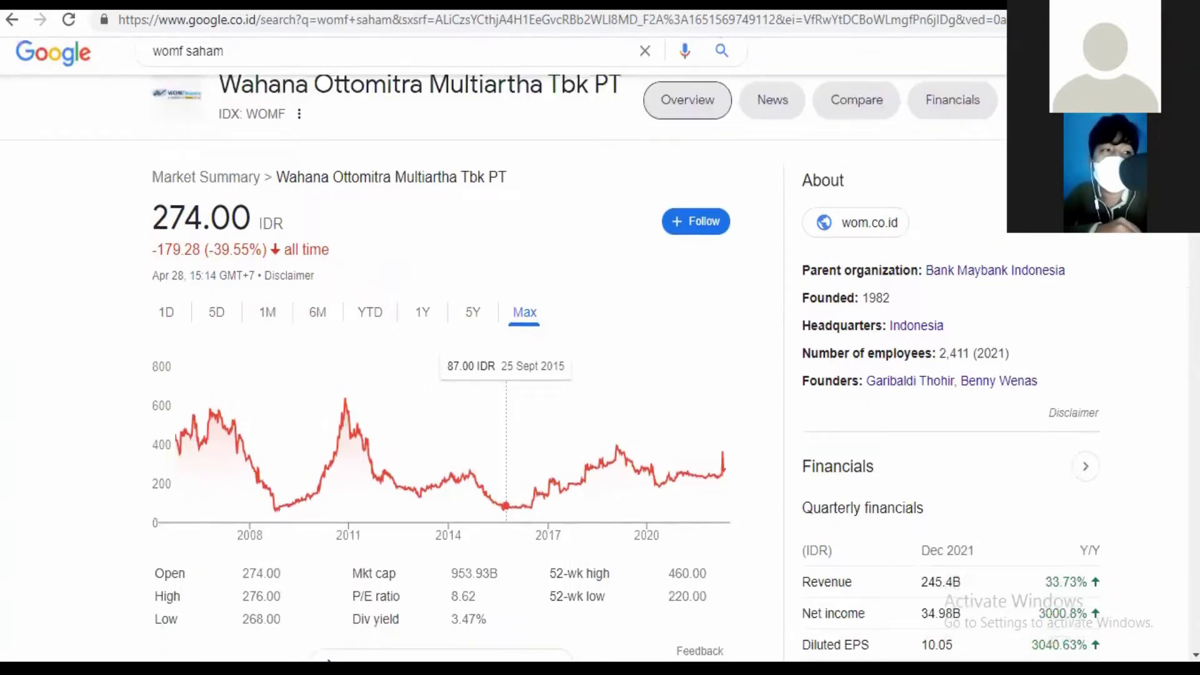
Switch from the Google stock overview to the WOMF profile on lembarsaham.com and look through its company details.
scroll(506, 407, "up", 2)
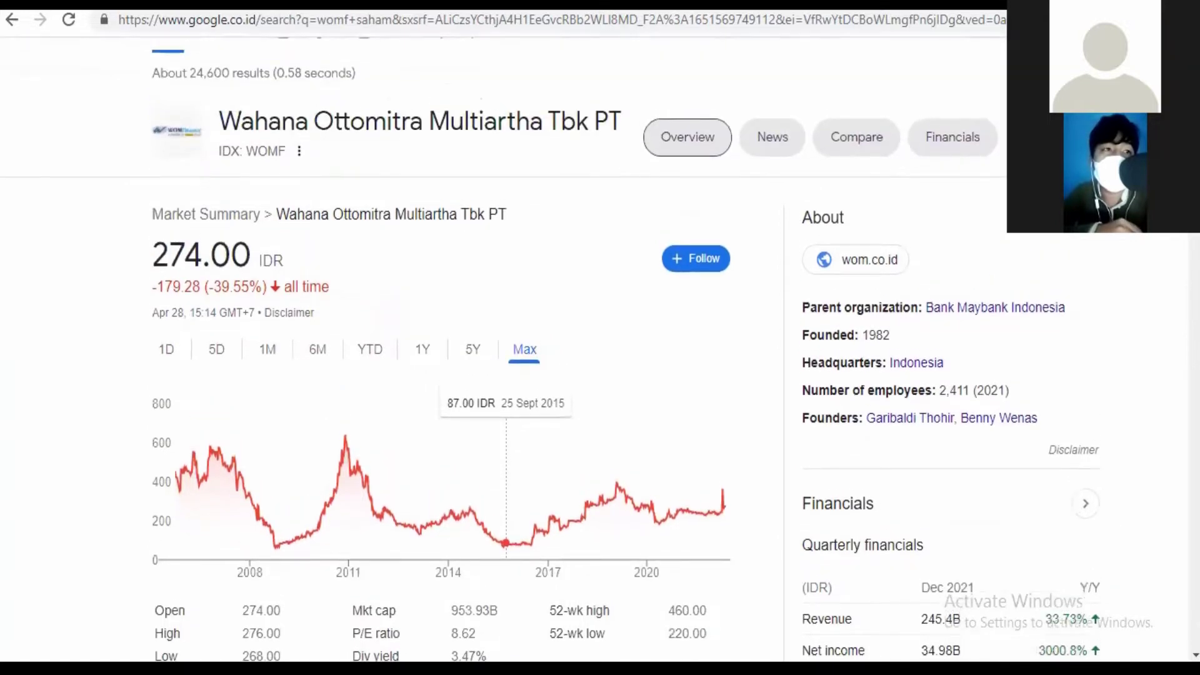
scroll(507, 406, "up", 2)
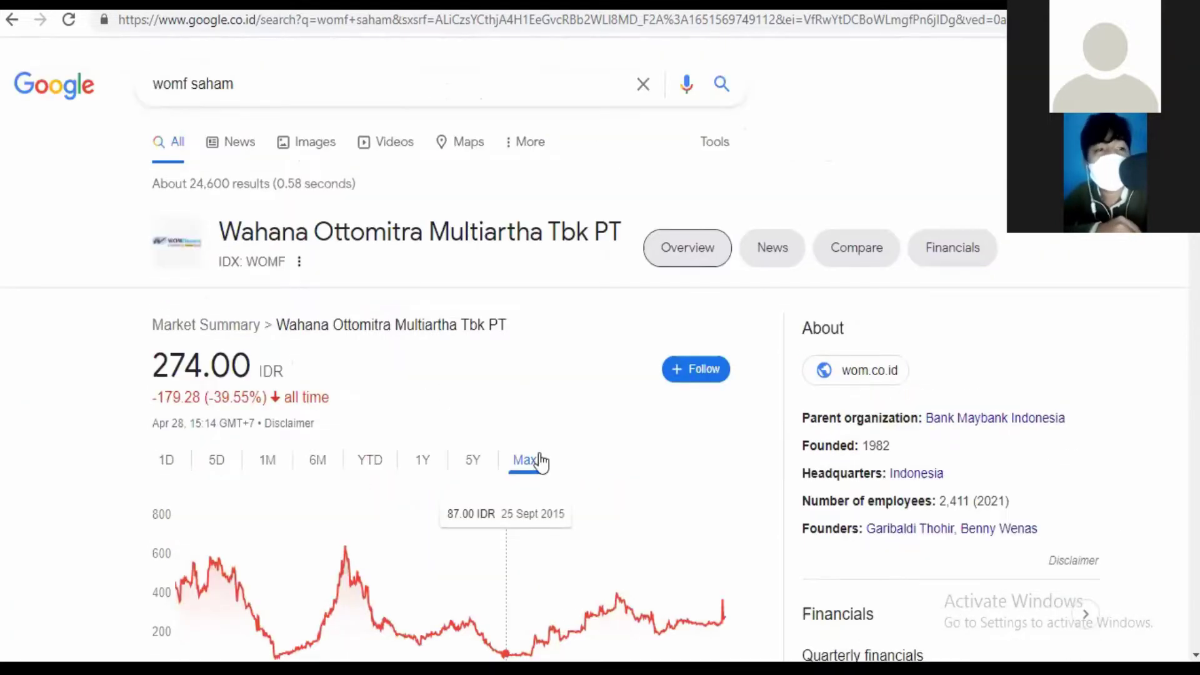
key("ctrl+Tab")
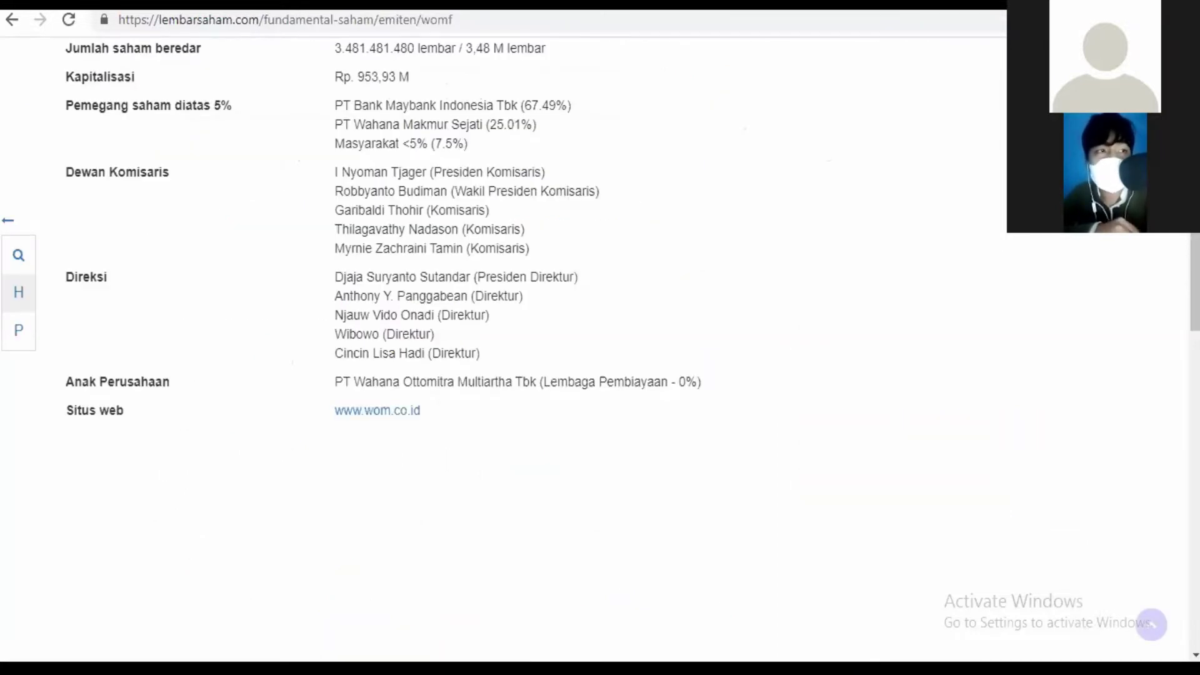
scroll(601, 350, "up", 8)
scroll(601, 350, "down", 7)
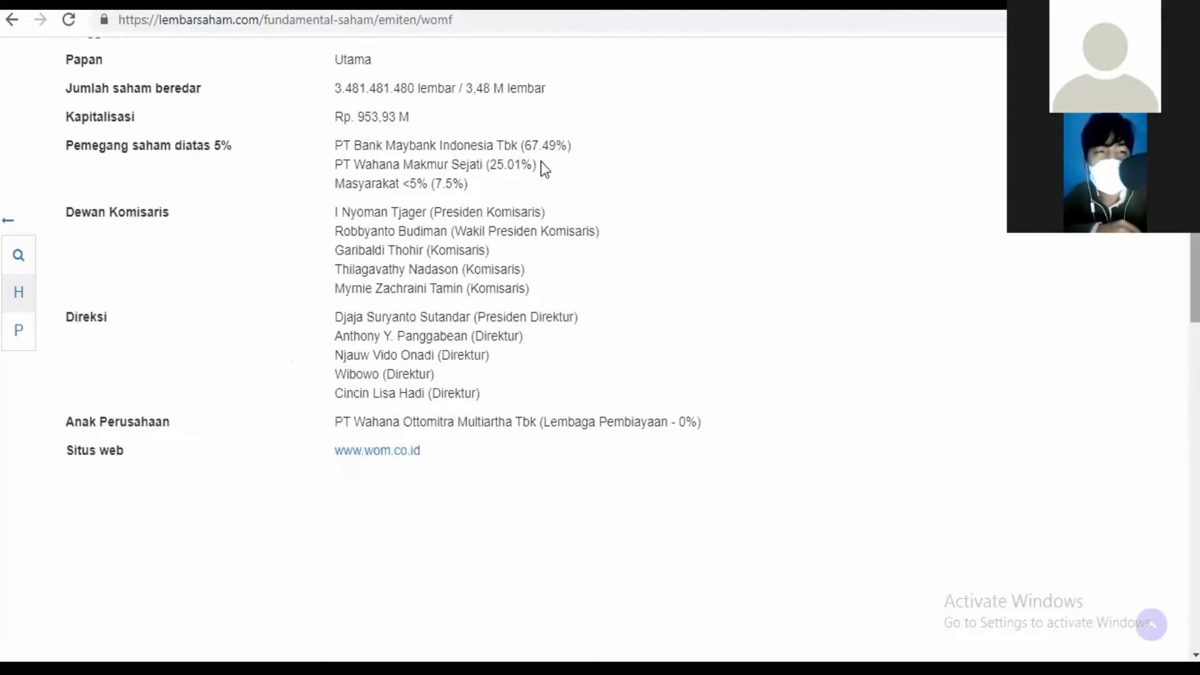
Highlight in turn the ownership percentages of PT Bank Maybank Indonesia Tbk, PT Wahana Makmur Sejati and Masyarakat in the shareholder list.
left_click_drag(571, 145, 525, 145)
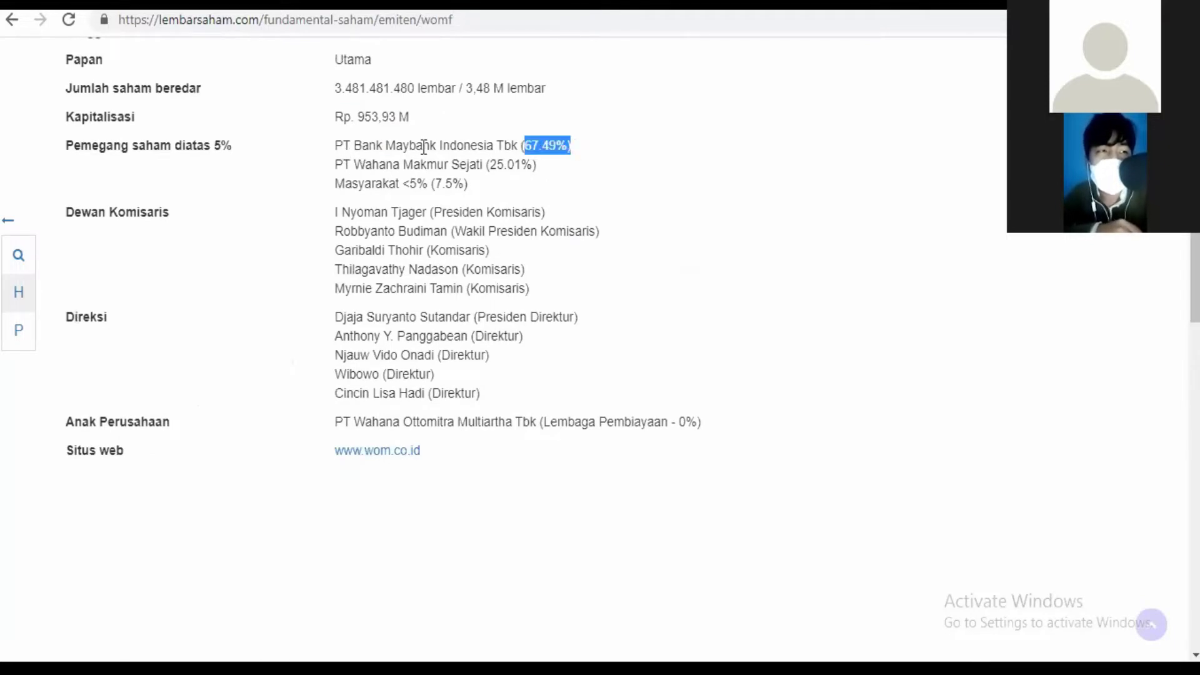
left_click(491, 164)
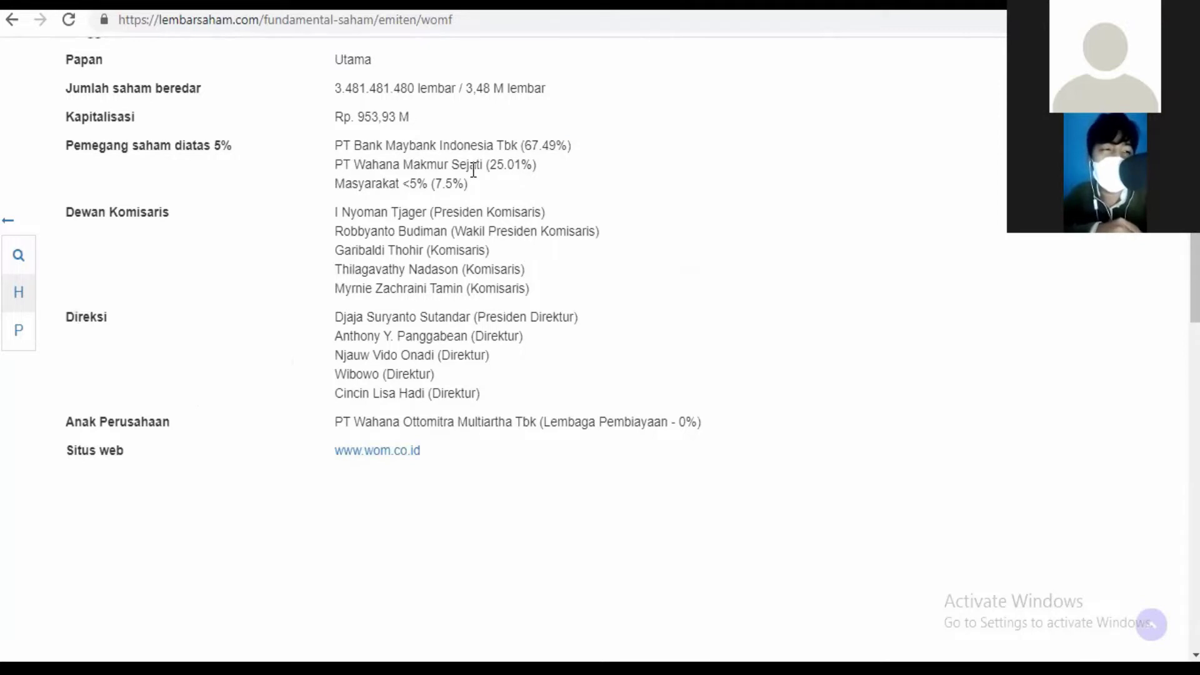
left_click_drag(490, 164, 536, 164)
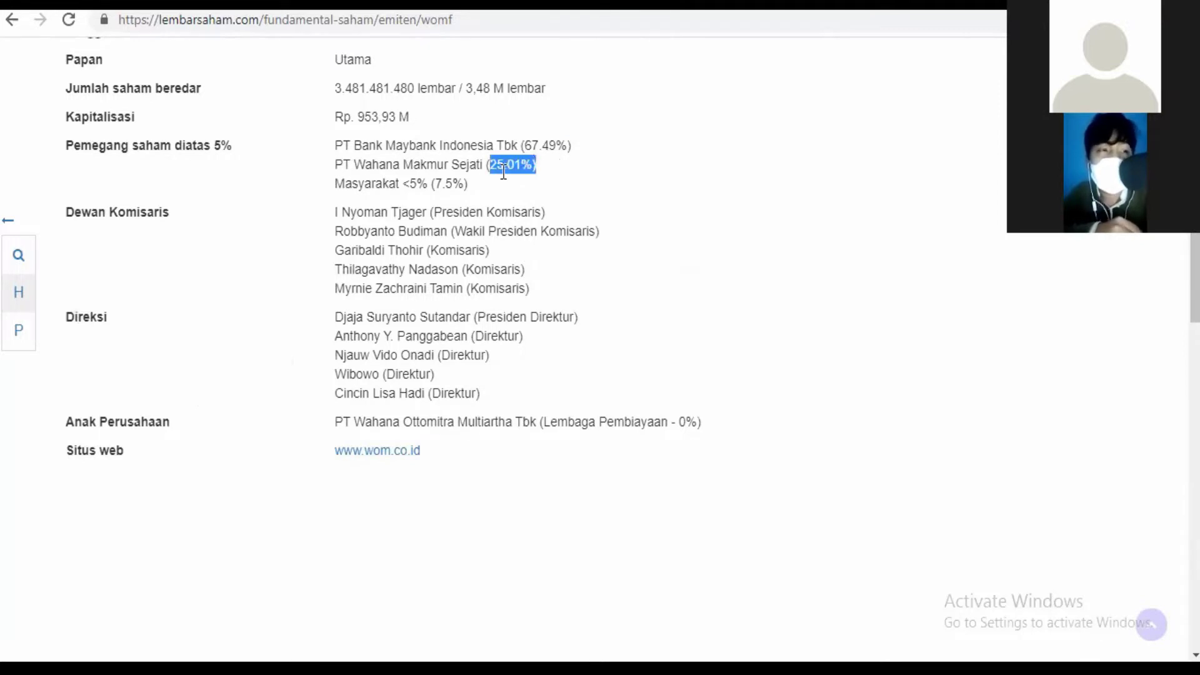
left_click(380, 172)
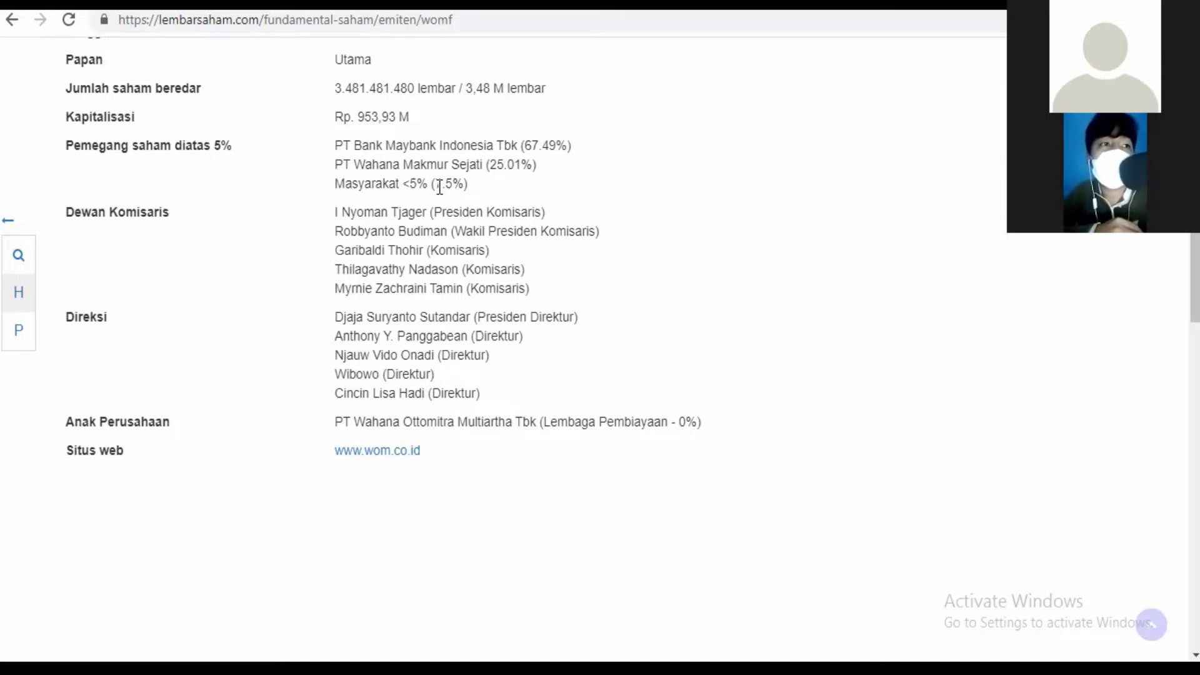
left_click_drag(437, 186, 465, 184)
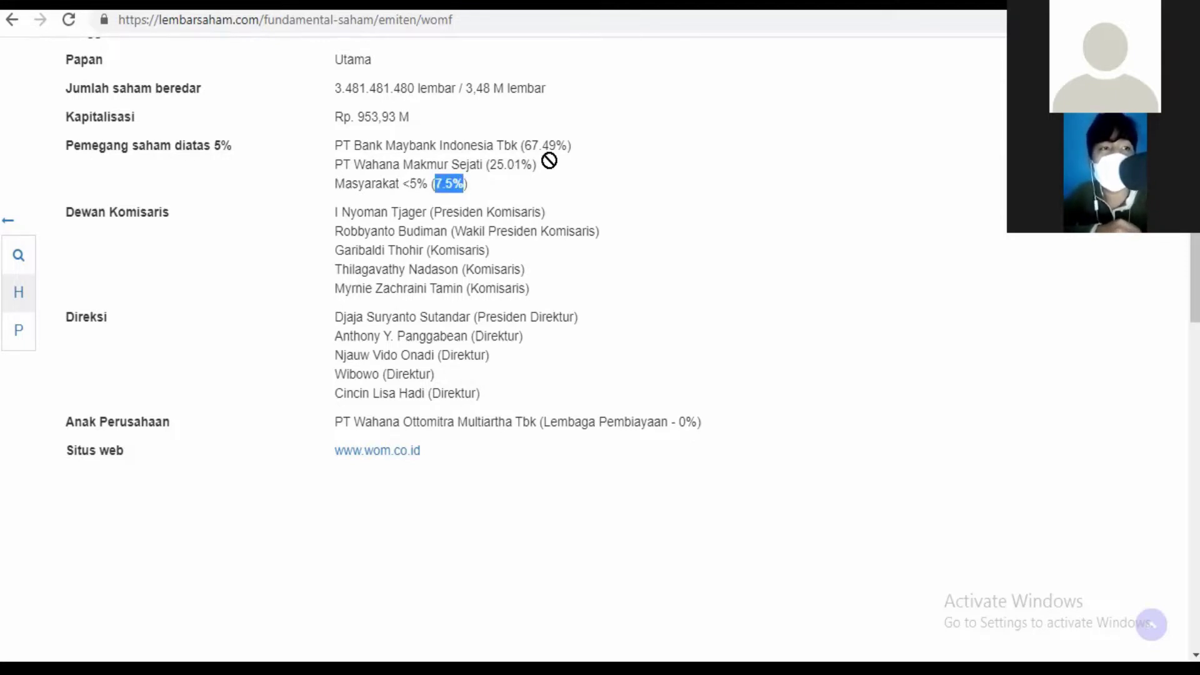
left_click_drag(550, 162, 497, 139)
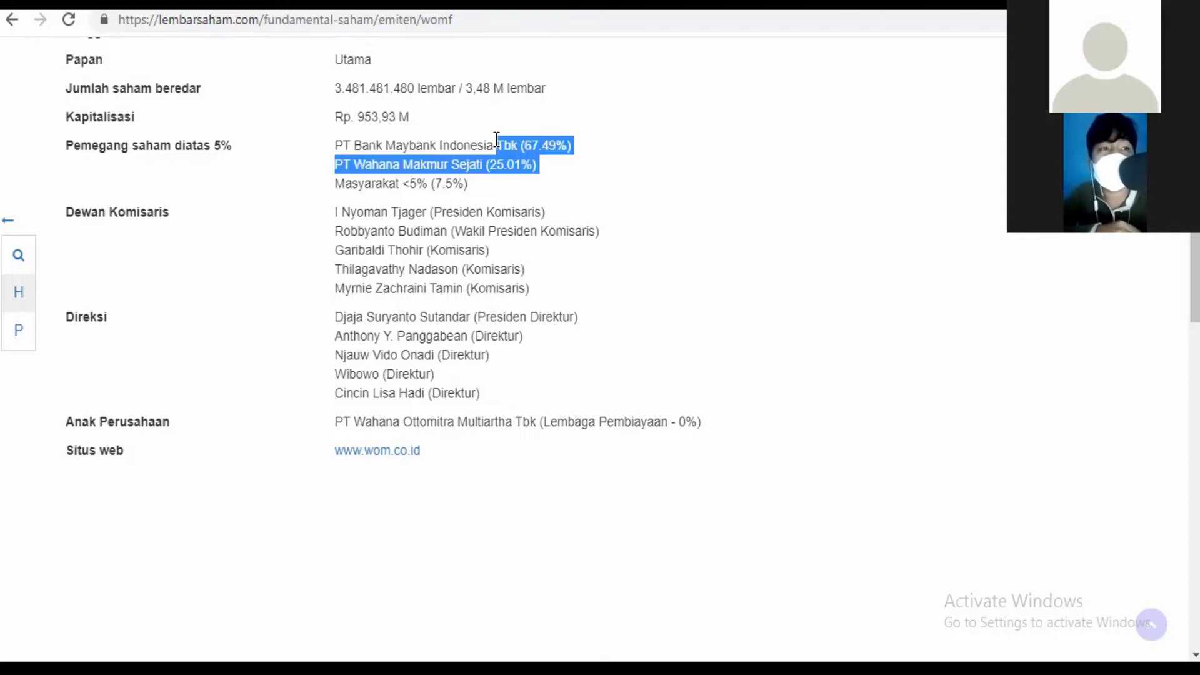
left_click_drag(477, 184, 342, 180)
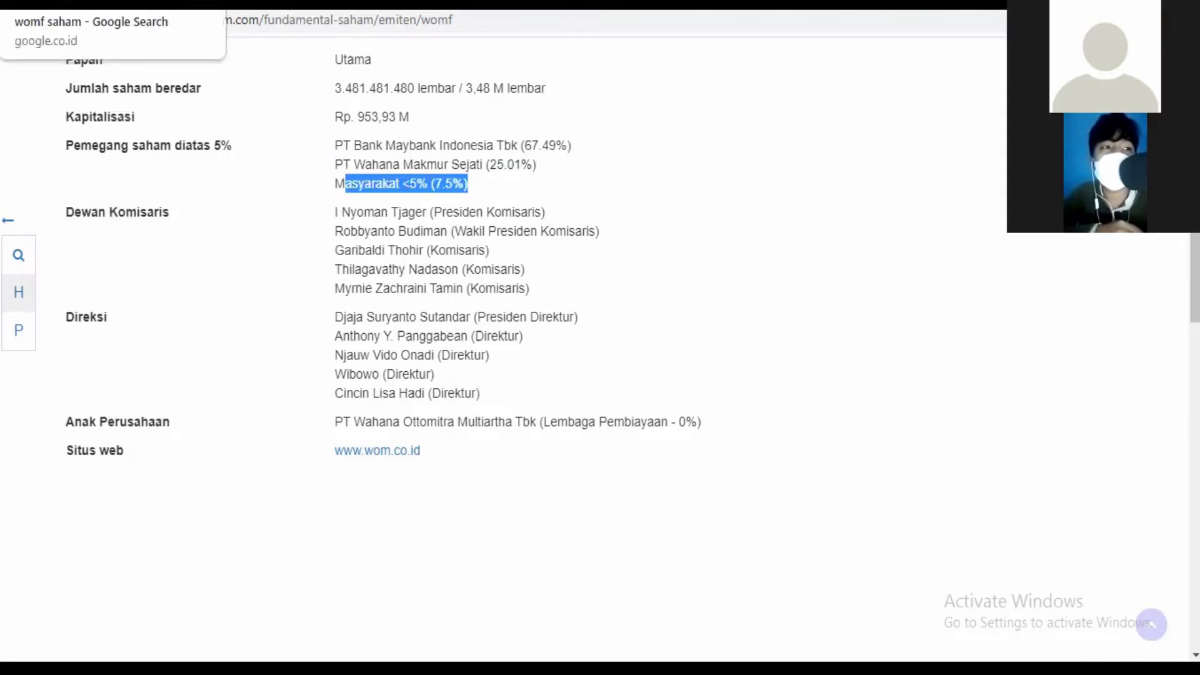
Revisit the WOMF all-time price chart in the Google results, and show the top of the WOMF sheet in Excel.
left_click(94, 5)
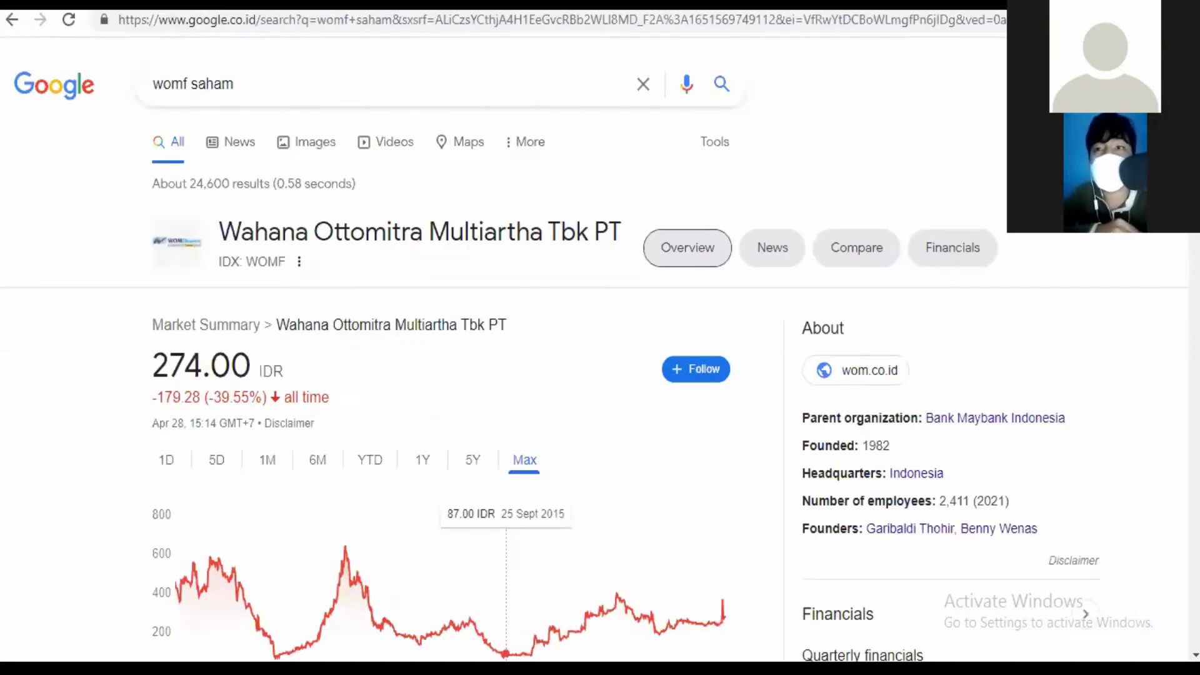
scroll(438, 375, "down", 3)
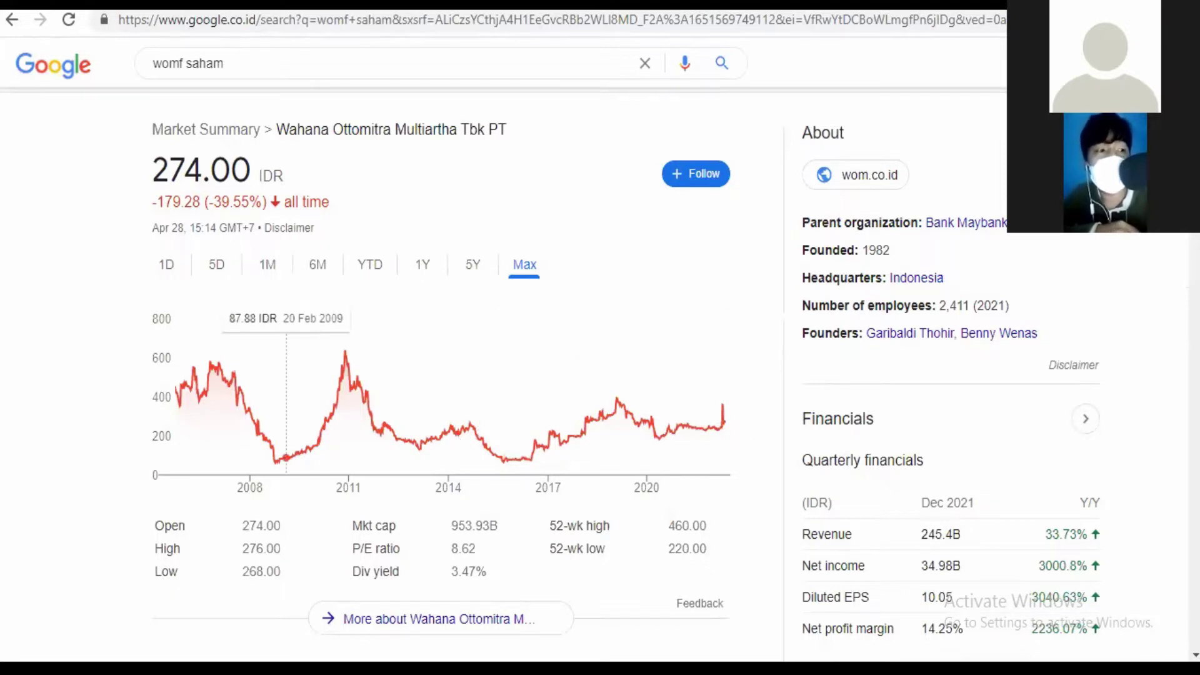
key("alt+Tab")
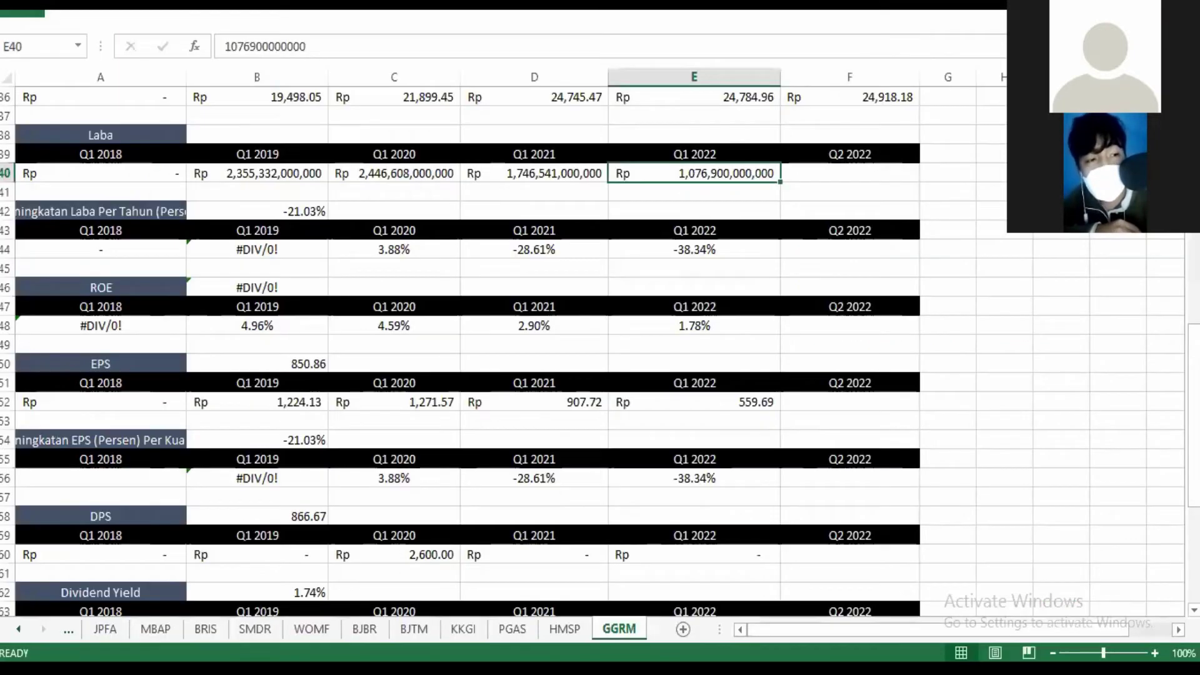
left_click(350, 637)
left_click(294, 635)
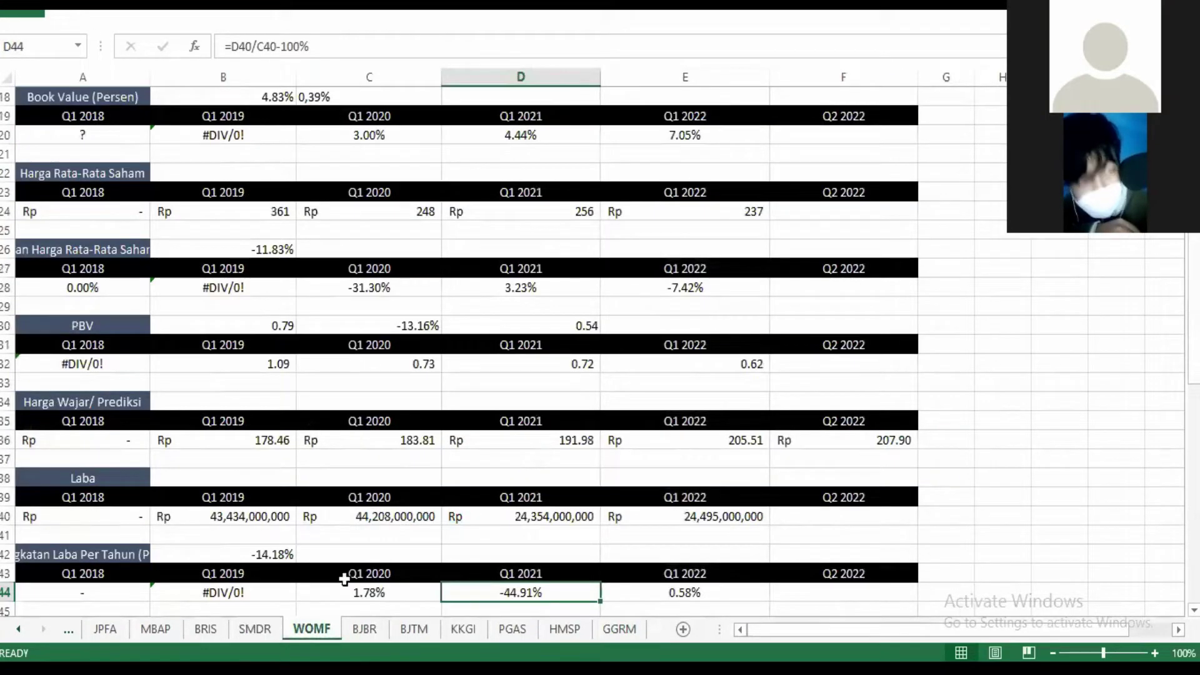
left_click_drag(1193, 376, 1192, 250)
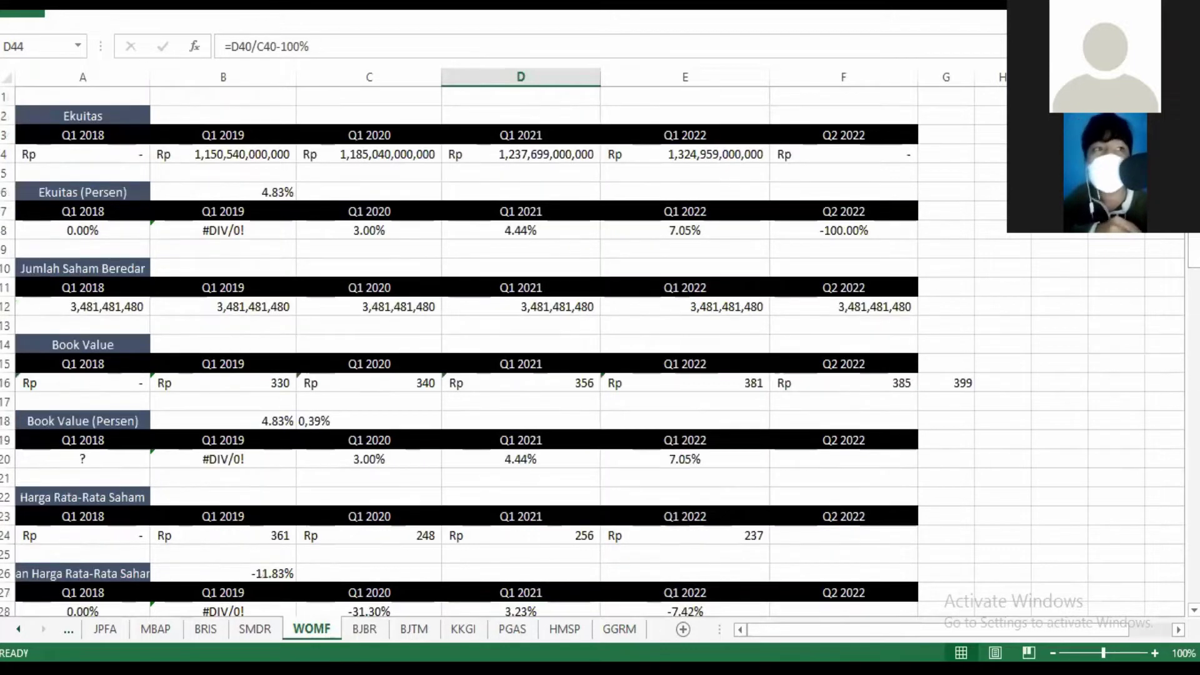
Examine the Ekuitas values from Q1 2019 to Q1 2022, their percentage growth from Q1 2020, and the average growth in B6.
left_click(216, 156)
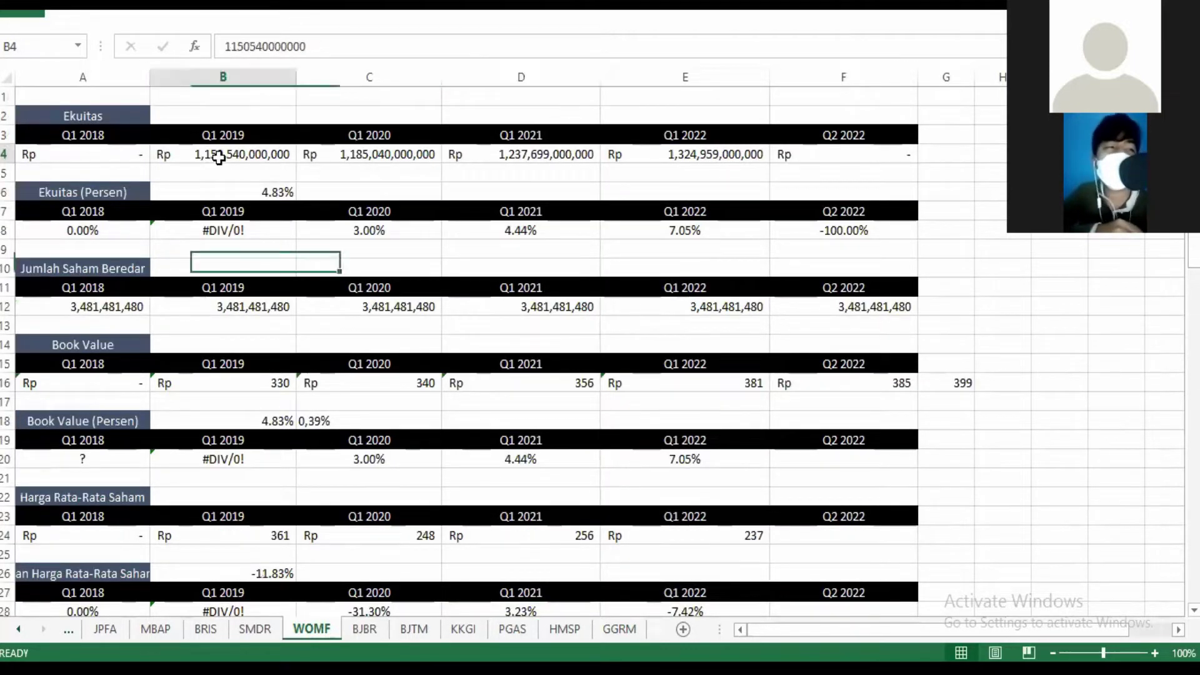
left_click(388, 154)
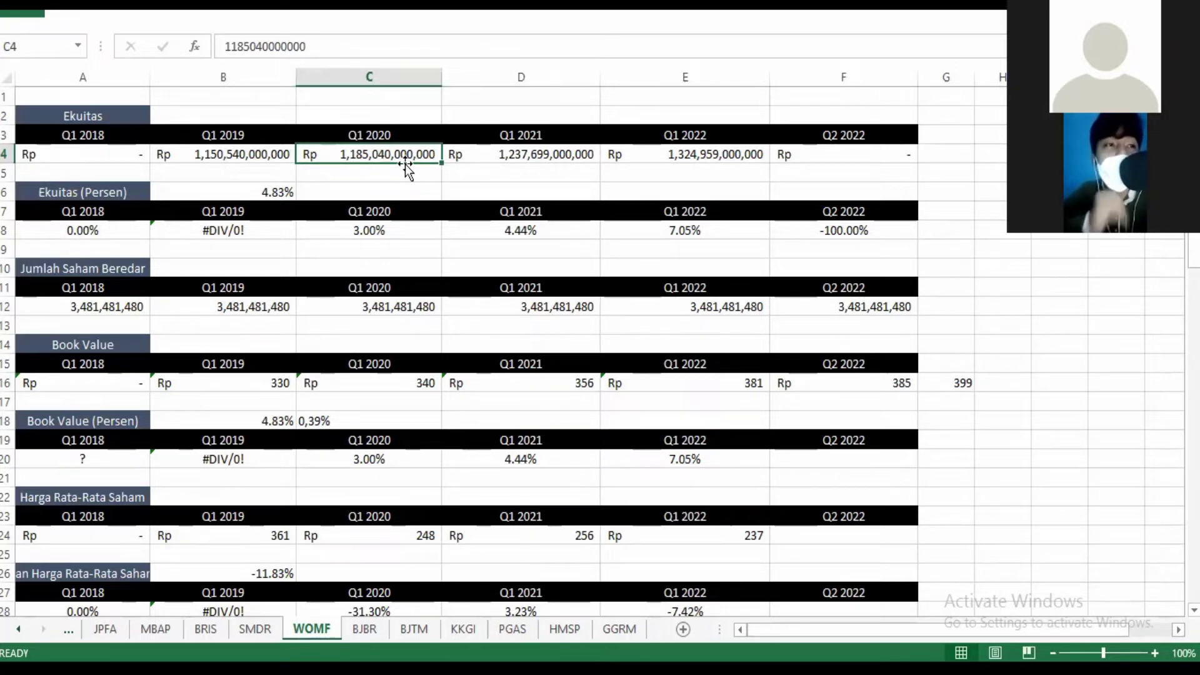
left_click(375, 236)
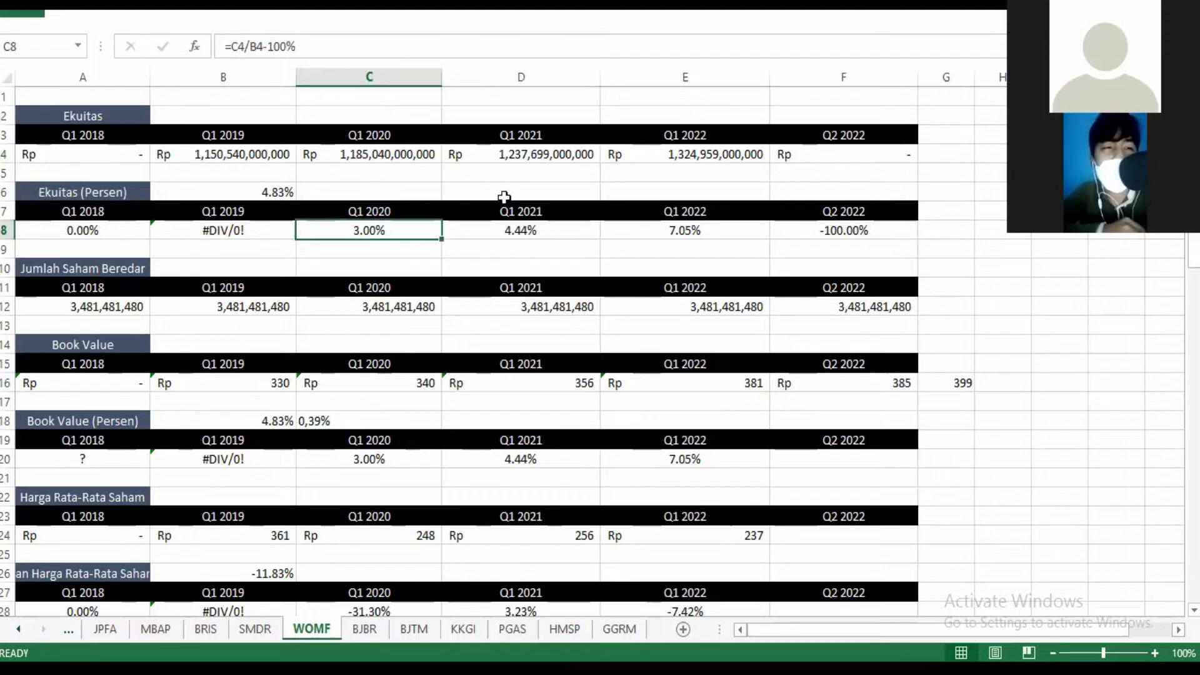
left_click(528, 158)
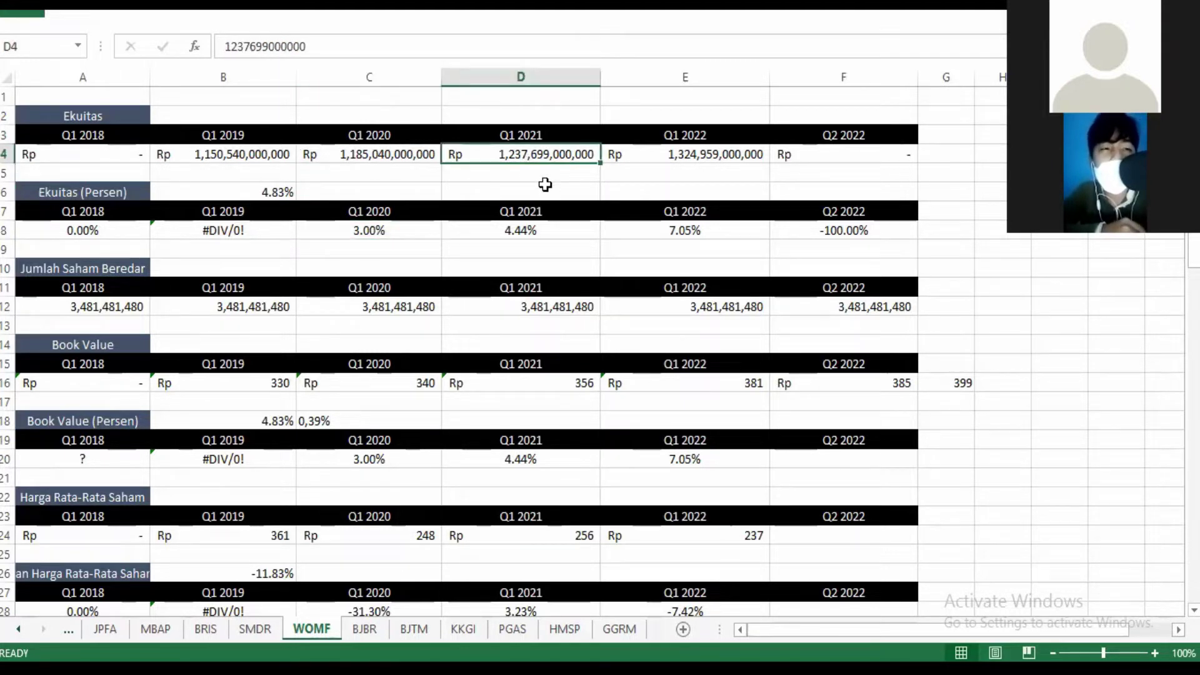
left_click(536, 231)
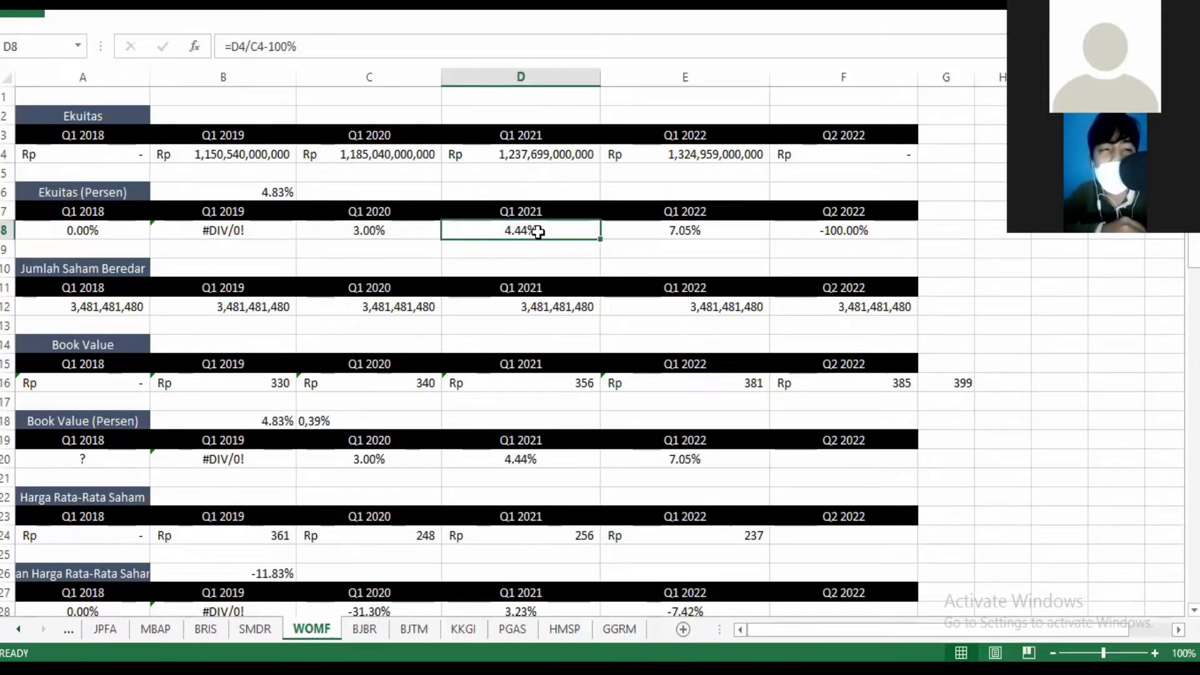
left_click(666, 161)
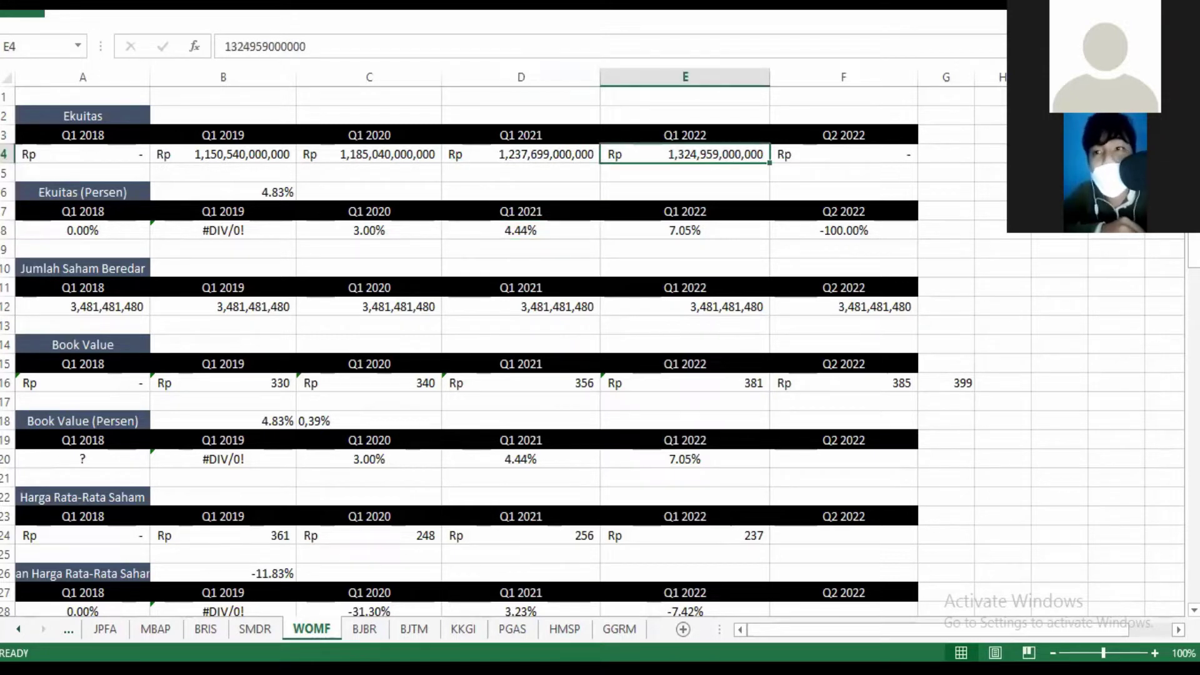
mouse_move(1194, 250)
left_mouse_down()
mouse_move(1194, 288)
mouse_move(1193, 250)
left_mouse_up()
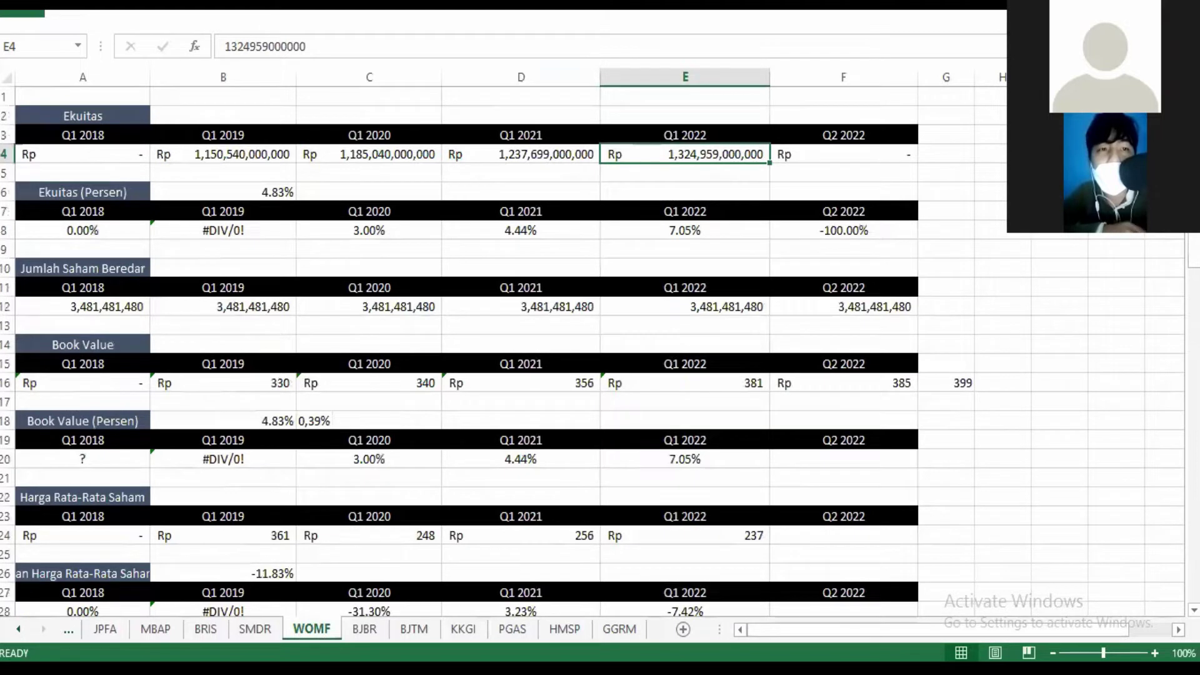
left_click(717, 239)
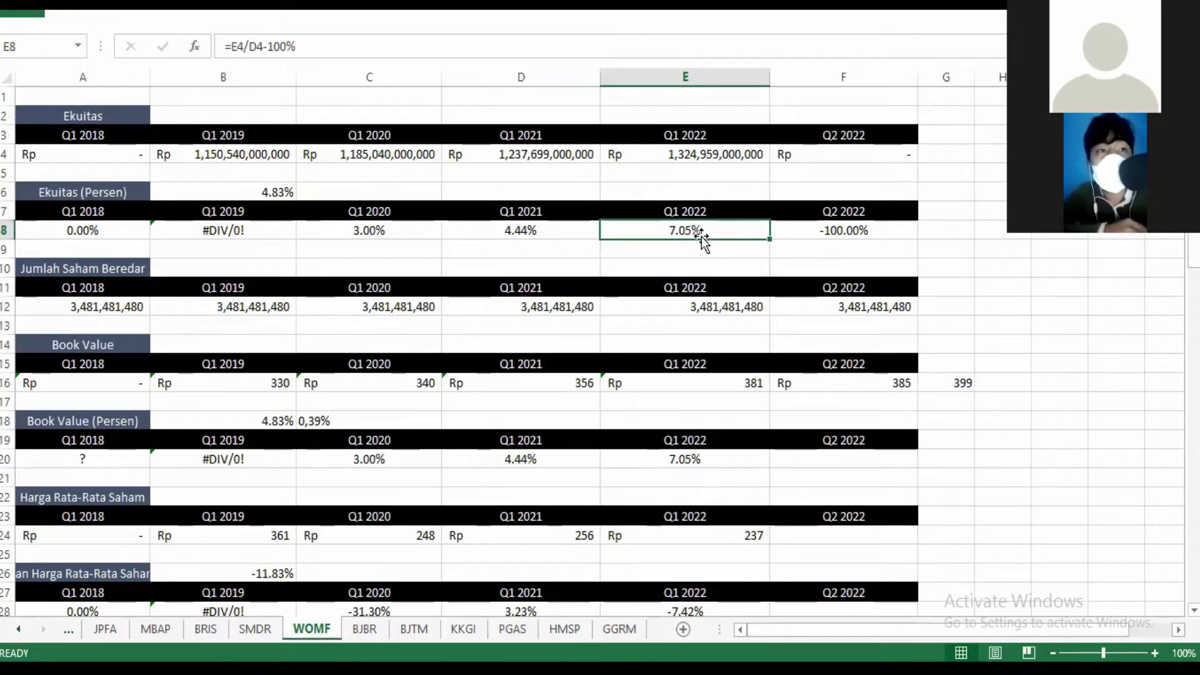
left_click(275, 191)
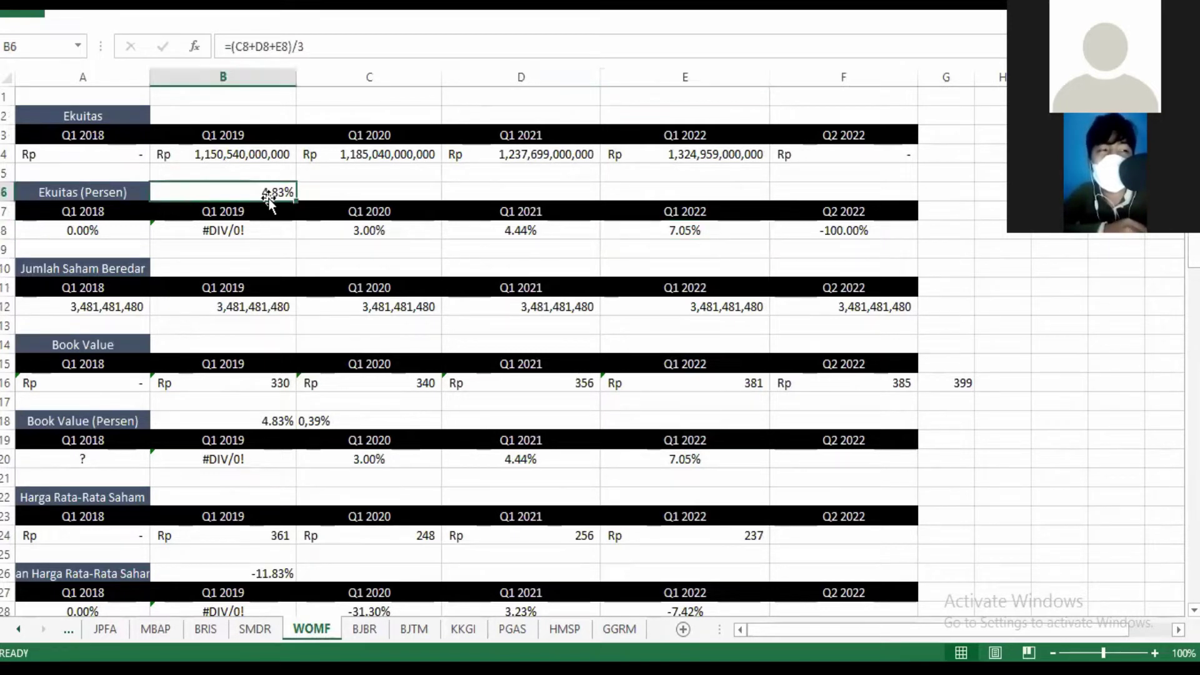
left_click(703, 231)
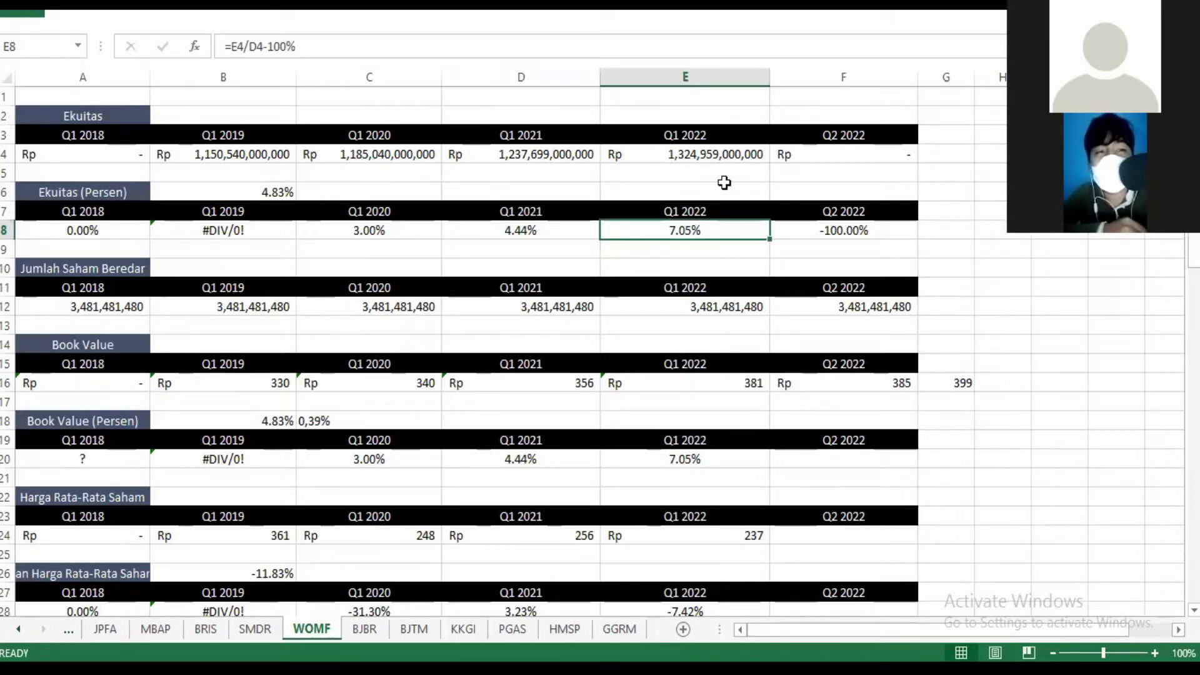
Examine the Q1 2022 Jumlah Saham Beredar cell and the Book Value cells from Q1 2019 to Q1 2022.
left_click_drag(1193, 246, 1193, 262)
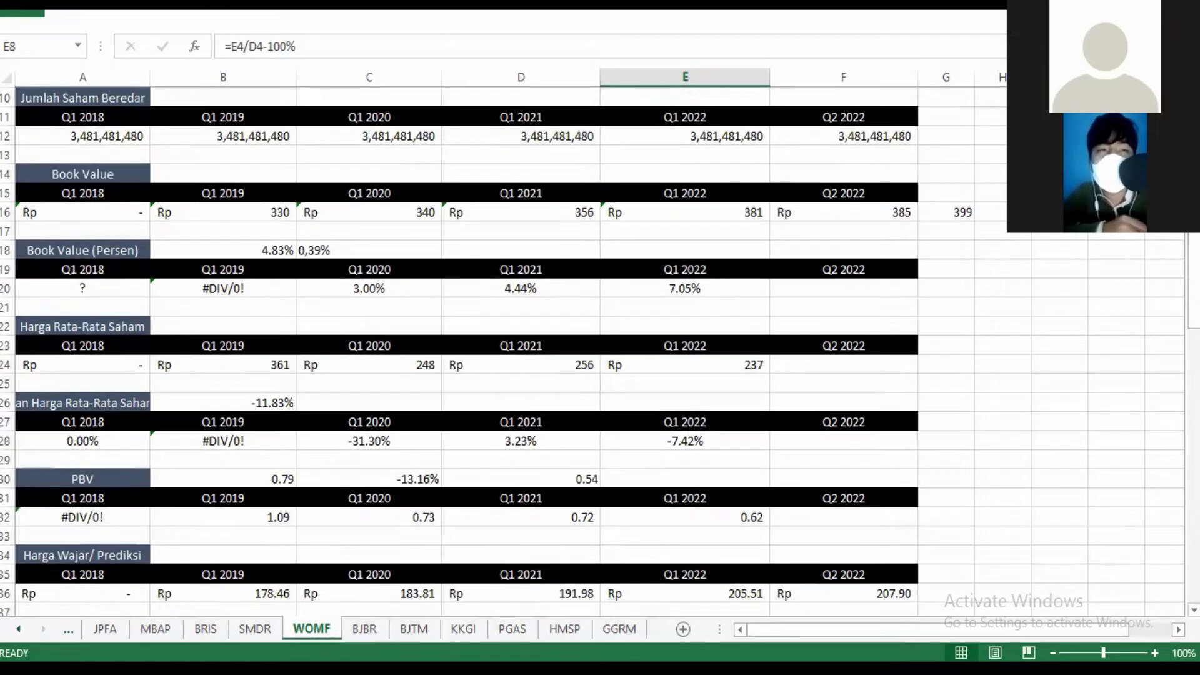
left_click(702, 134)
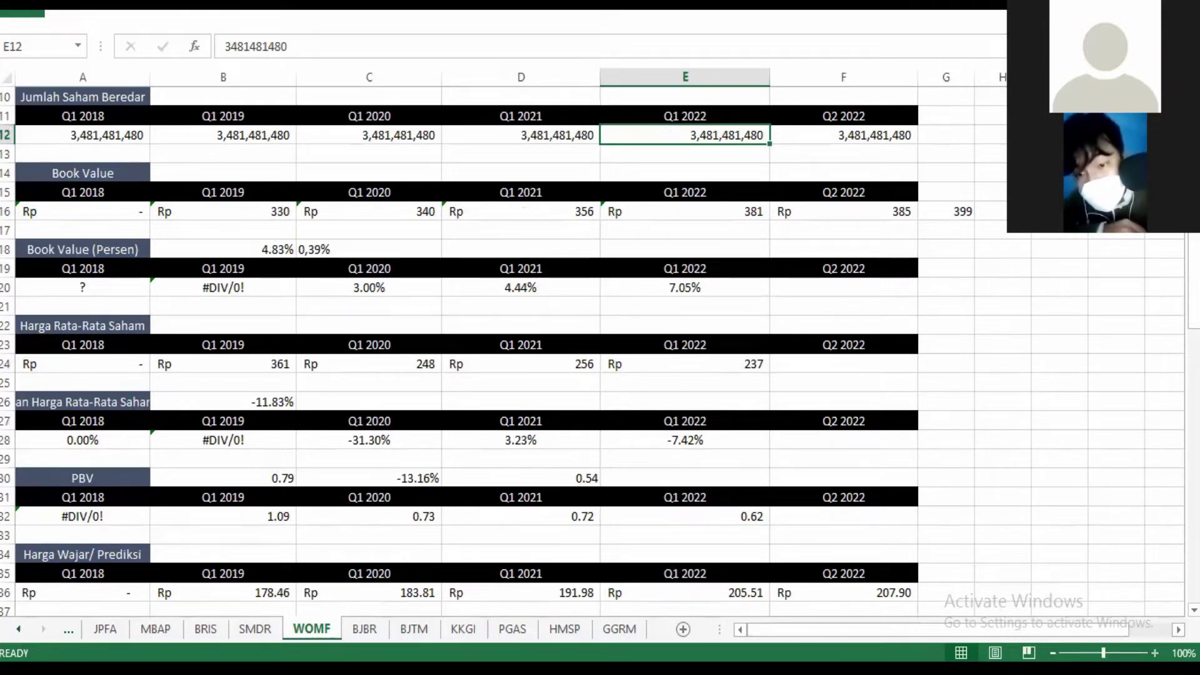
left_click(1156, 653)
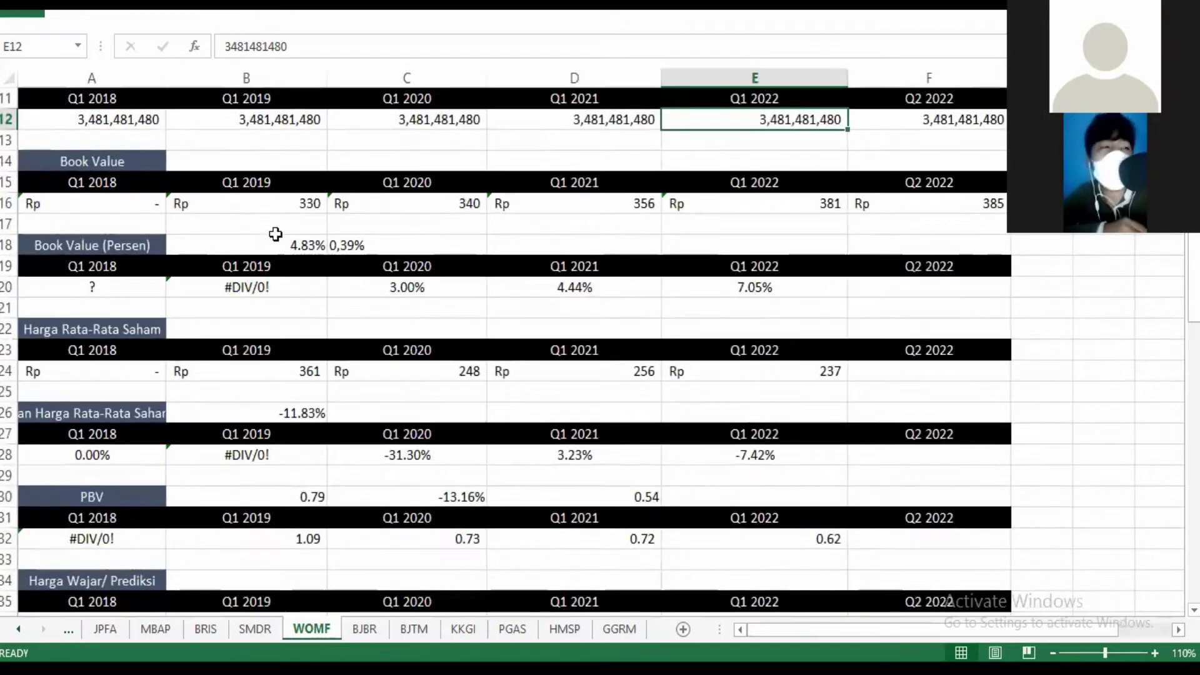
left_click(280, 200)
left_click(420, 198)
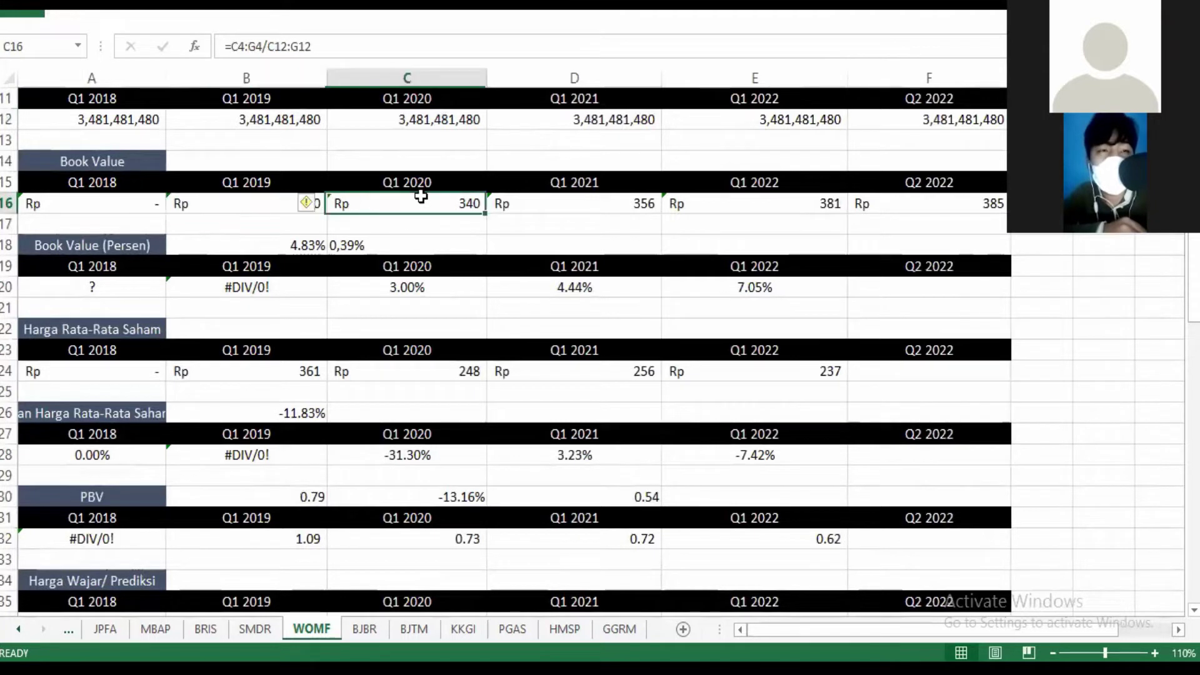
left_click(582, 205)
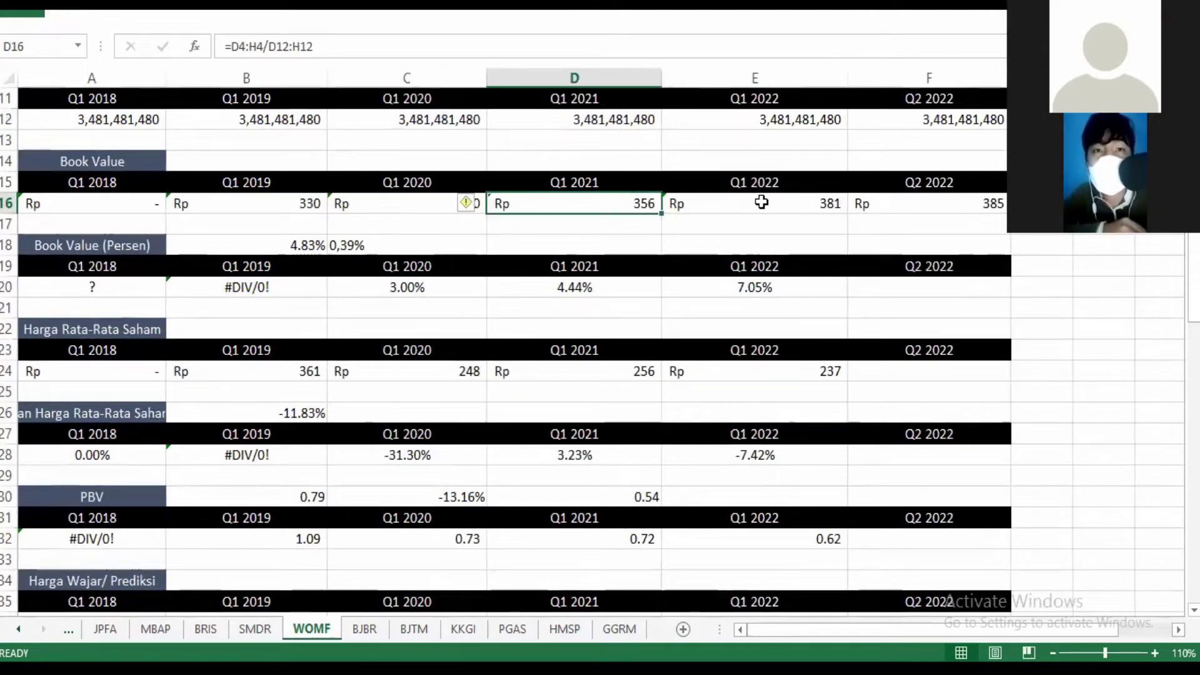
left_click(761, 202)
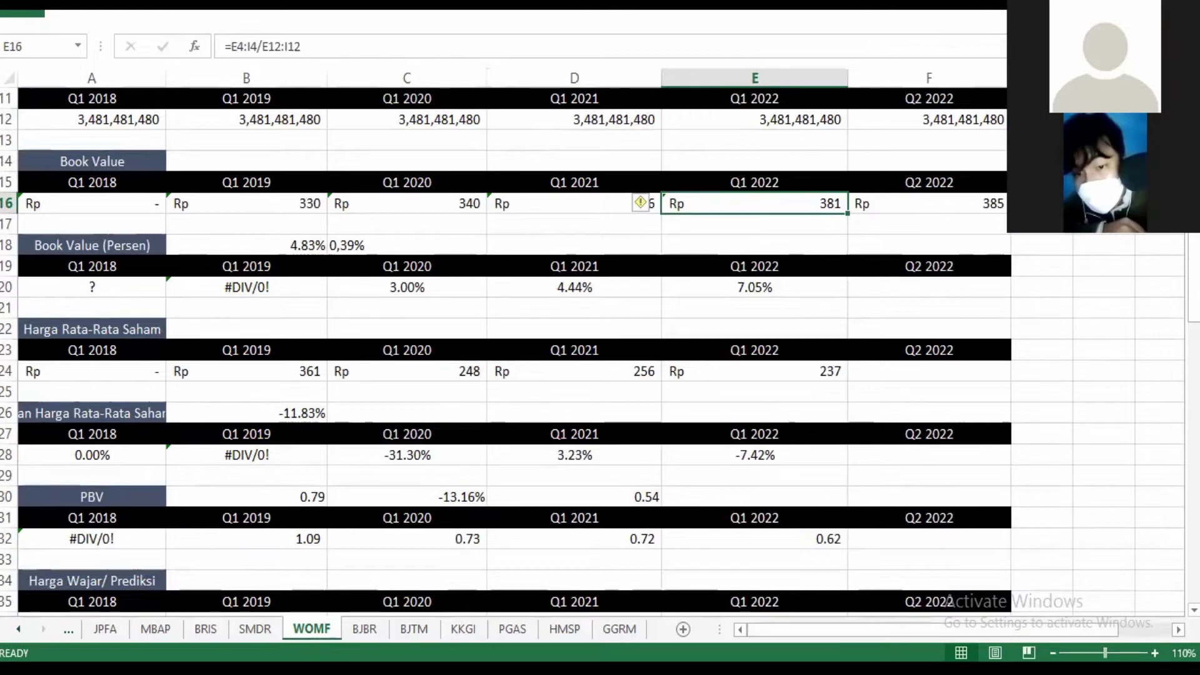
Set the WOMF sheet's zoom to 100% and bring the Book Value through Harga Wajar/ Prediksi sections into view.
scroll(592, 342, "down", 4, "ctrl")
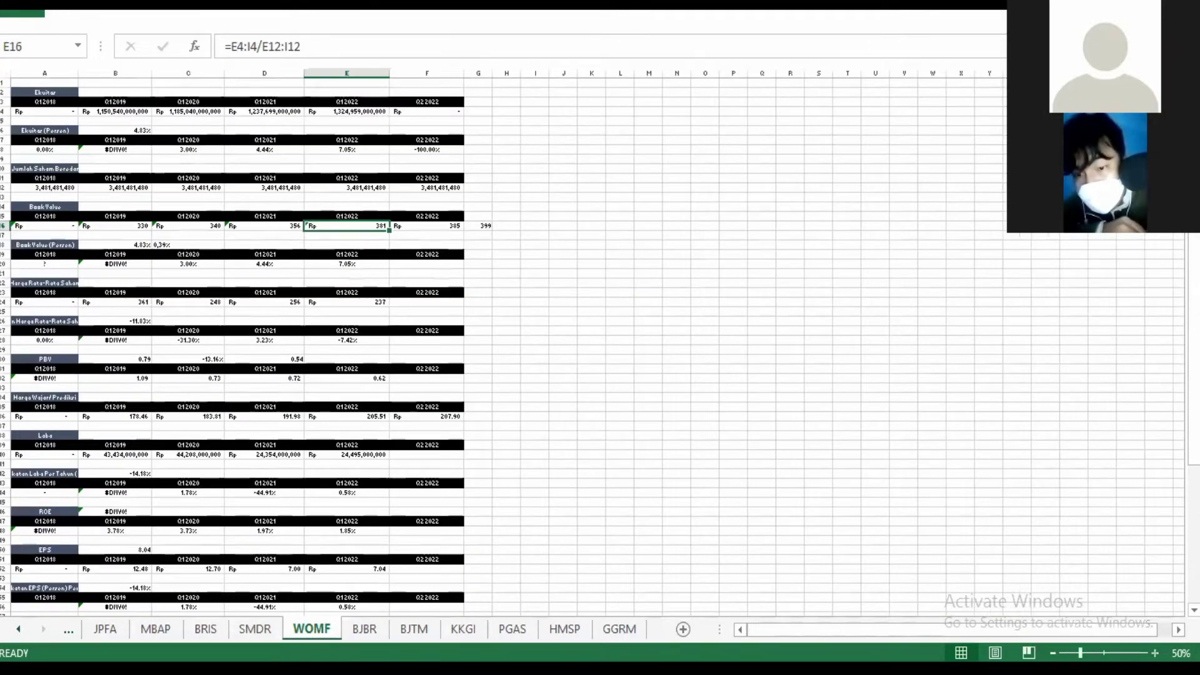
scroll(593, 341, "up", 3, "ctrl")
scroll(593, 342, "up", 2, "ctrl")
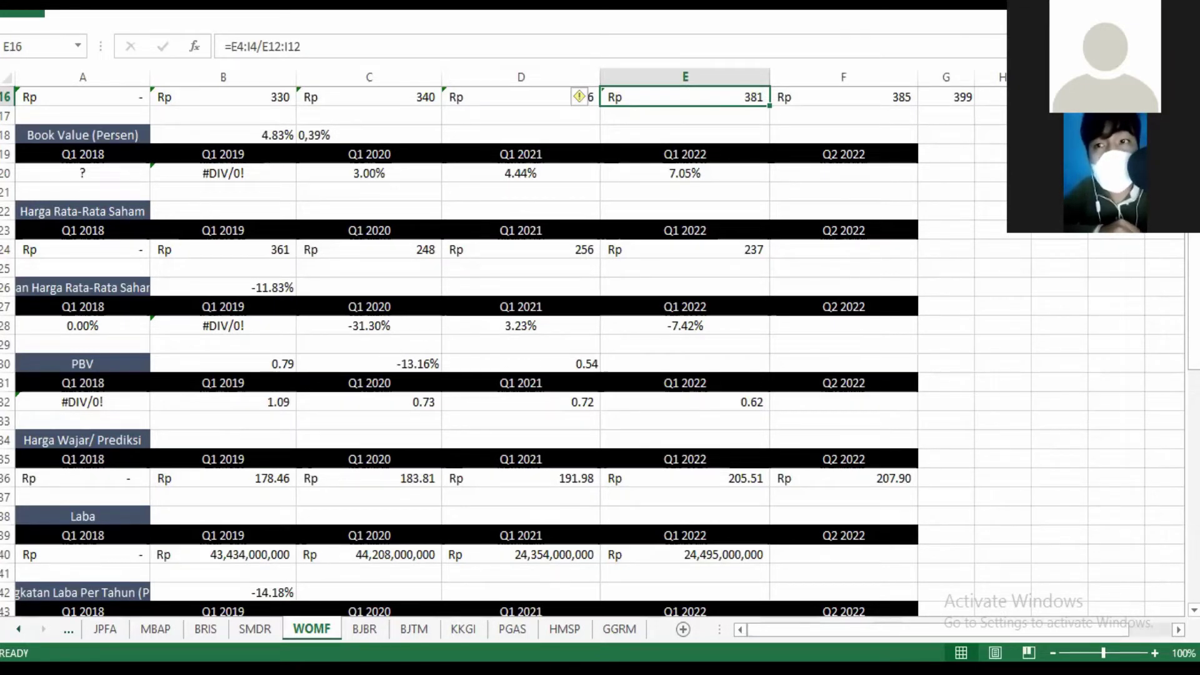
left_click_drag(1194, 293, 1194, 269)
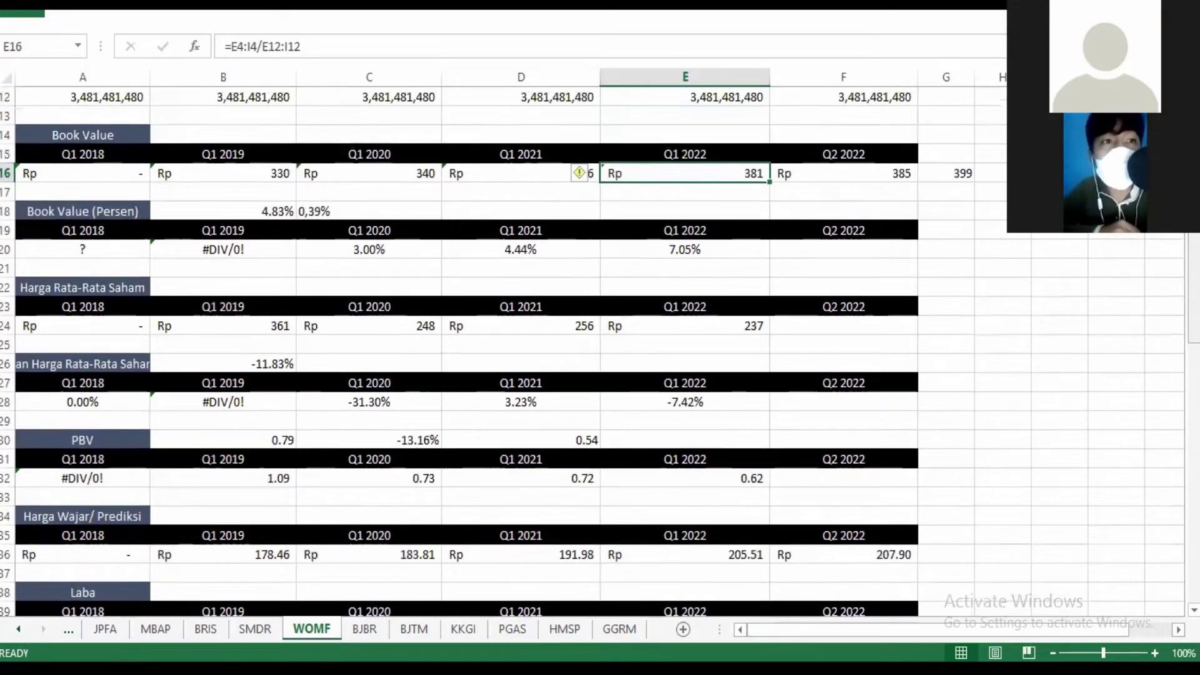
Examine the Q1 2022 and Q2 2022 Book Value cells, the adjacent cell G16, and the Book Value (Persen) cell C18.
left_click(228, 205)
left_click(727, 175)
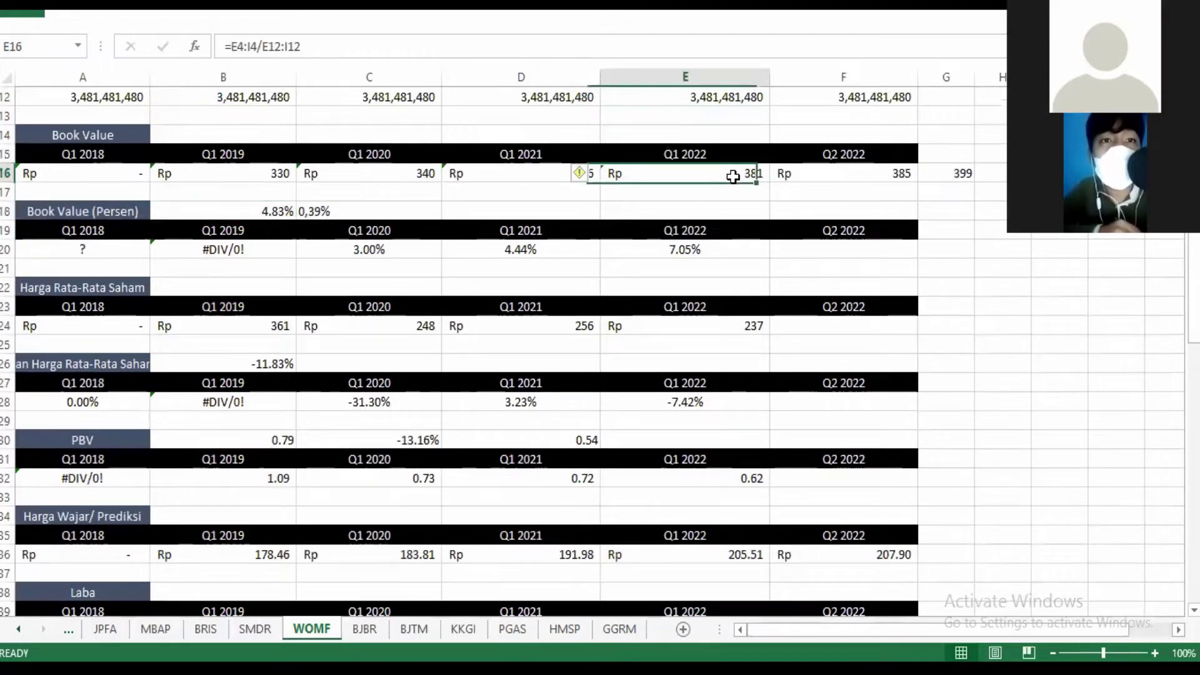
left_click(944, 175)
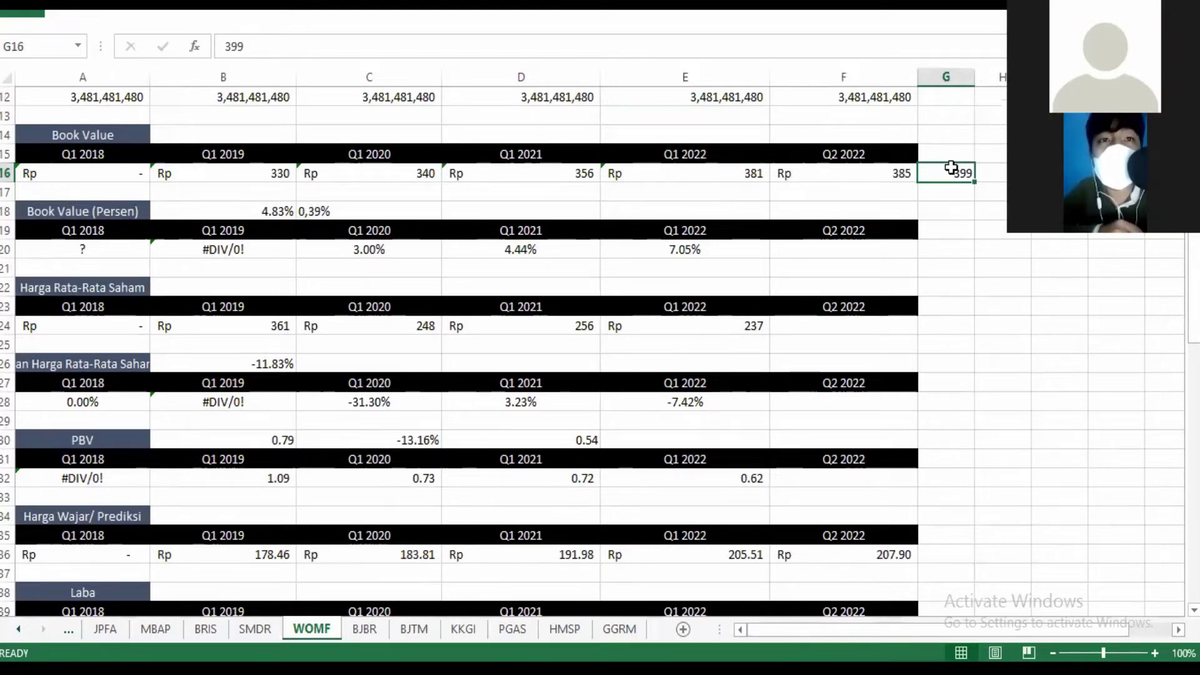
left_click(379, 214)
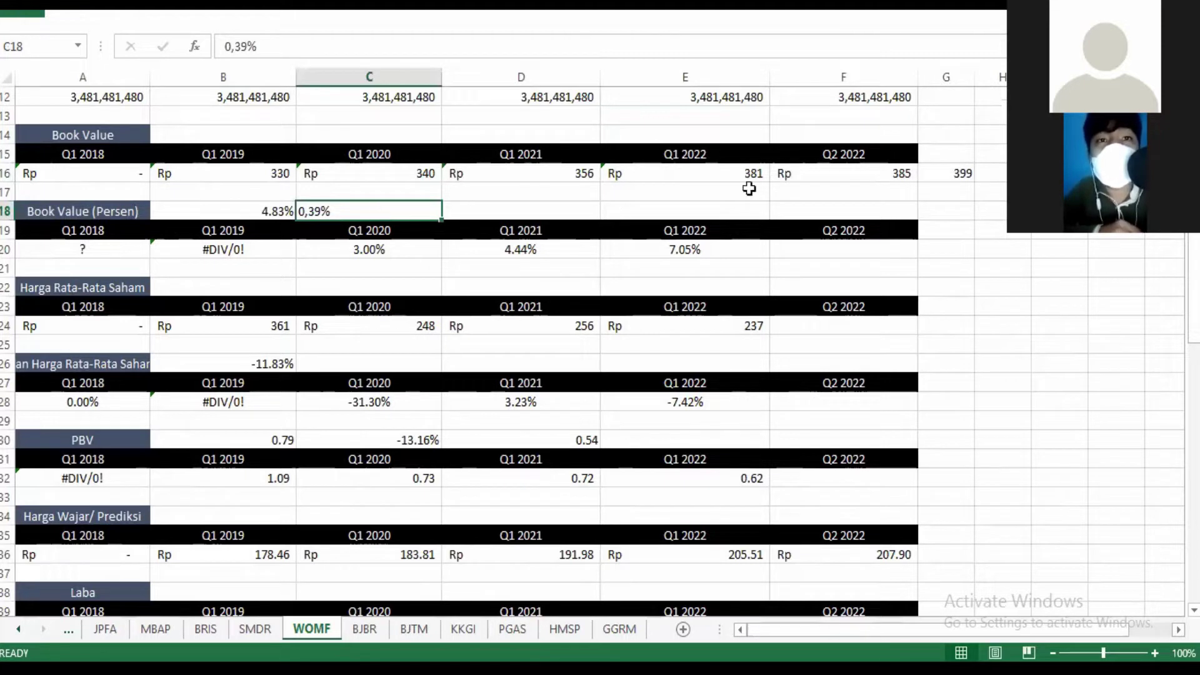
left_click(874, 175)
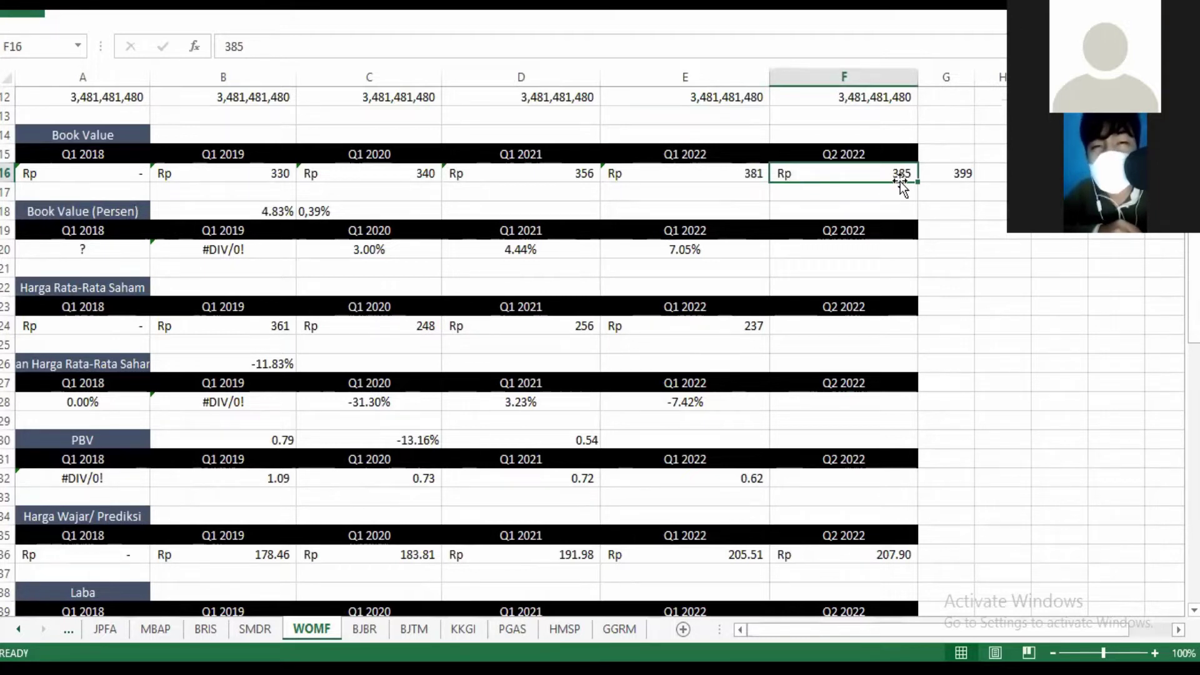
Examine the Harga Rata-Rata Saham values from Q1 2019 to Q1 2022 and their average percentage change in B26.
left_click_drag(1193, 265, 1193, 291)
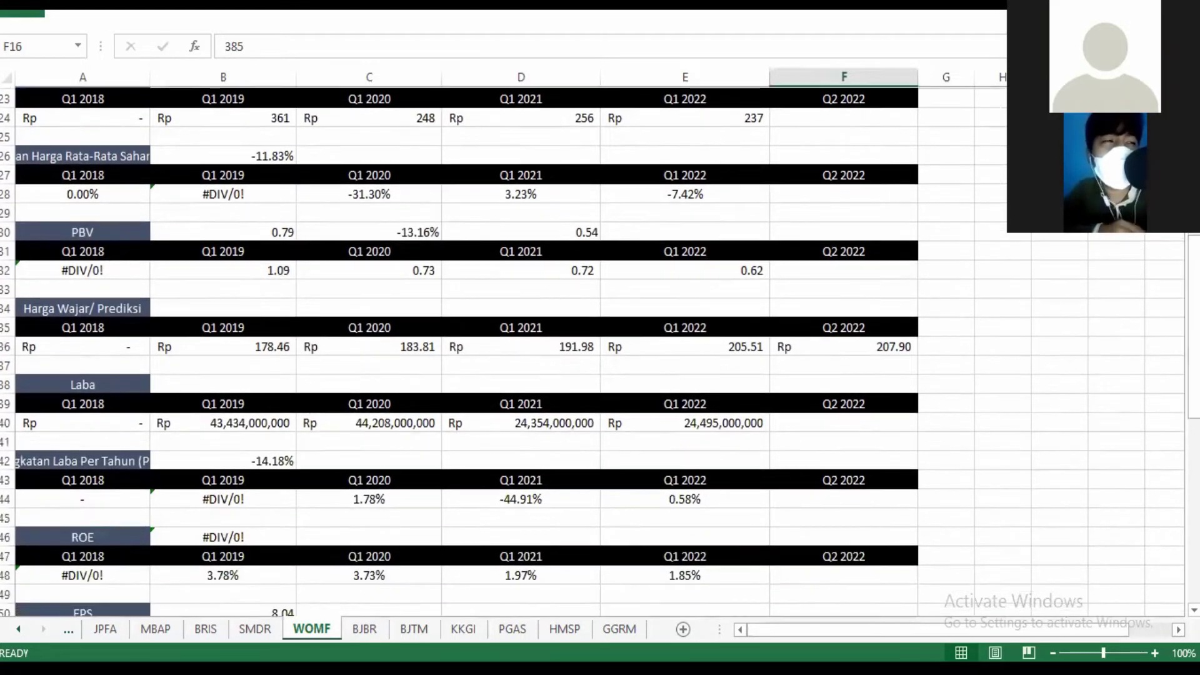
left_click(240, 118)
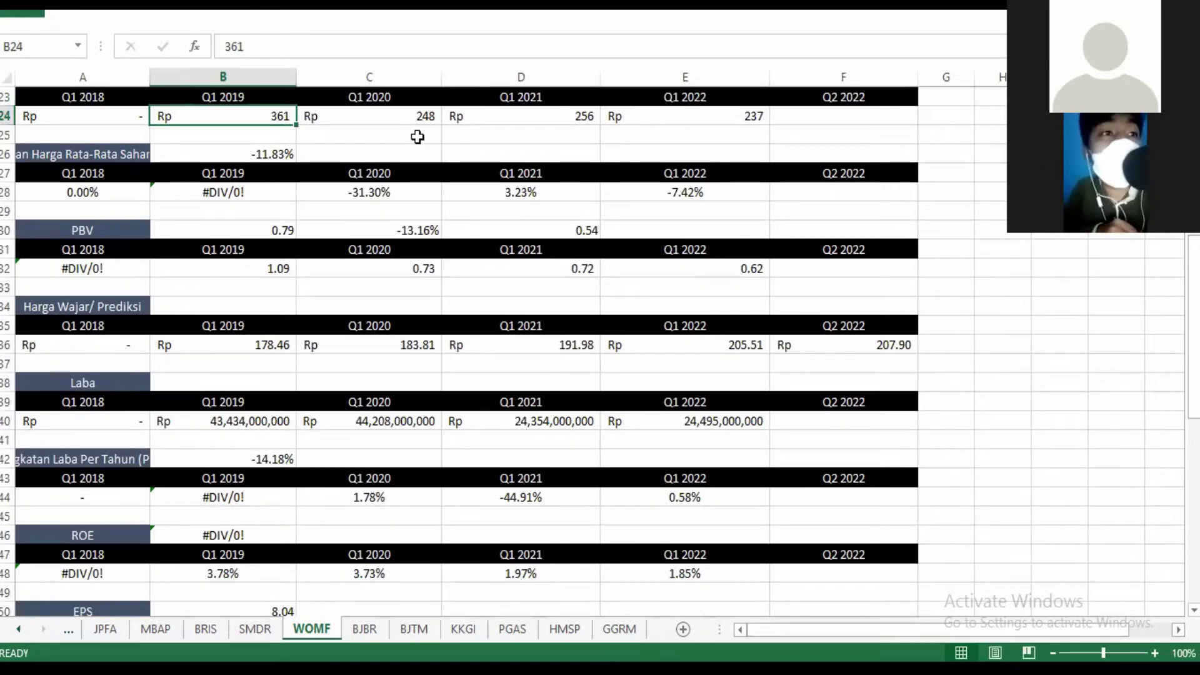
left_click(554, 119)
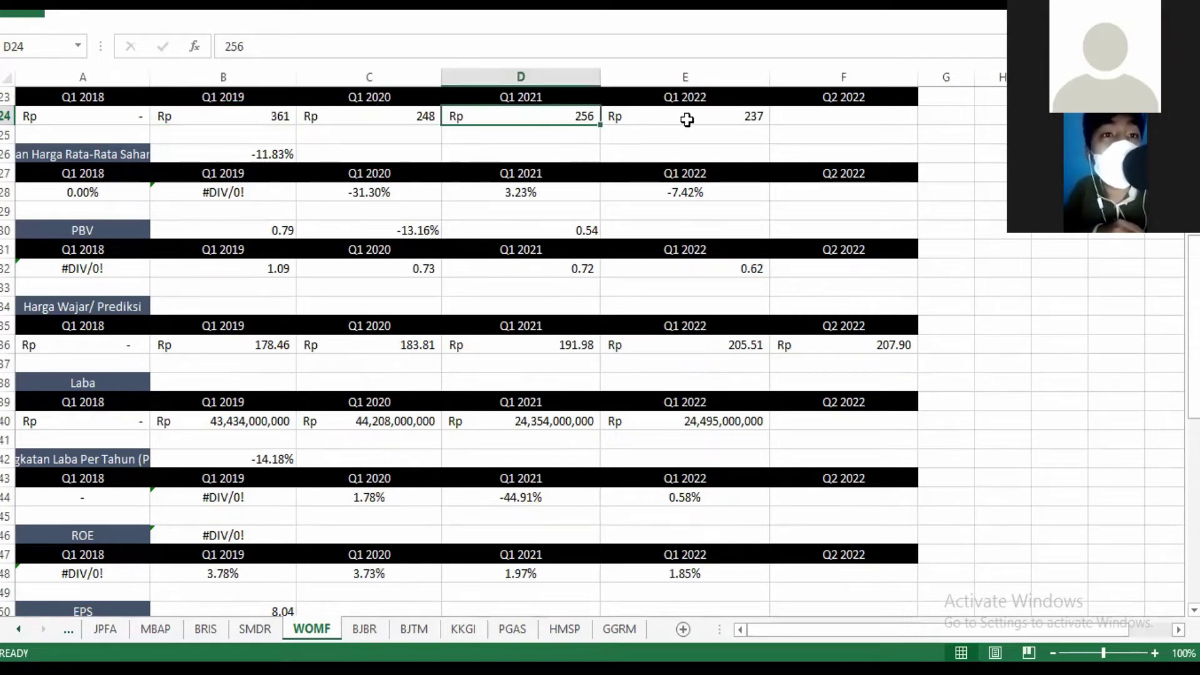
left_click(700, 114)
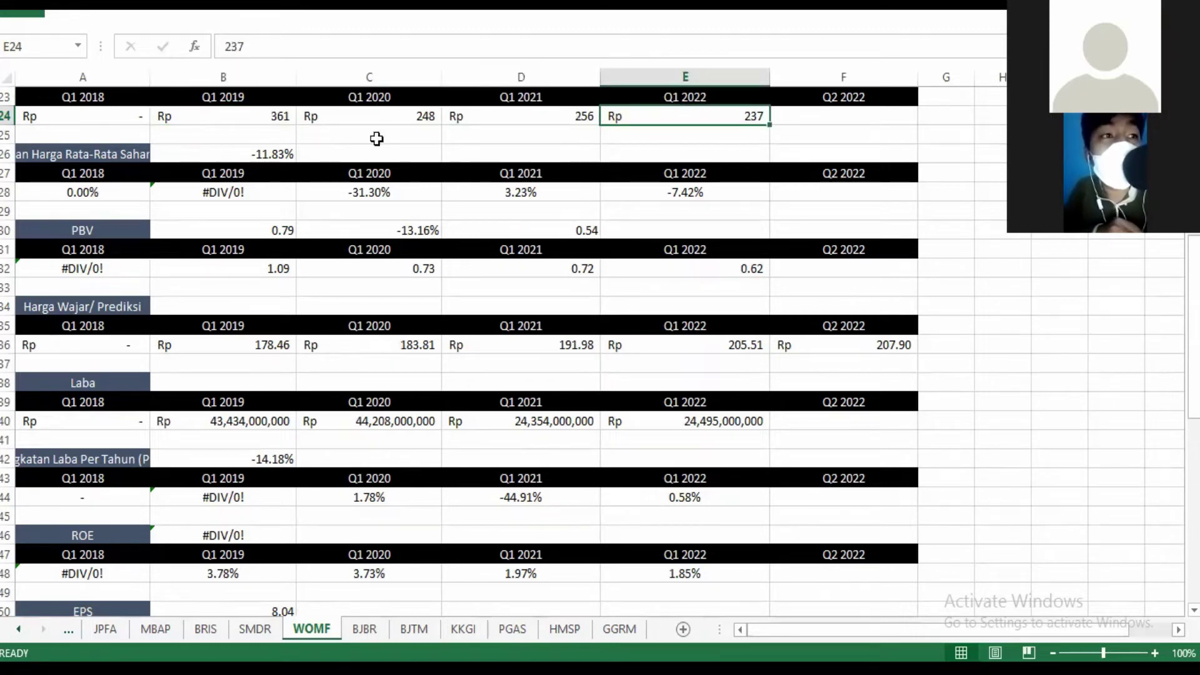
left_click(231, 152)
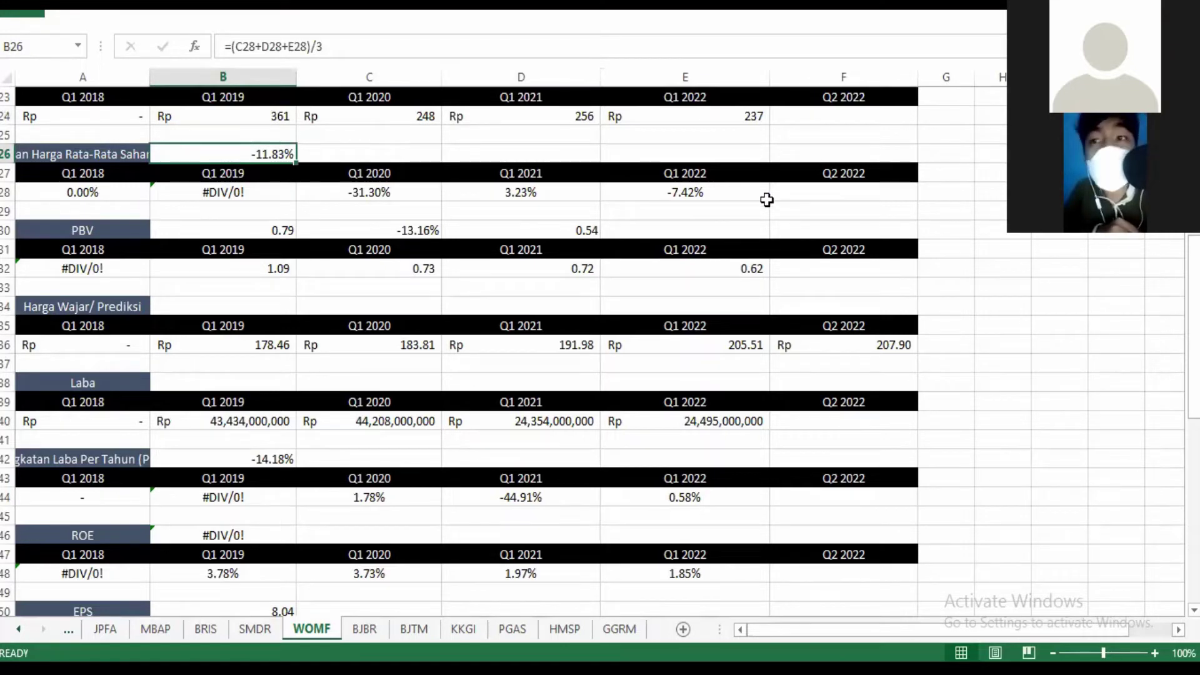
Examine the PBV values from Q1 2019 to Q1 2022 and the average PBV formula in B30.
left_click_drag(1193, 313, 1193, 345)
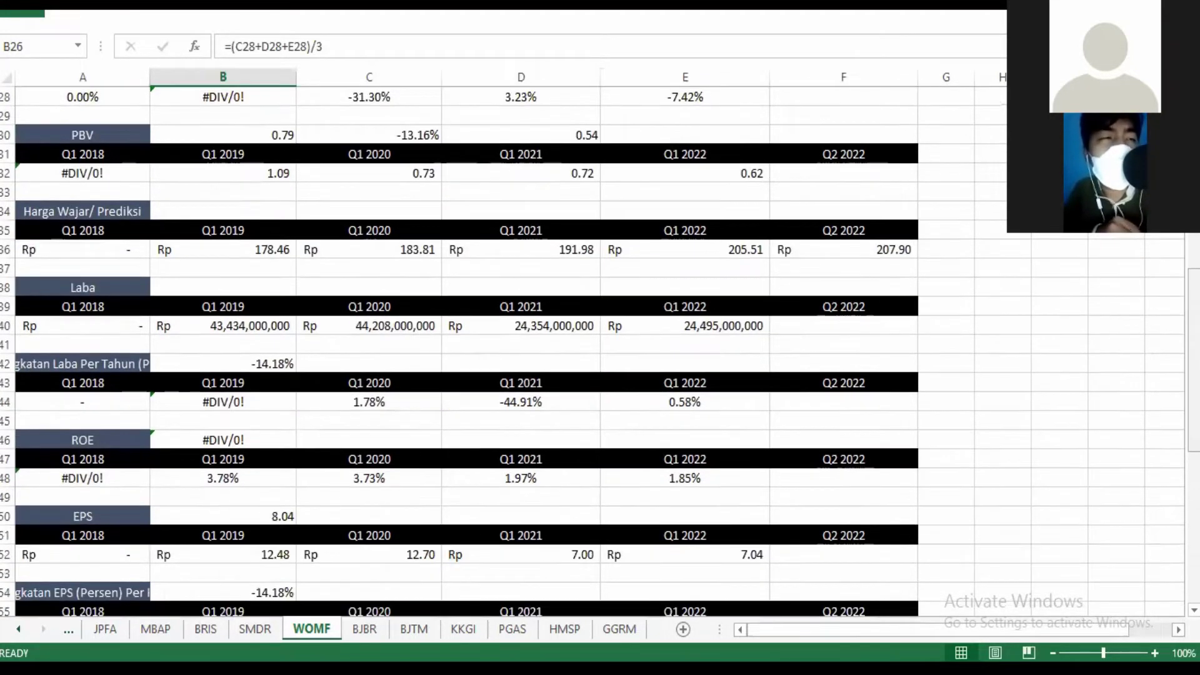
left_click(263, 172)
left_click(369, 178)
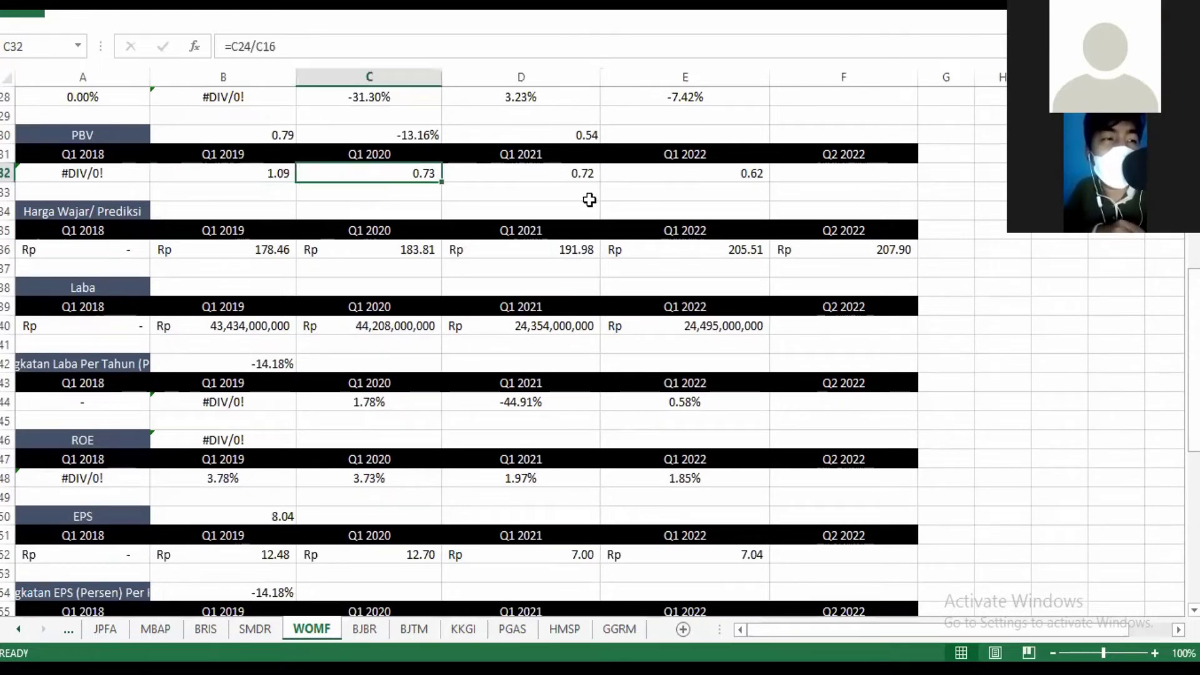
left_click(582, 177)
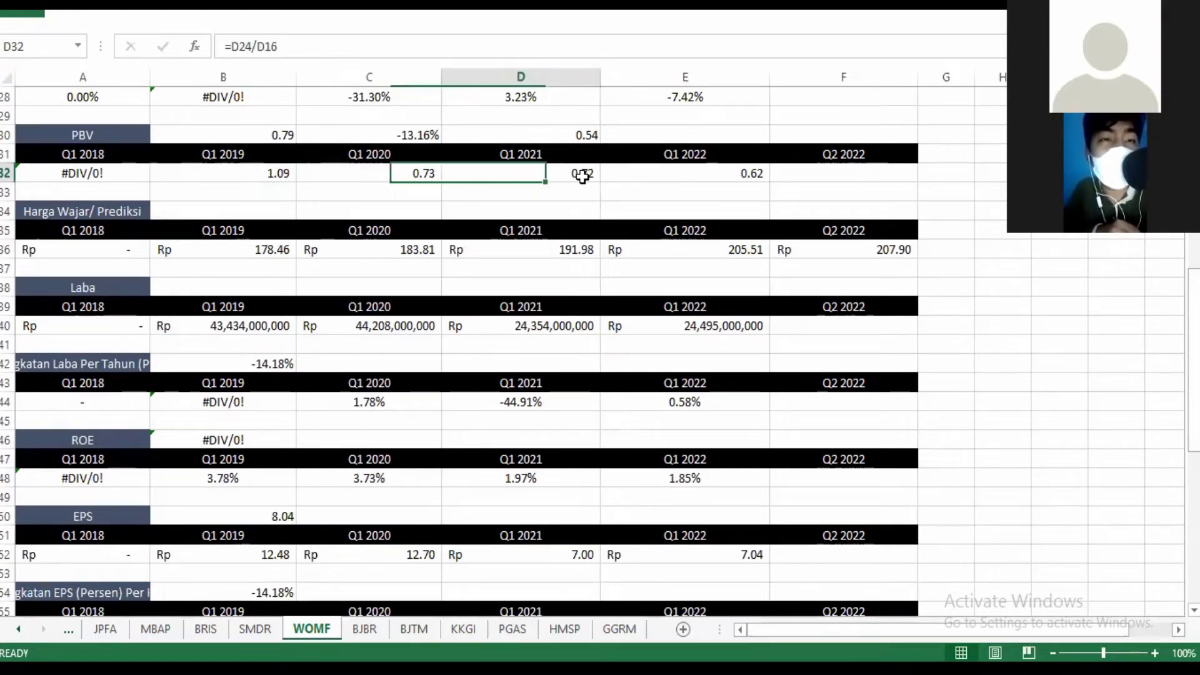
left_click(696, 171)
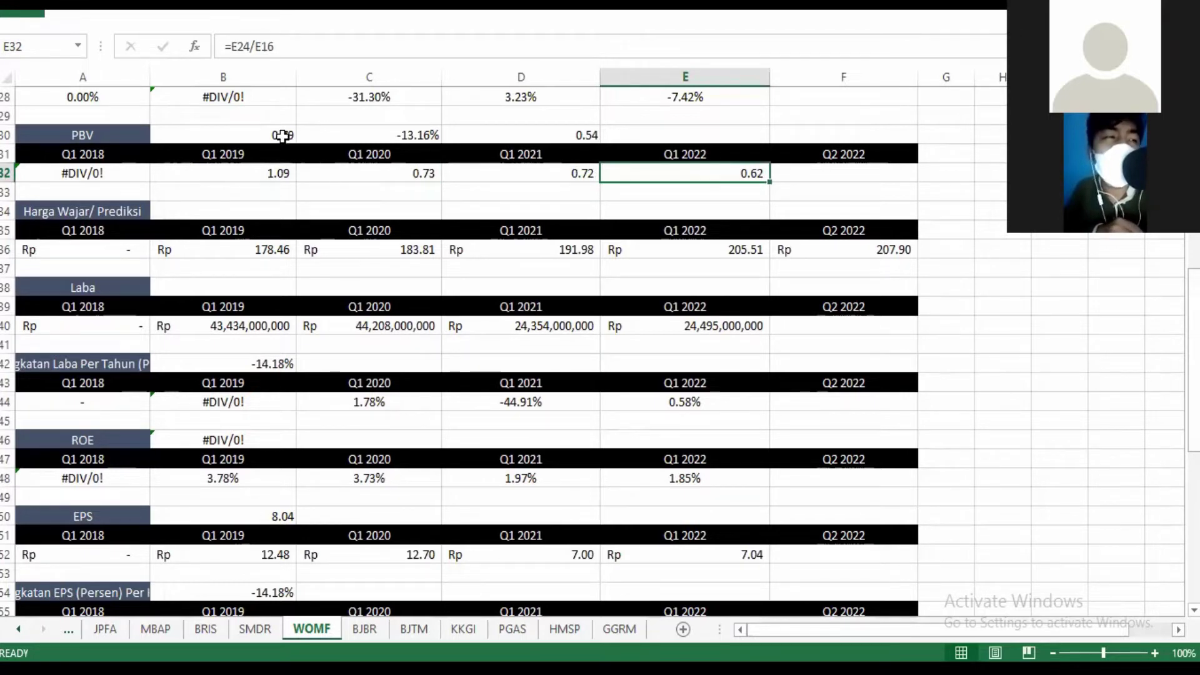
left_click(276, 136)
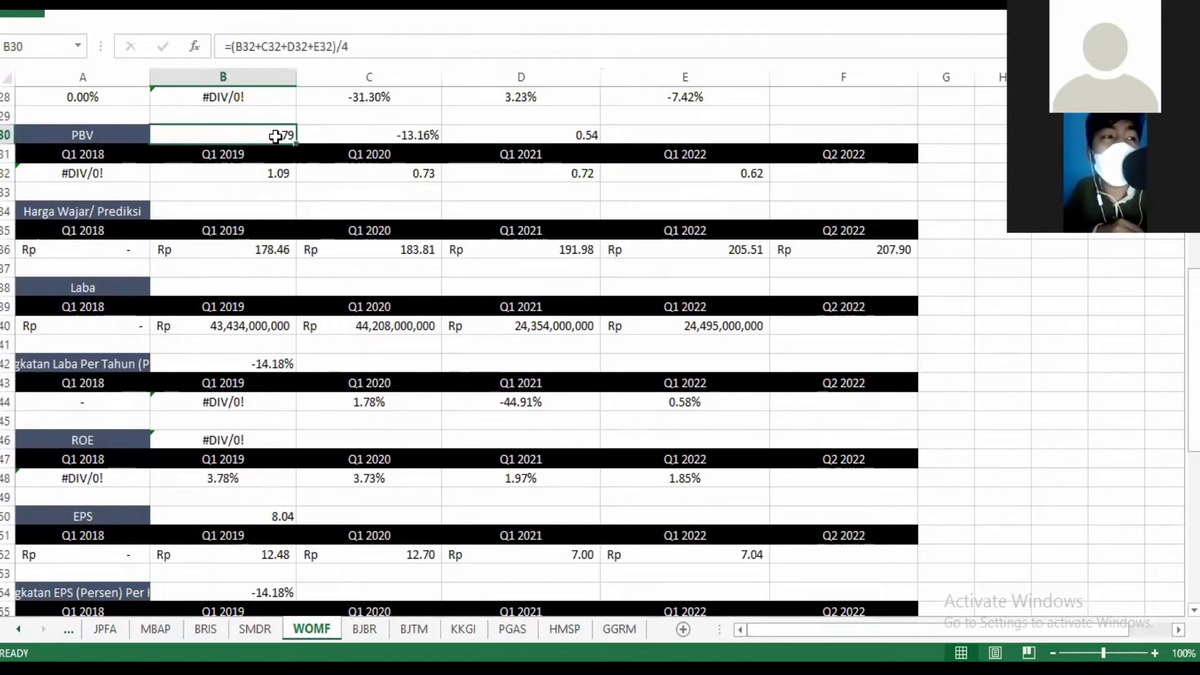
Compare the PBV header row's cells C30 and D30 with the Q1 2022 PBV in E32.
left_click(419, 137)
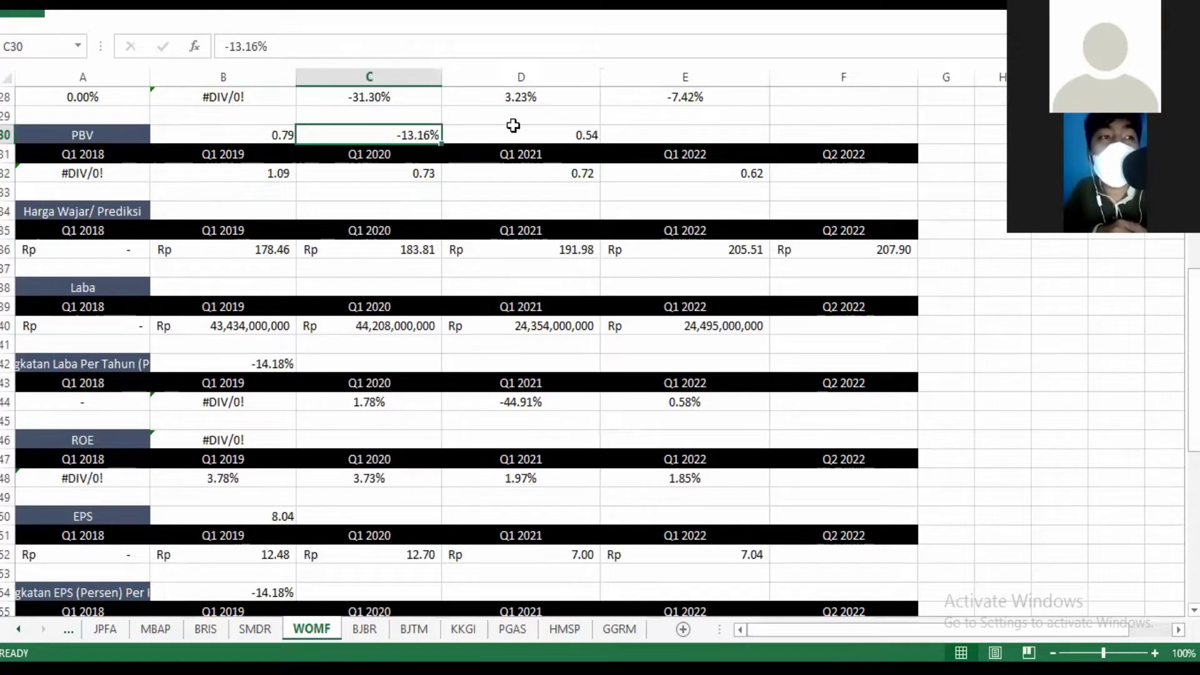
left_click(554, 136)
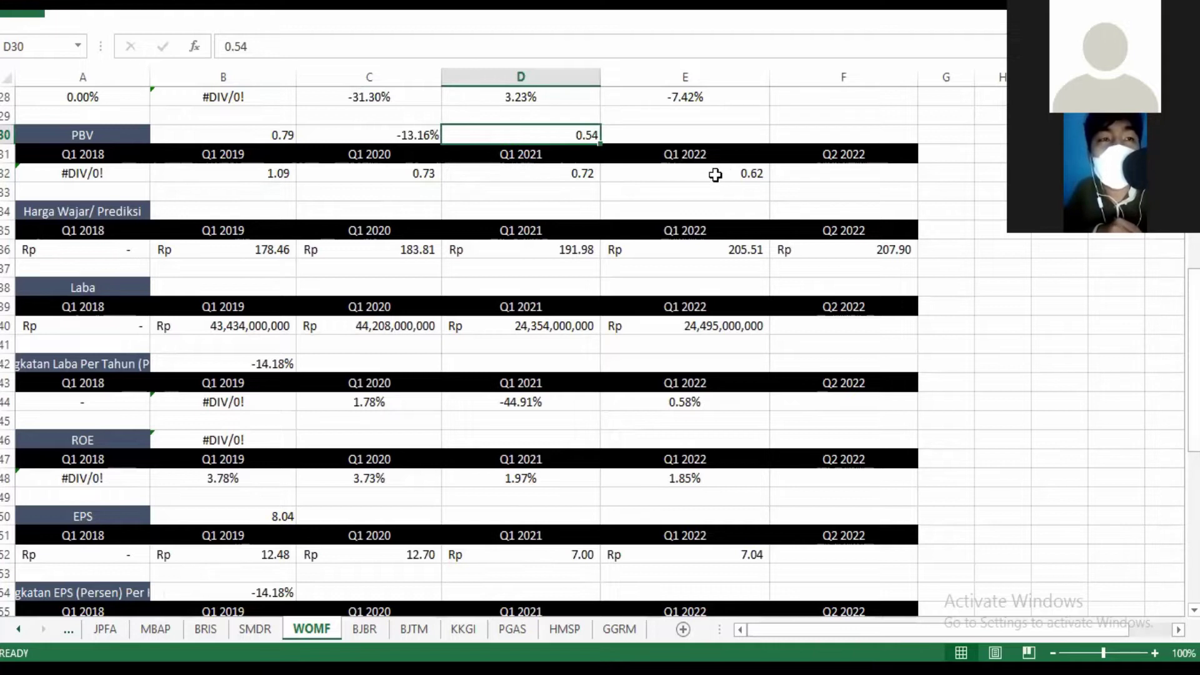
left_click(713, 176)
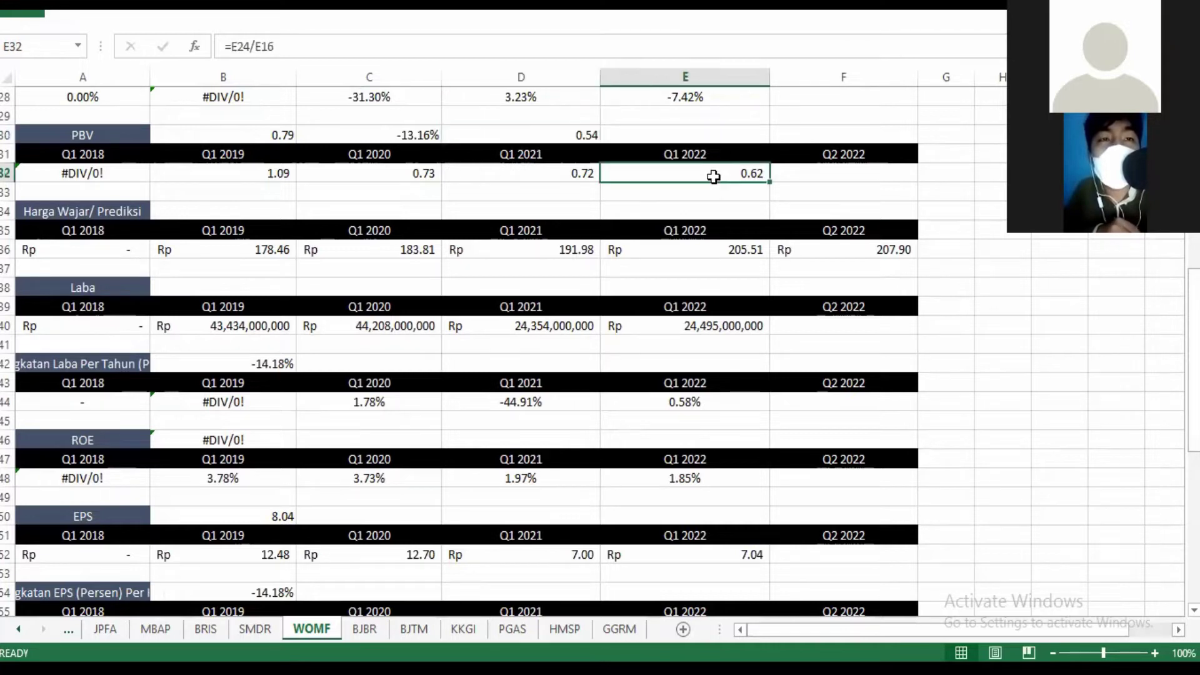
left_click(413, 135)
left_click(557, 134)
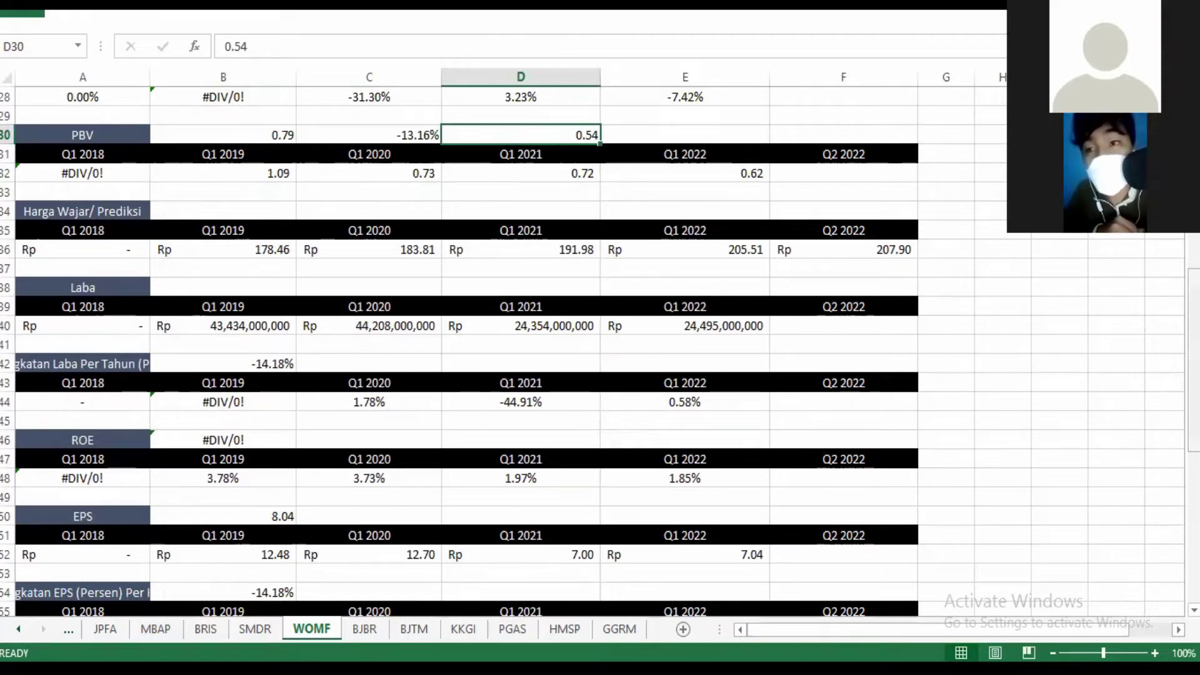
Examine the Q2 2022 Harga Wajar/ Prediksi formula in F36 and the PBV multiplier in D30.
left_click_drag(1194, 360, 1195, 369)
scroll(593, 350, "down", 1)
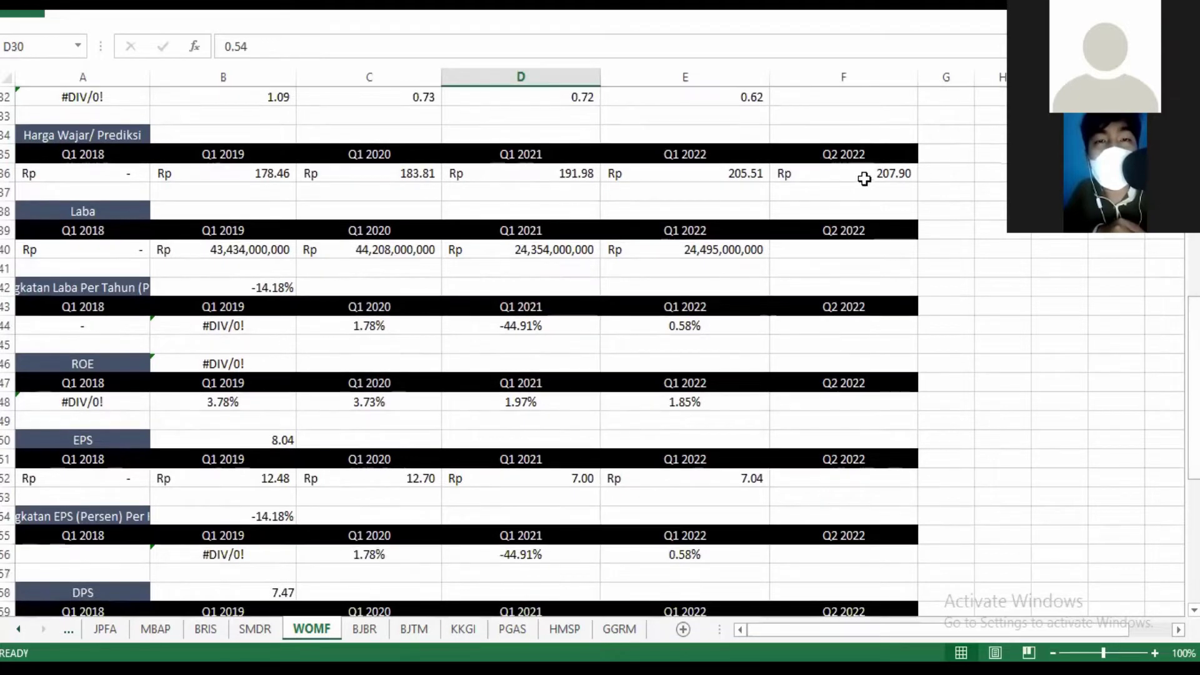
left_click(882, 176)
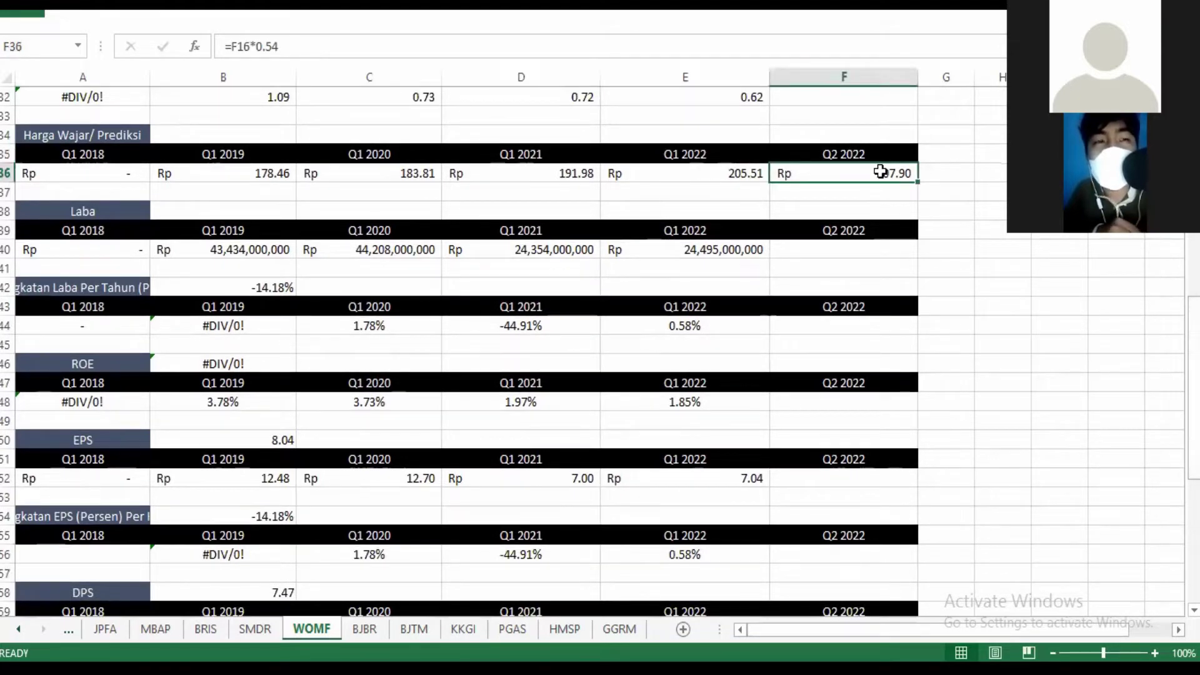
left_click_drag(1194, 406, 1194, 384)
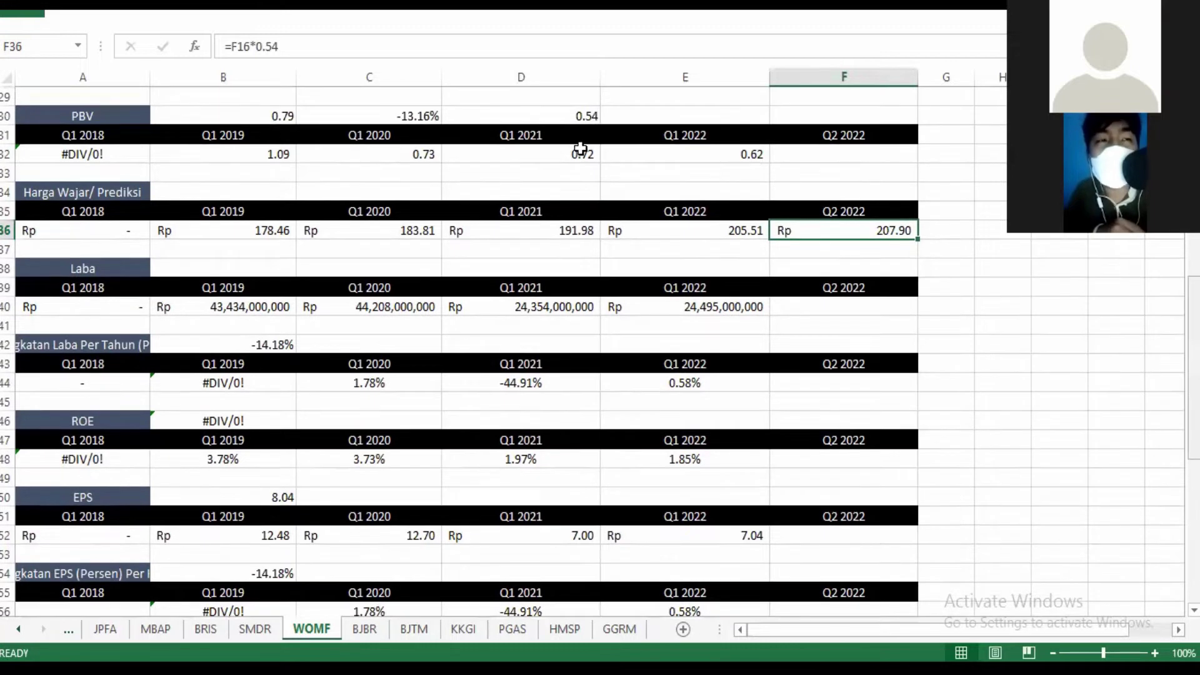
left_click(582, 118)
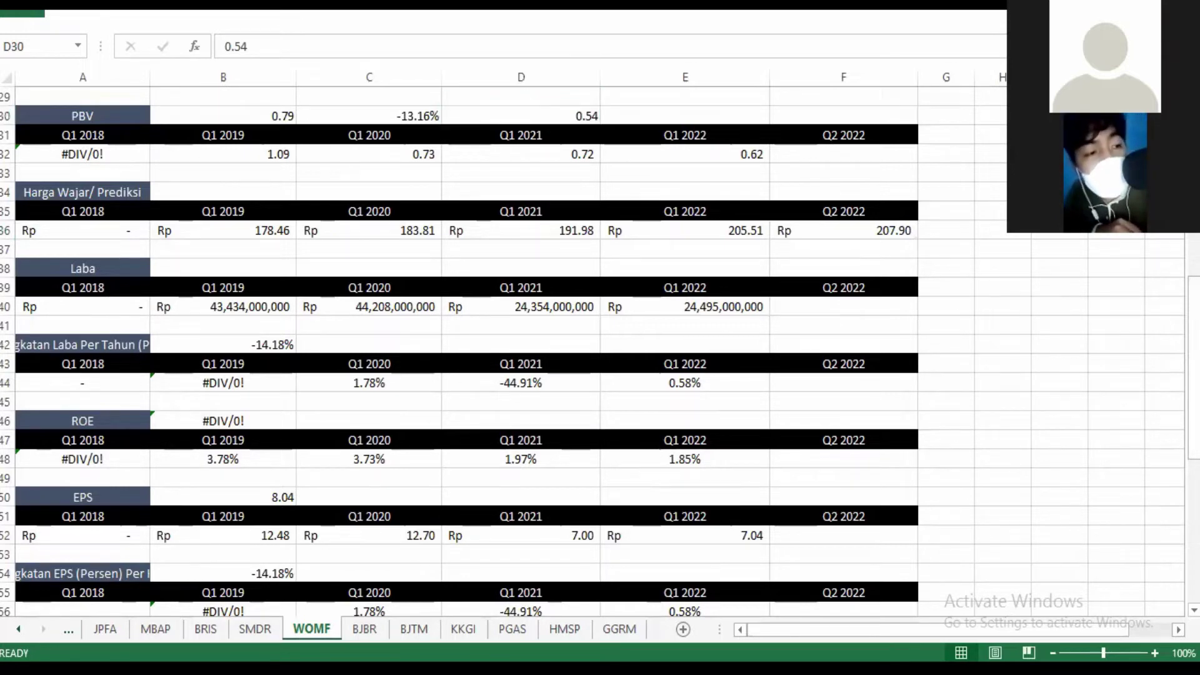
Calculate 274/385 in the browser's Google search, dividing the share price by the Q2 2022 Book Value from the WOMF sheet.
key("alt+Tab")
left_click(238, 75)
key("ctrl+a")
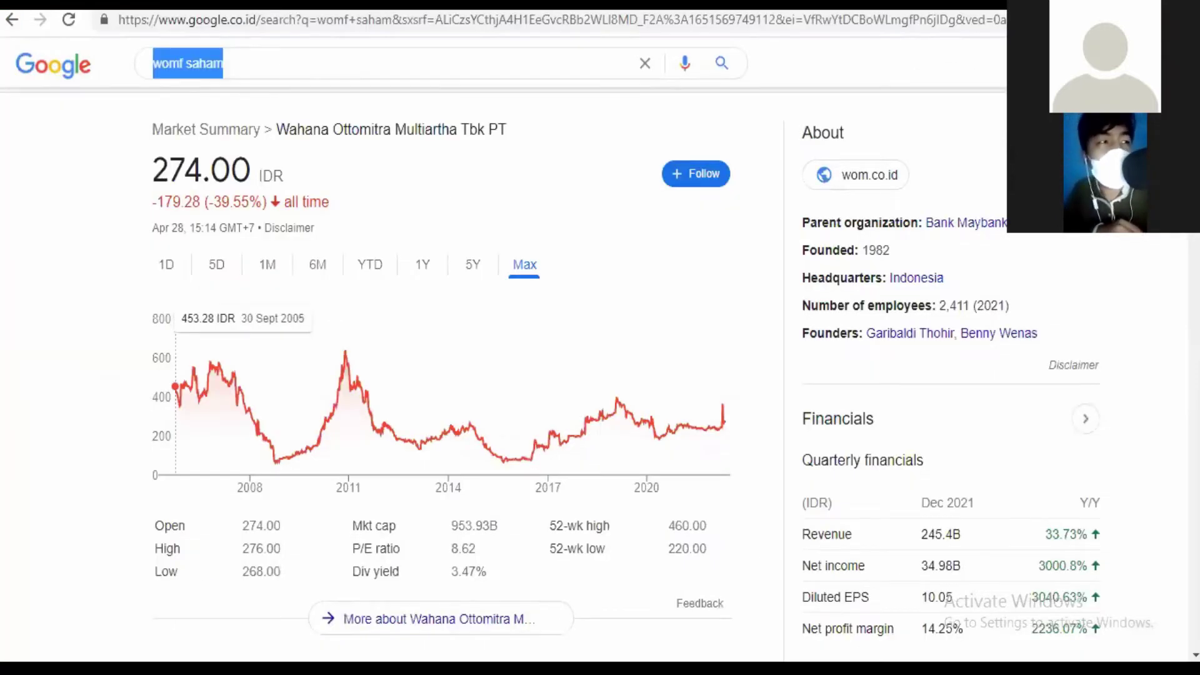
type("2")
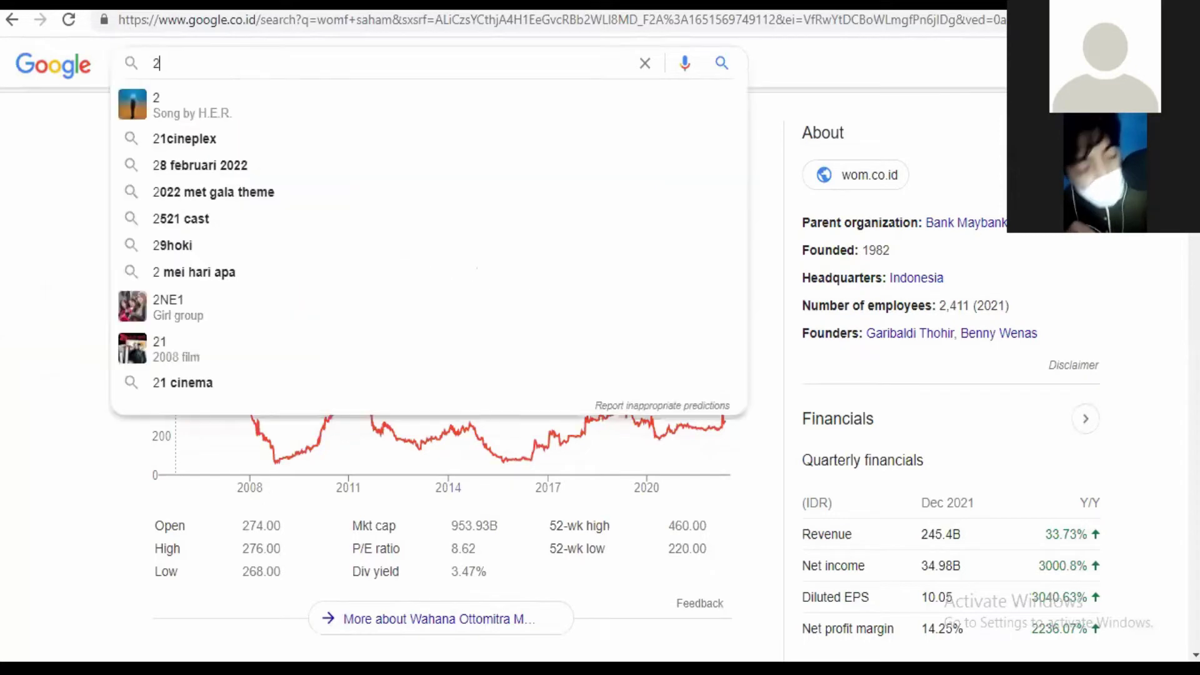
type("74/")
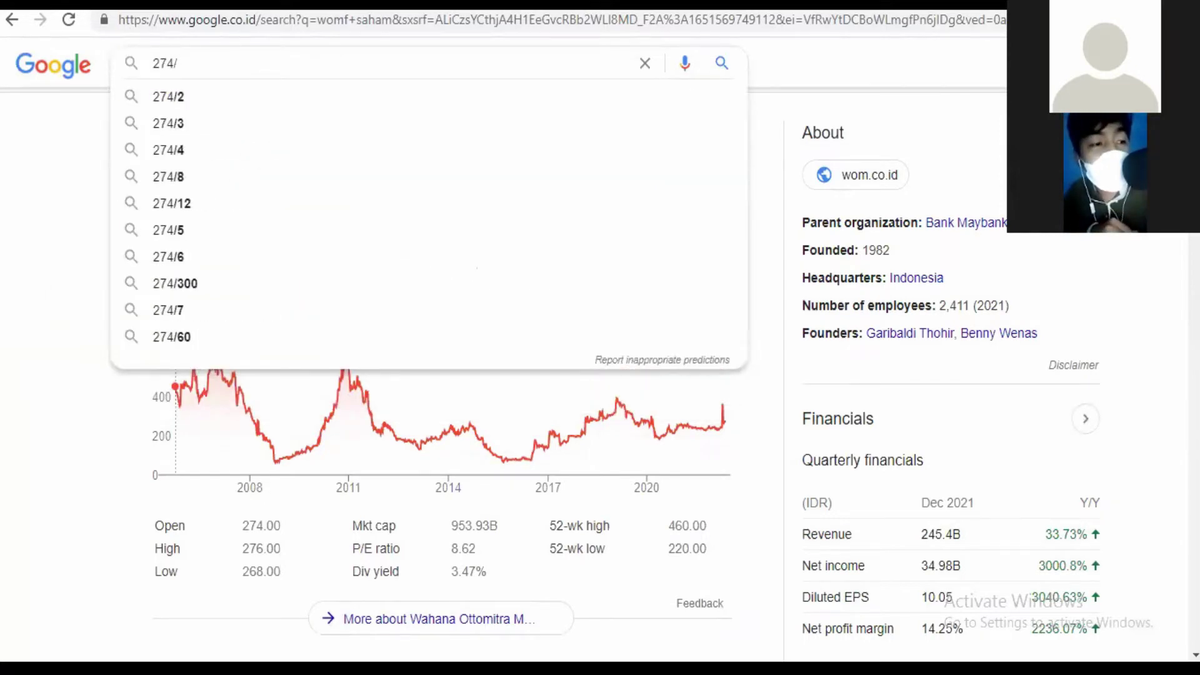
key("alt+Tab")
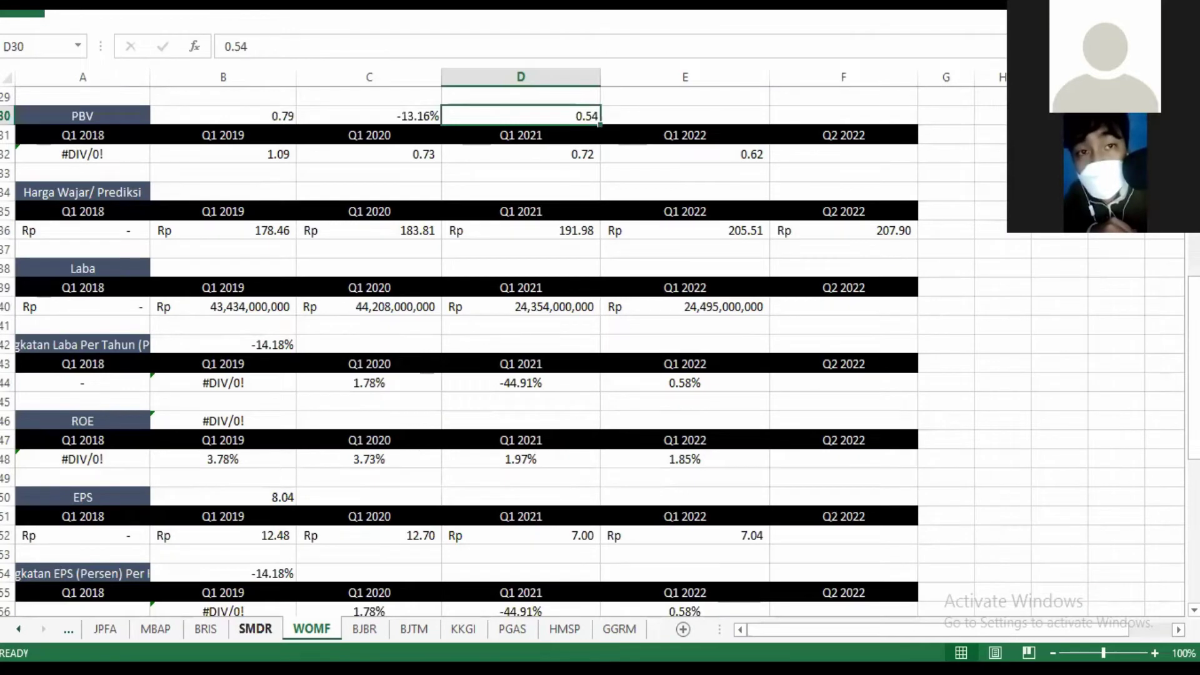
scroll(459, 351, "down", 2)
scroll(459, 350, "up", 2)
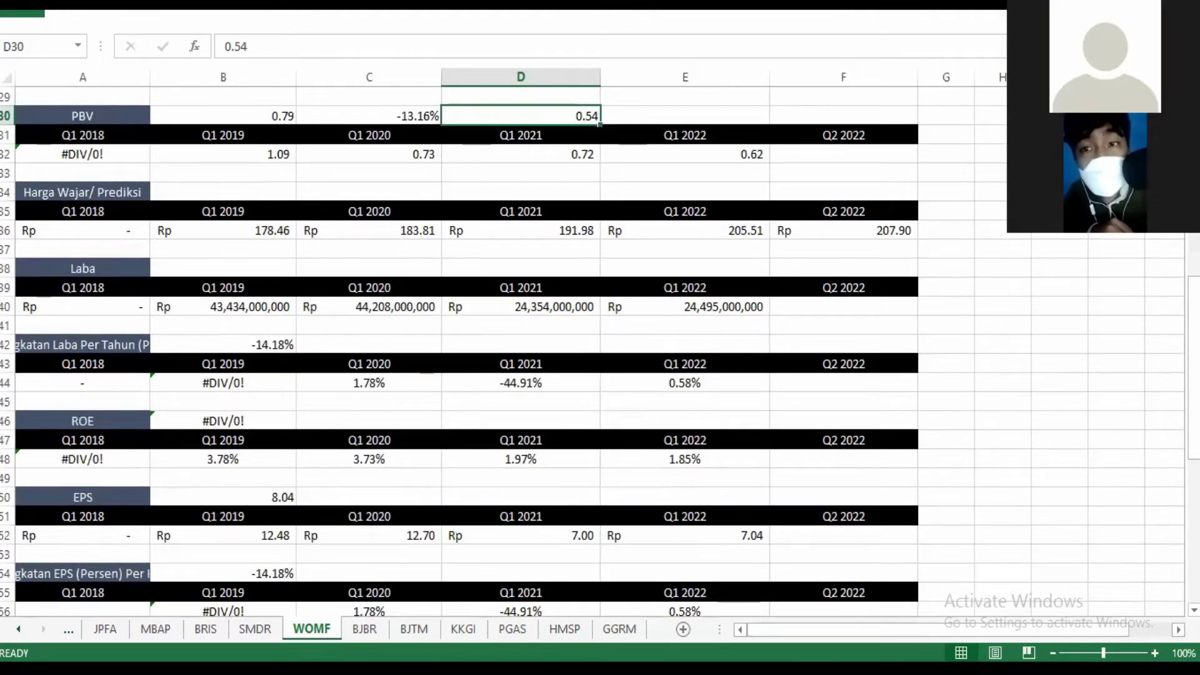
left_click_drag(1194, 375, 1194, 302)
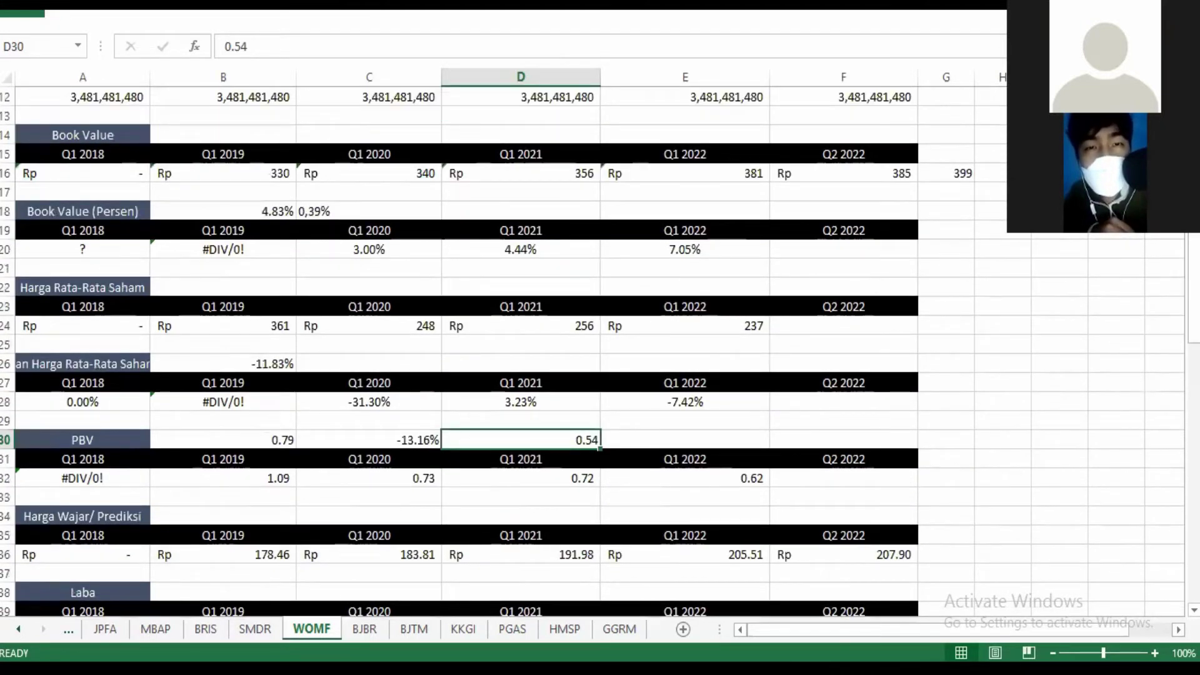
key("alt+Tab")
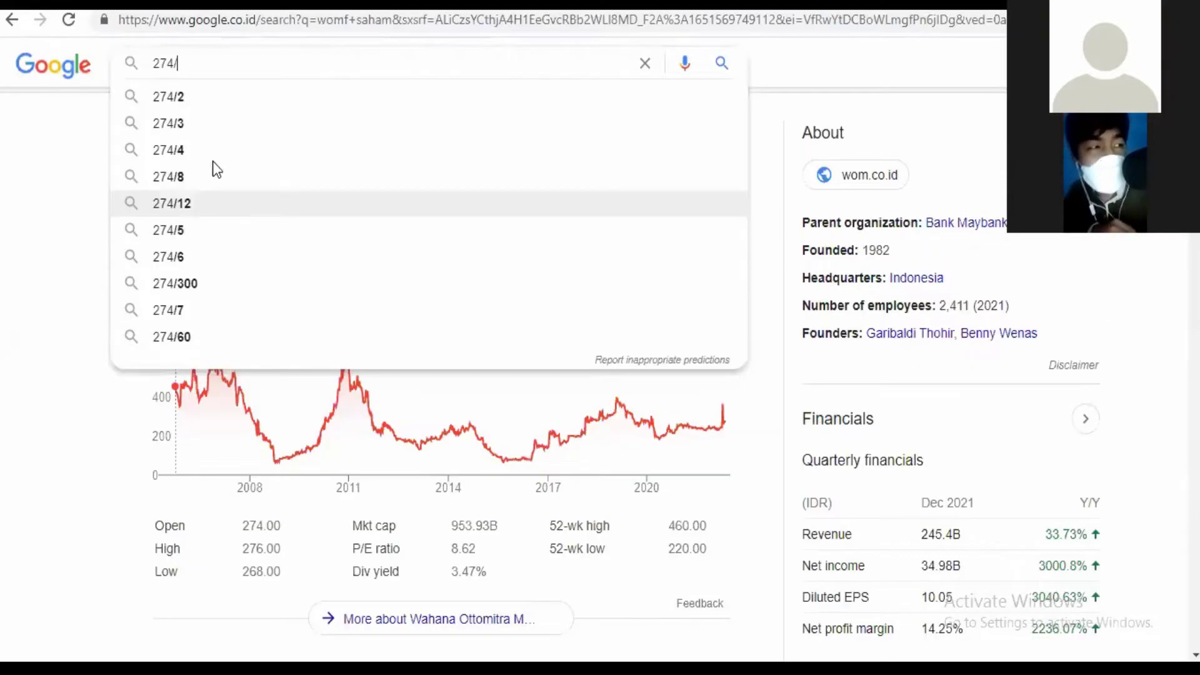
type("385")
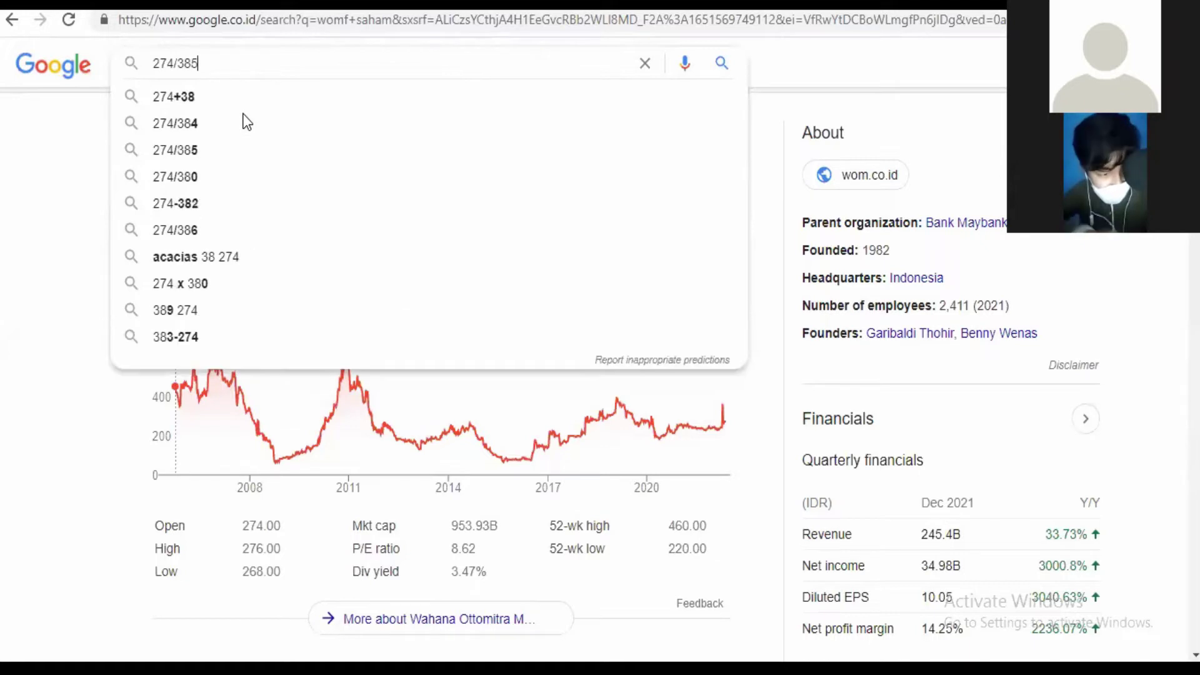
key("Return")
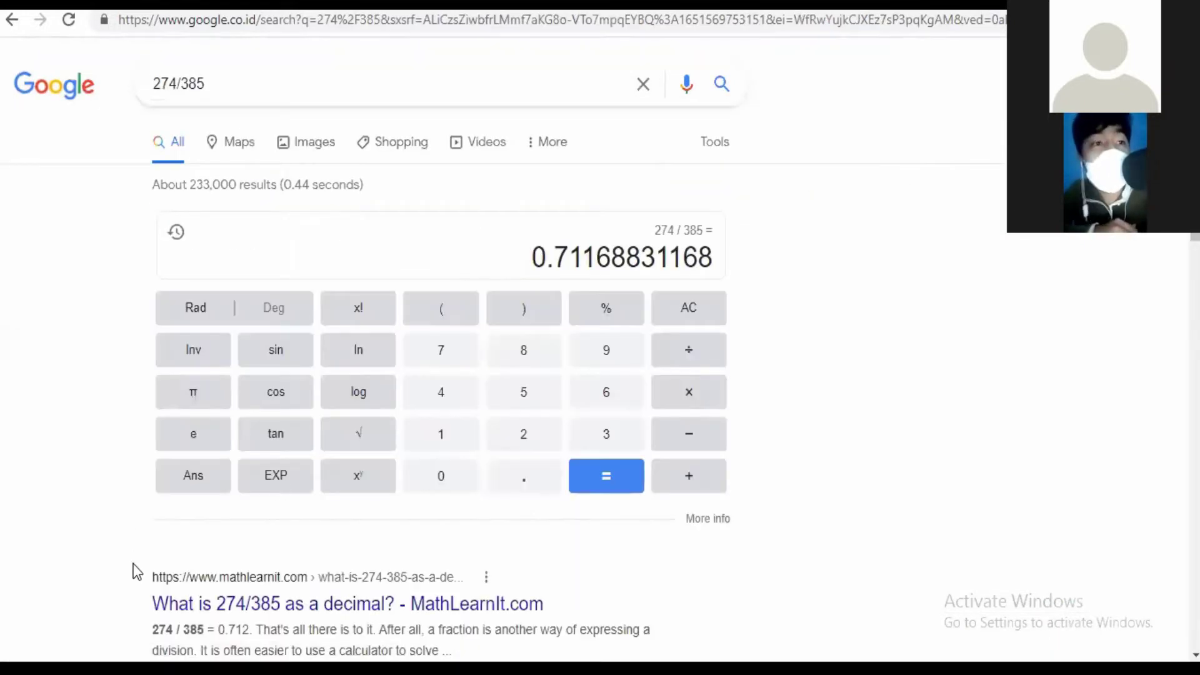
Switch back to the Excel workbook and enter 0.71 as the Q2 2022 PBV in F32 of the WOMF sheet.
key("alt+Tab")
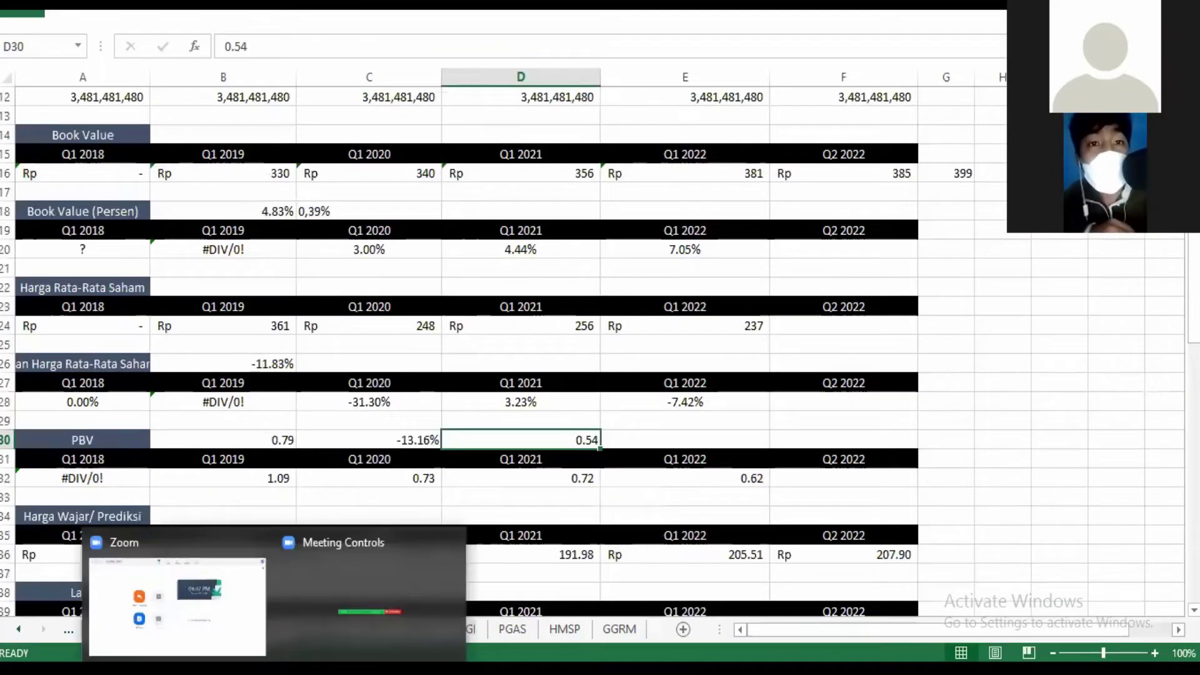
left_click_drag(1194, 334, 1194, 338)
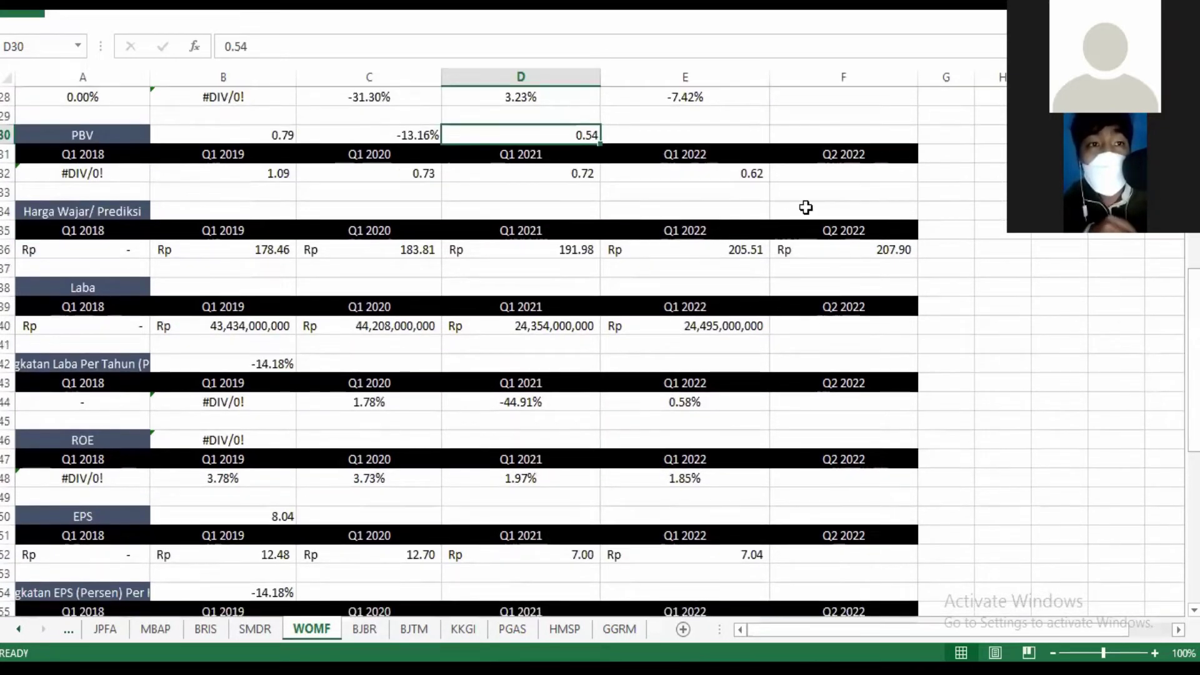
left_click(852, 173)
type("0")
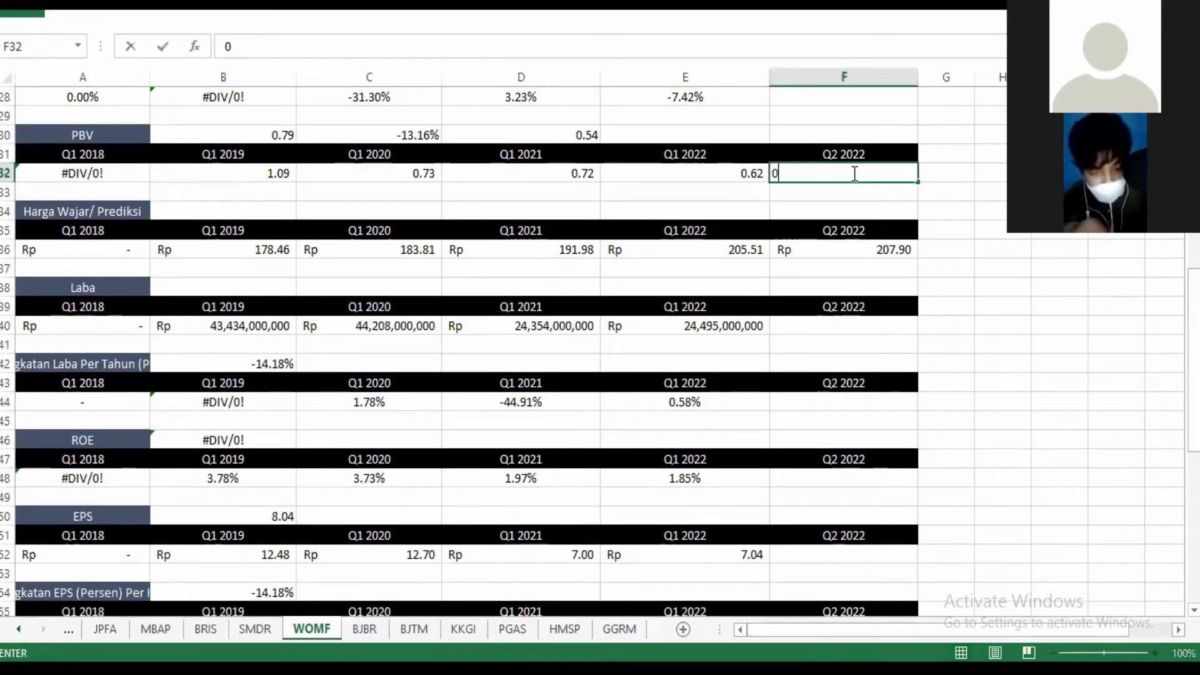
type(".71")
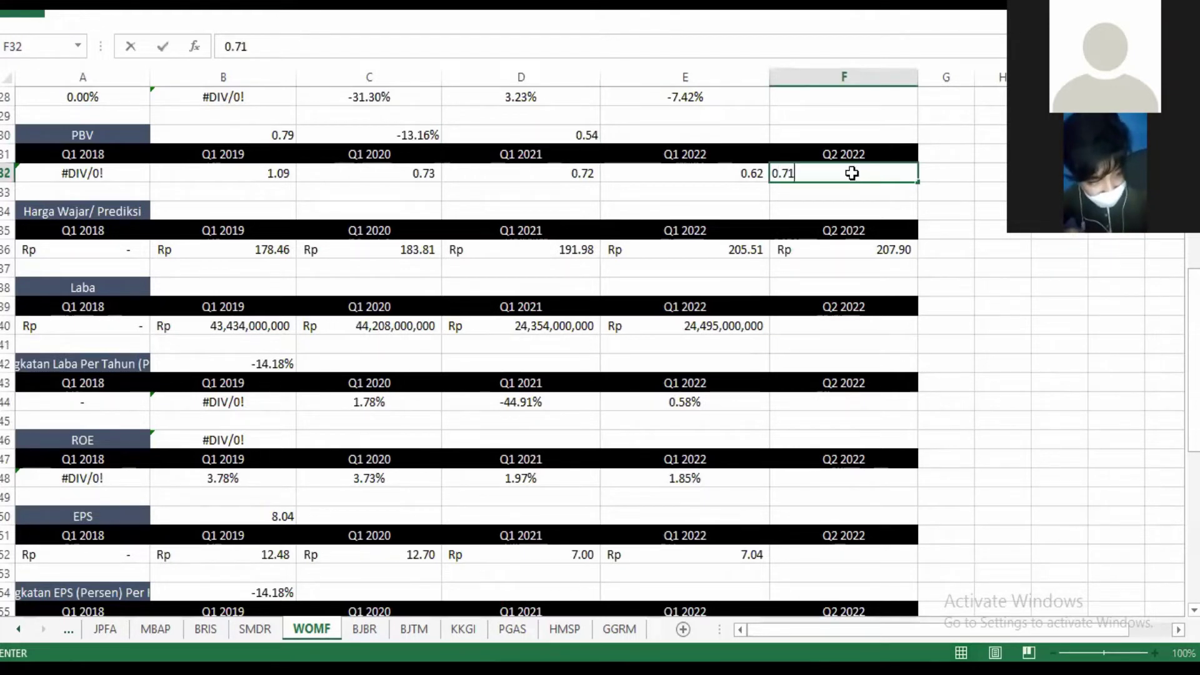
key("Return")
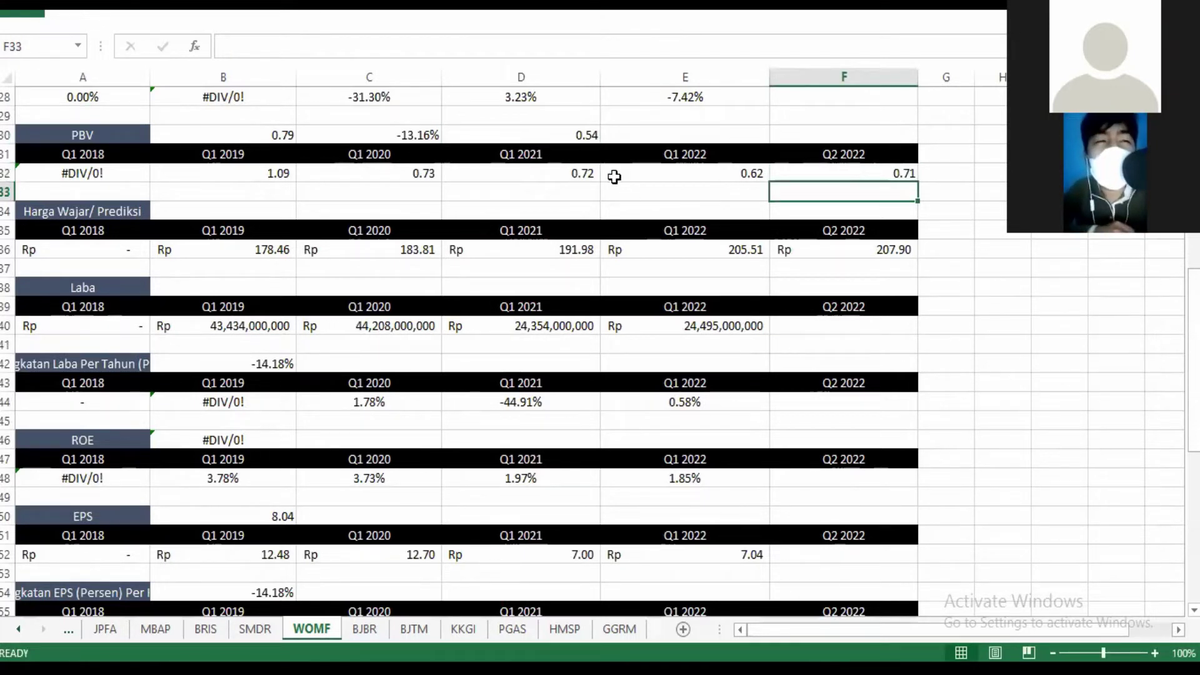
Compare the WOMF PBV values in row 32 from Q1 2019 through Q2 2022.
left_click(652, 173)
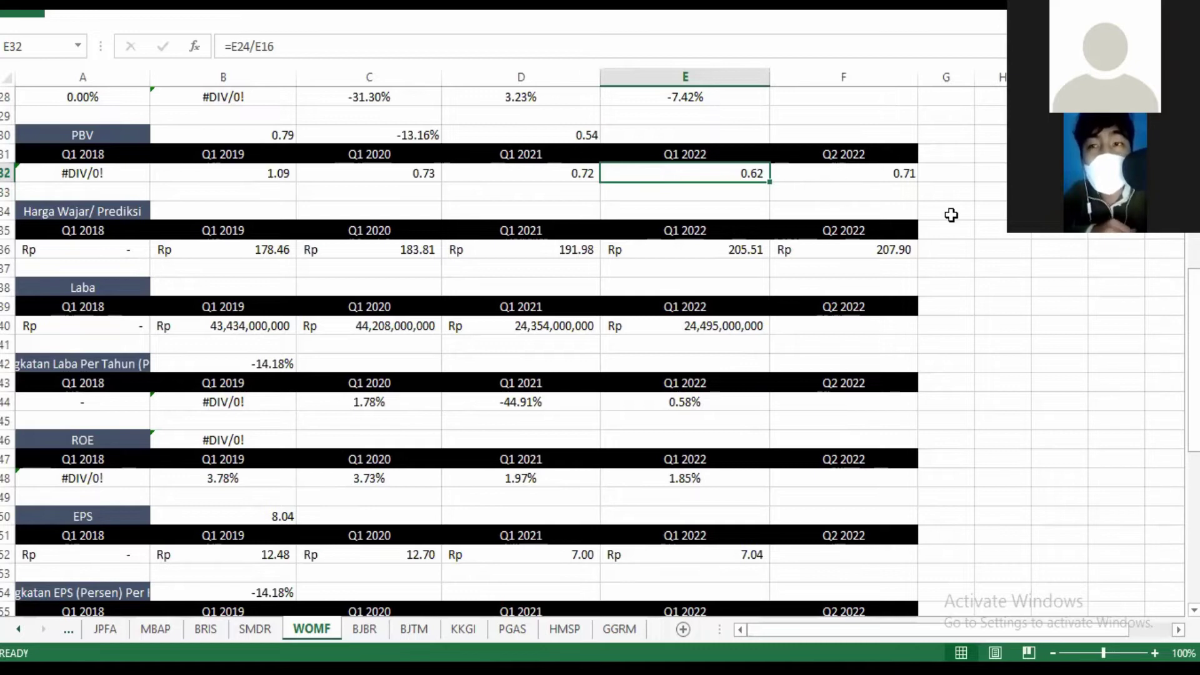
mouse_move(1194, 360)
left_mouse_down()
mouse_move(1194, 387)
mouse_move(1194, 354)
left_mouse_up()
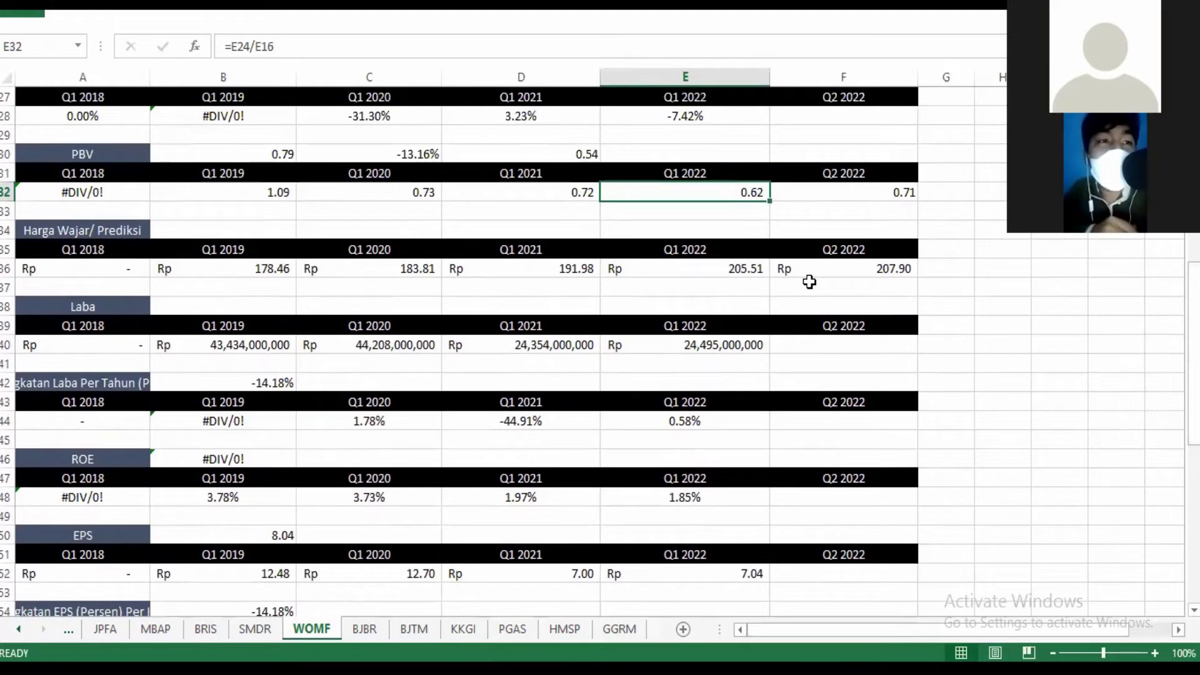
left_click(561, 194)
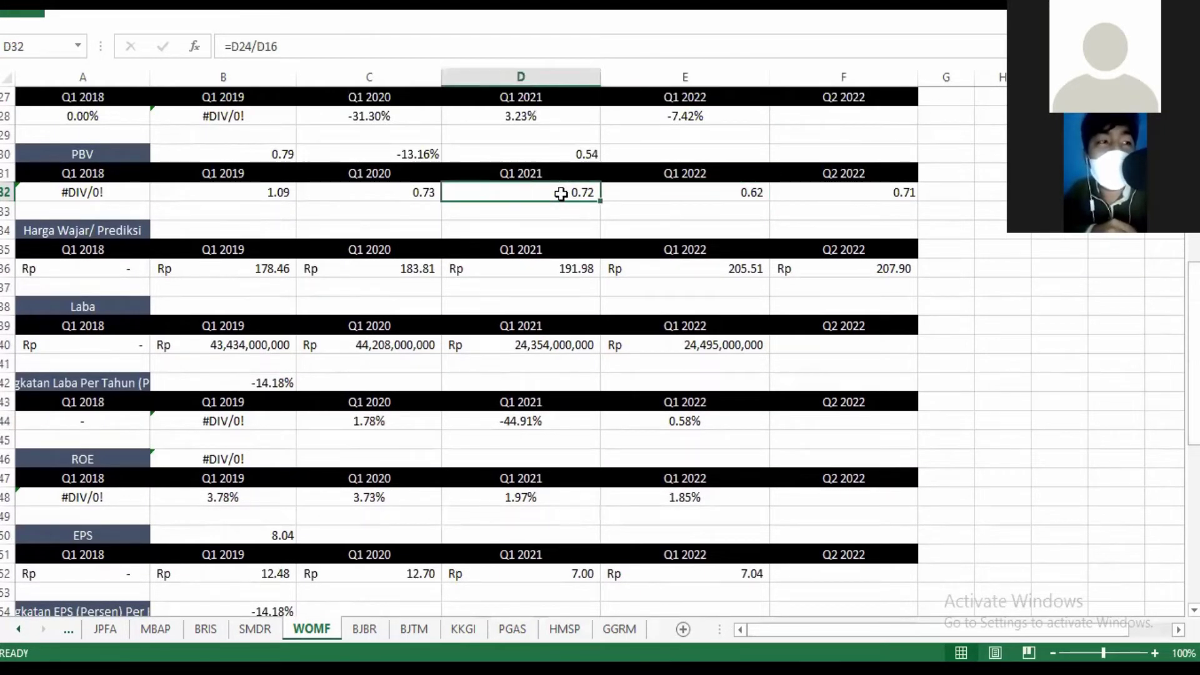
left_click(278, 192)
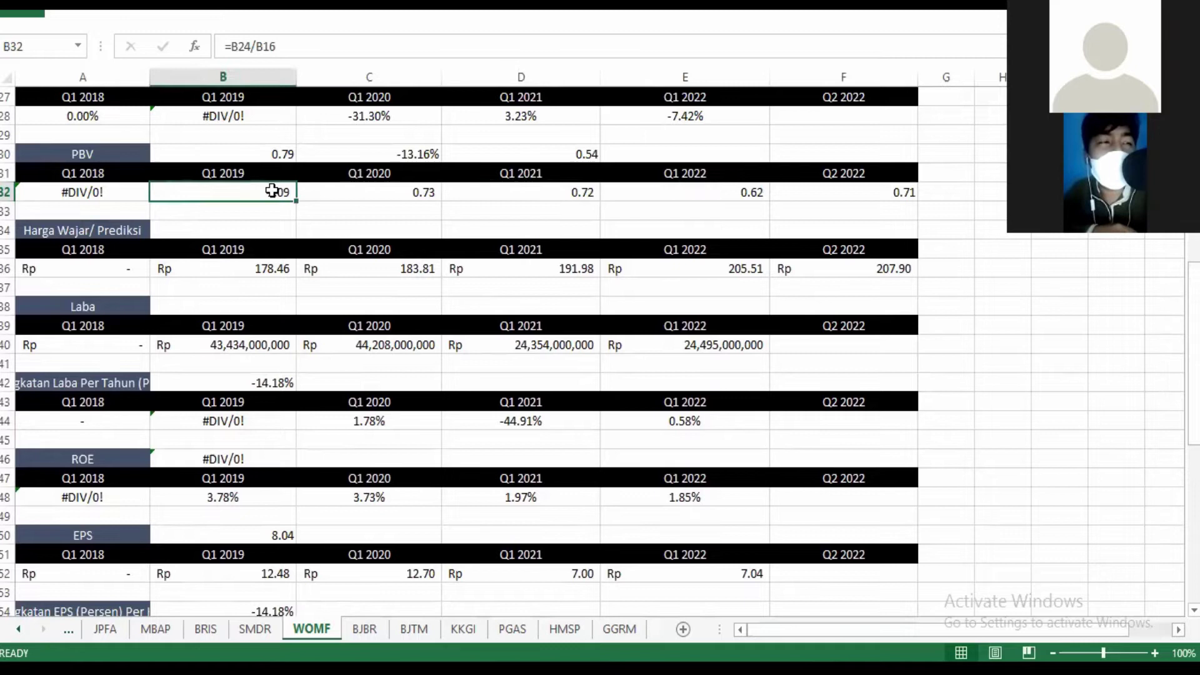
left_click(389, 191)
left_click(565, 193)
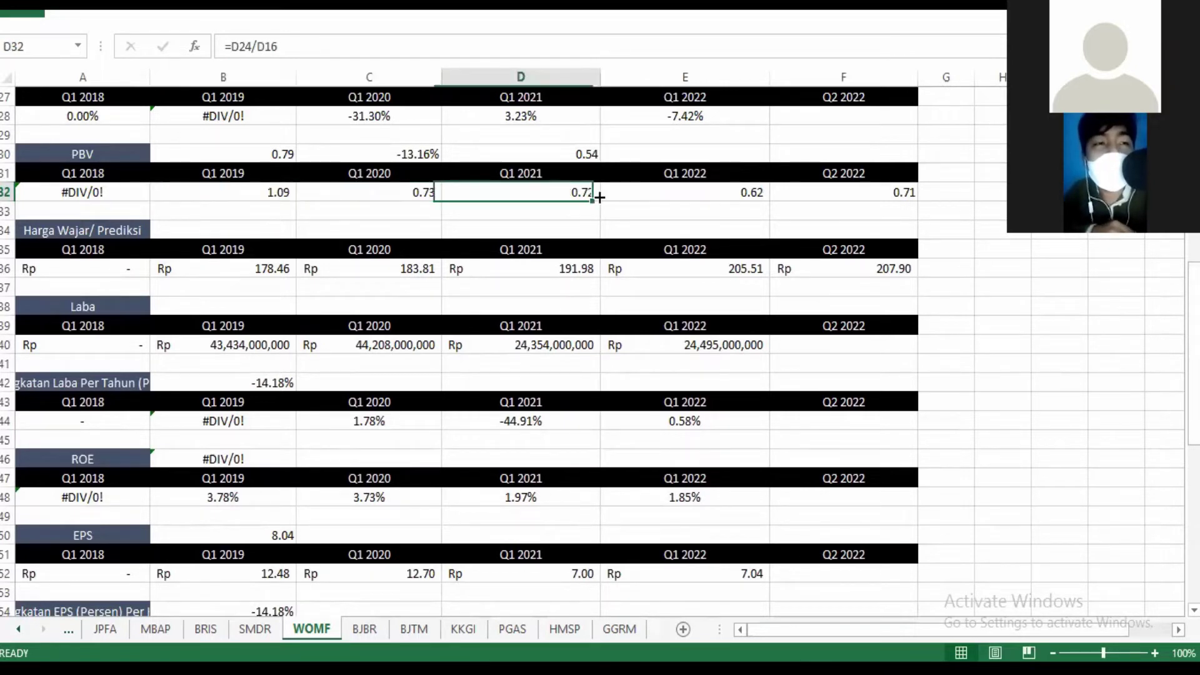
left_click(732, 192)
left_click(838, 210)
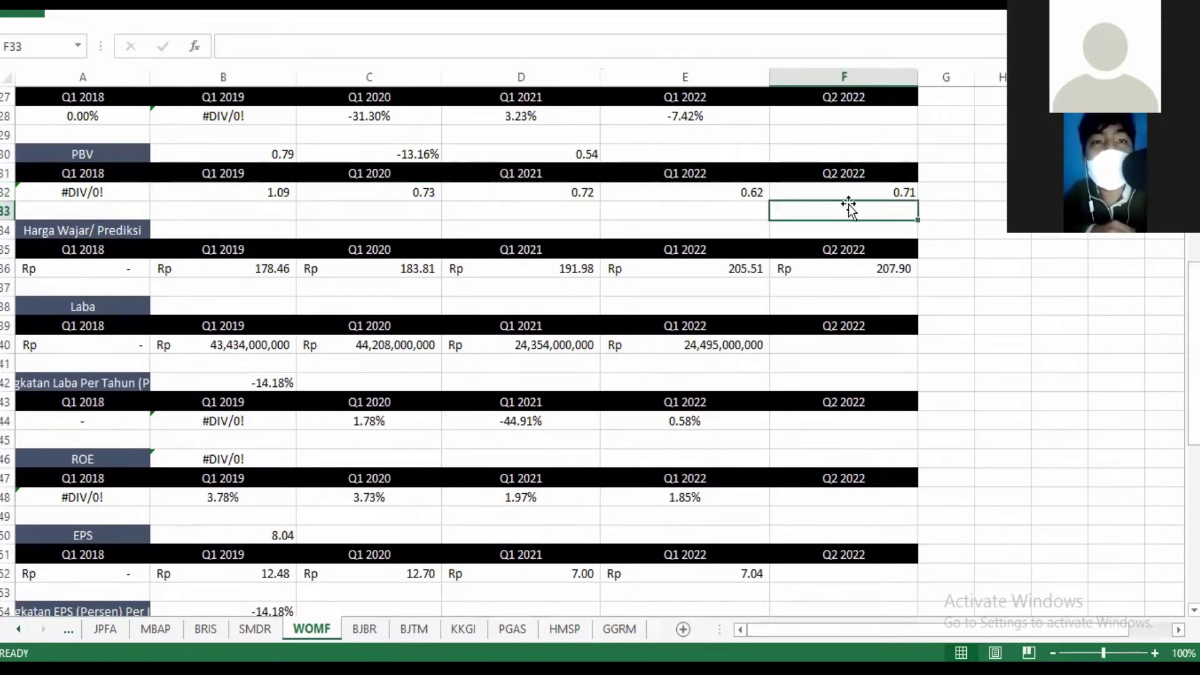
left_click(859, 193)
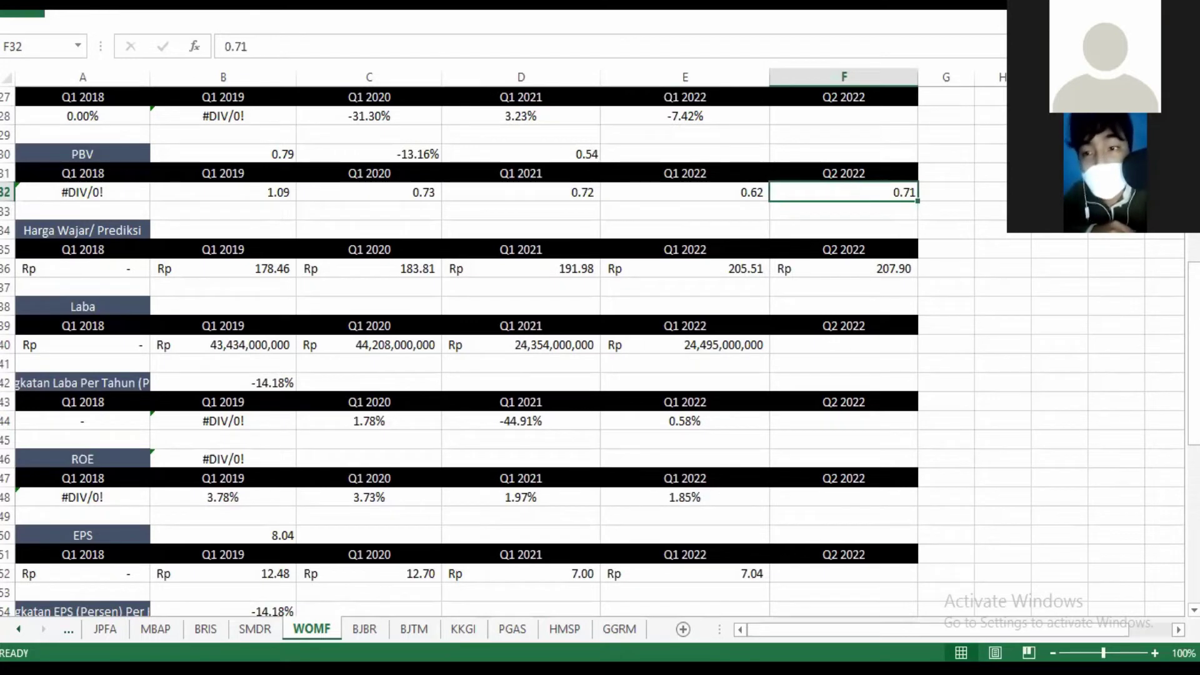
Examine the Laba values from Q1 2019 to Q1 2022 and the yearly profit growth formulas in D44 and E44.
left_click_drag(1194, 375, 1194, 446)
left_click(263, 152)
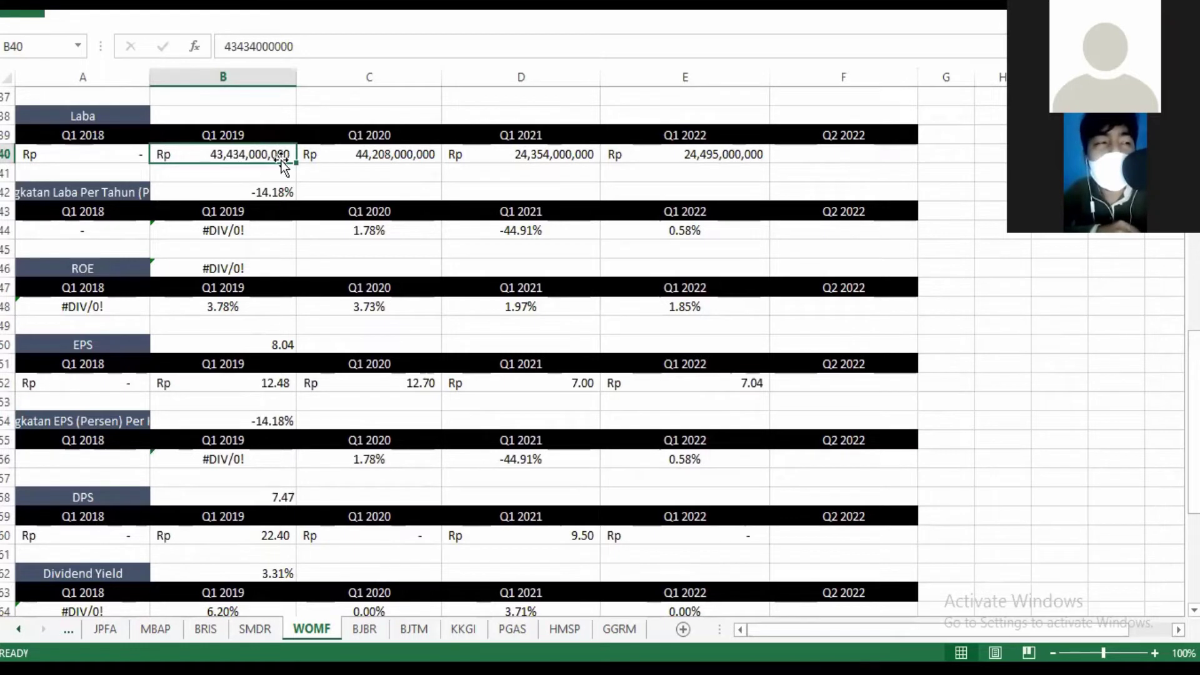
left_click(352, 148)
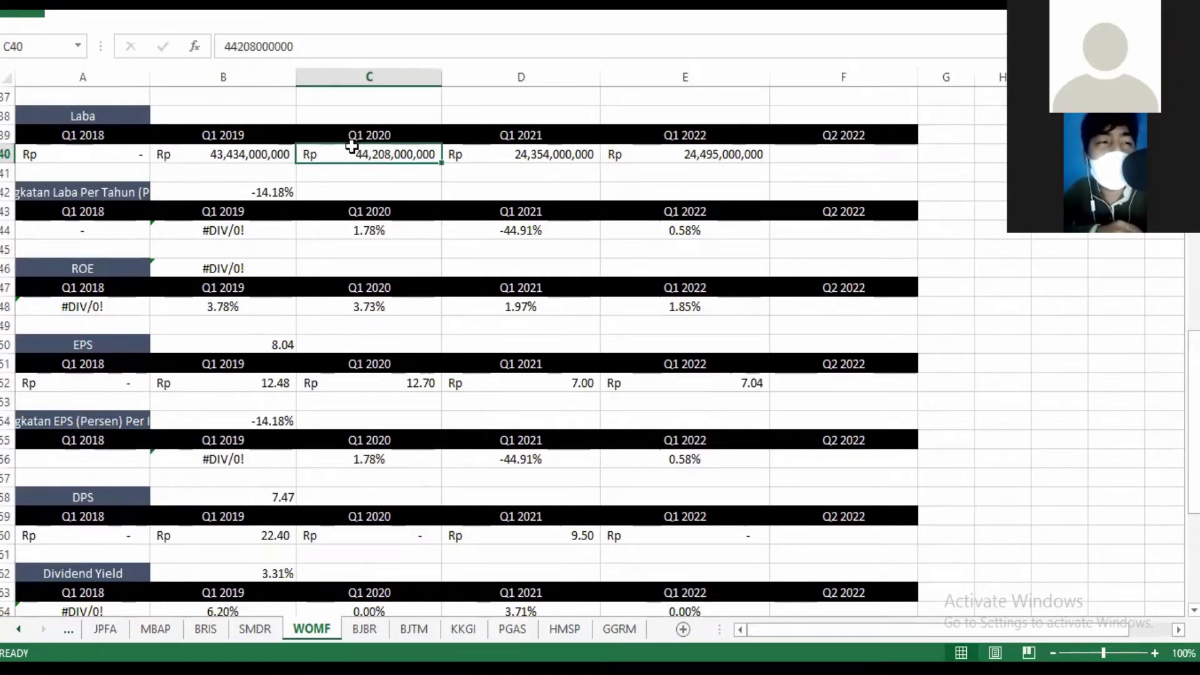
left_click(521, 154)
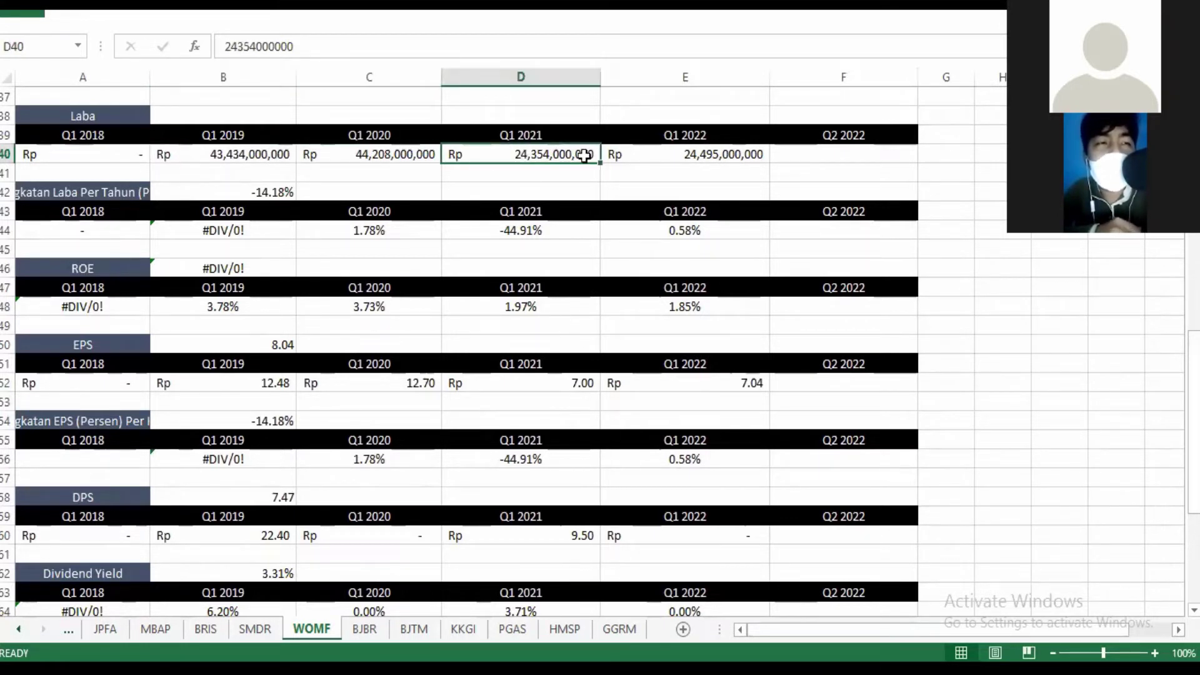
left_click(529, 230)
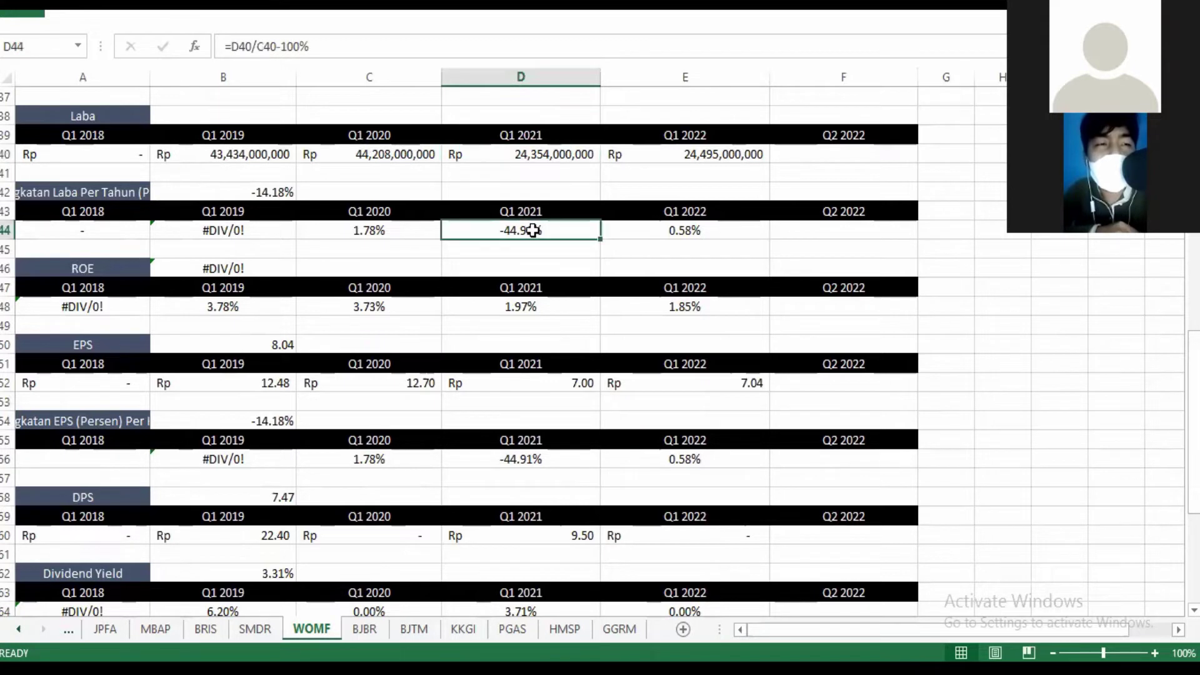
left_click(729, 150)
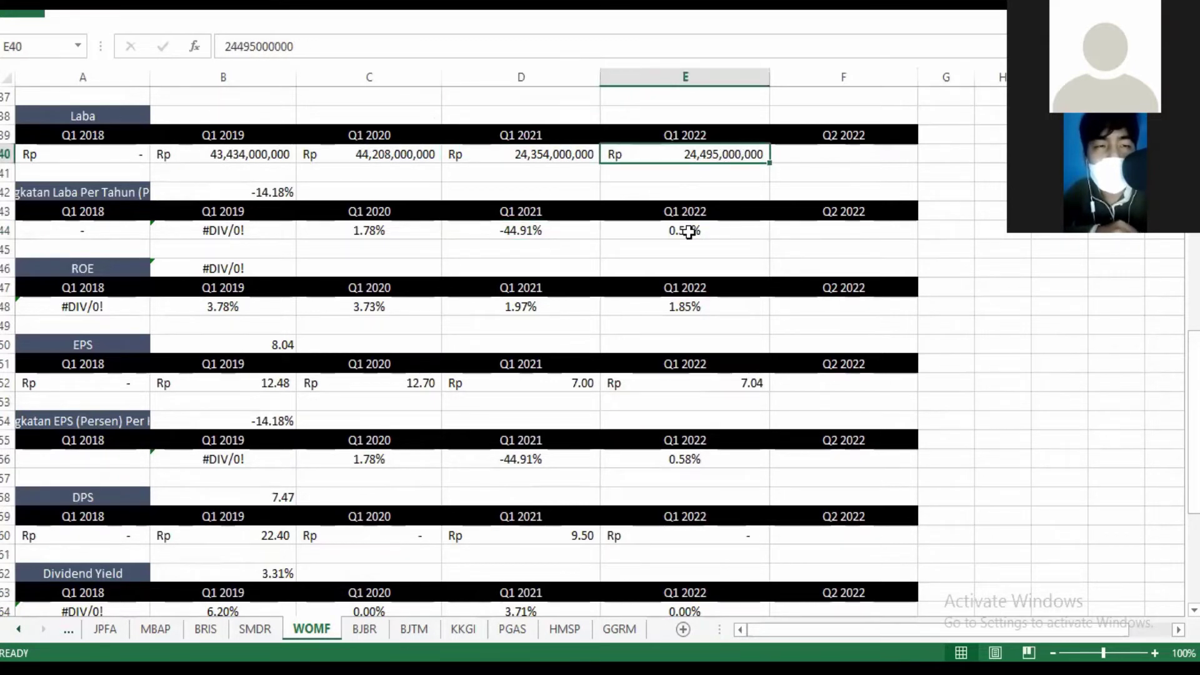
left_click(690, 231)
Examine the ROE values and formulas in row 48 from Q1 2019 to Q1 2022.
left_click_drag(1191, 373, 1119, 415)
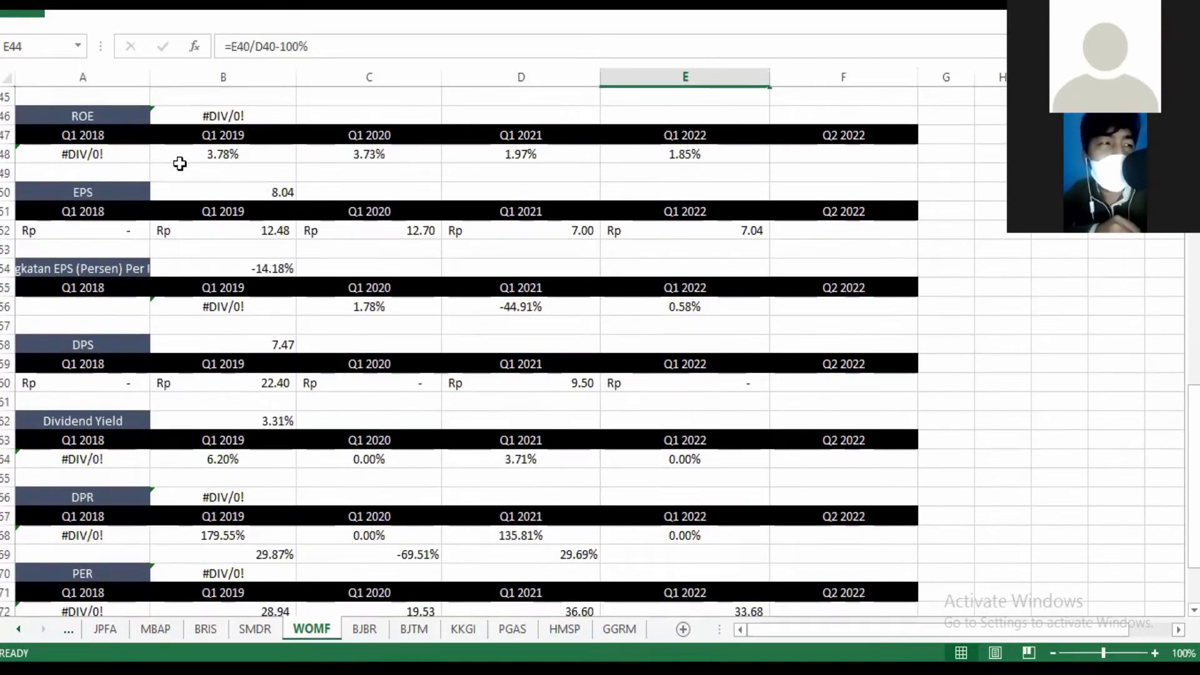
left_click(194, 157)
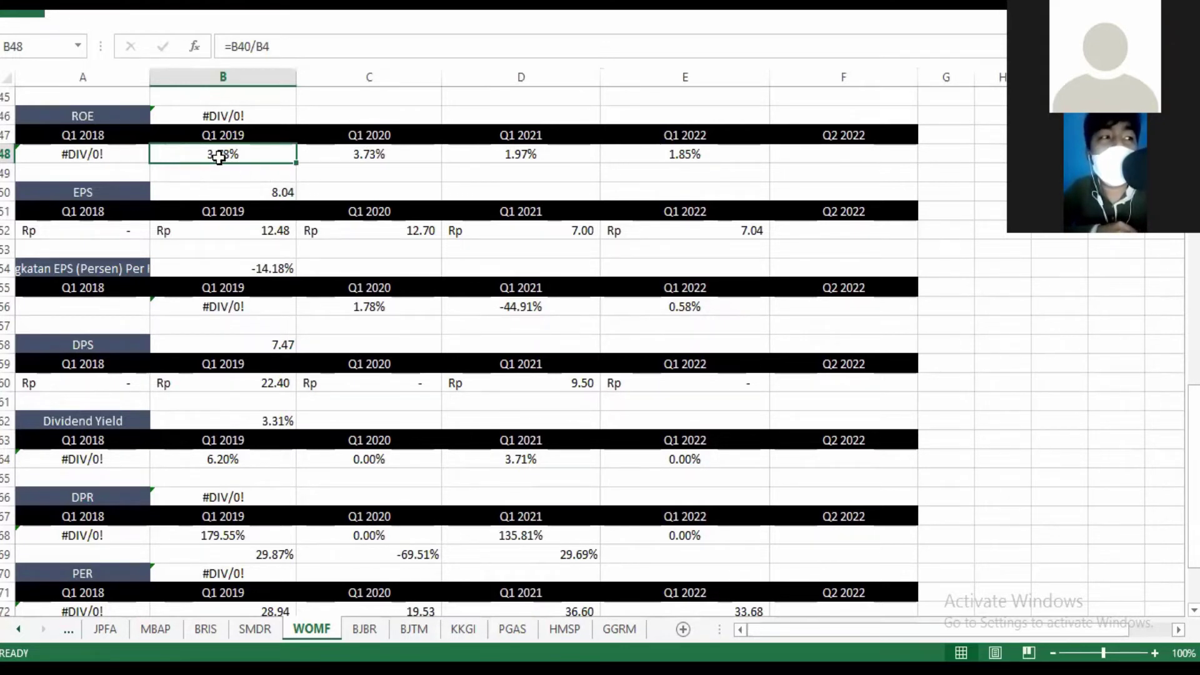
left_click(369, 154)
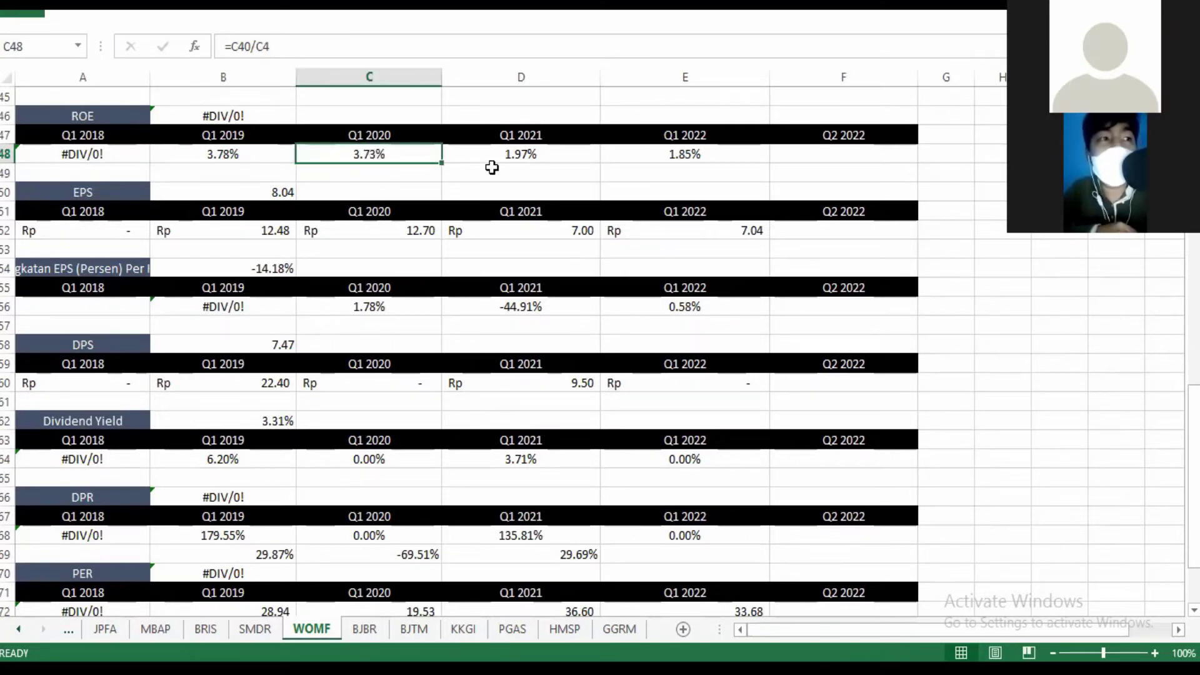
left_click(538, 160)
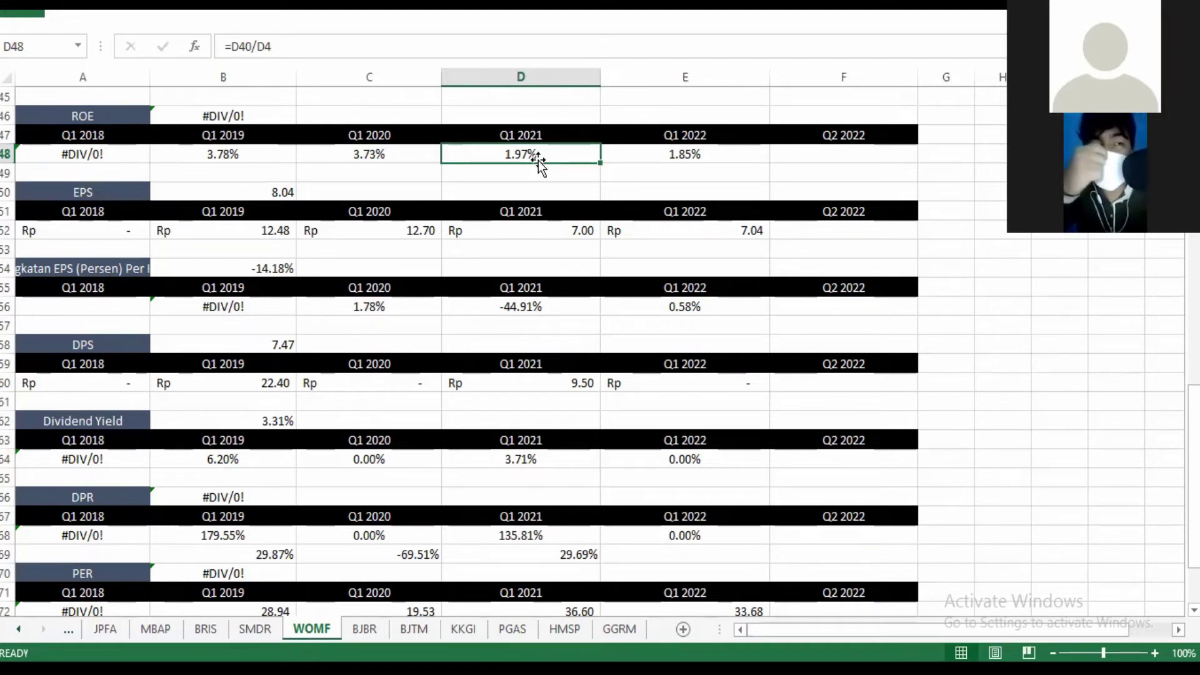
left_click(661, 155)
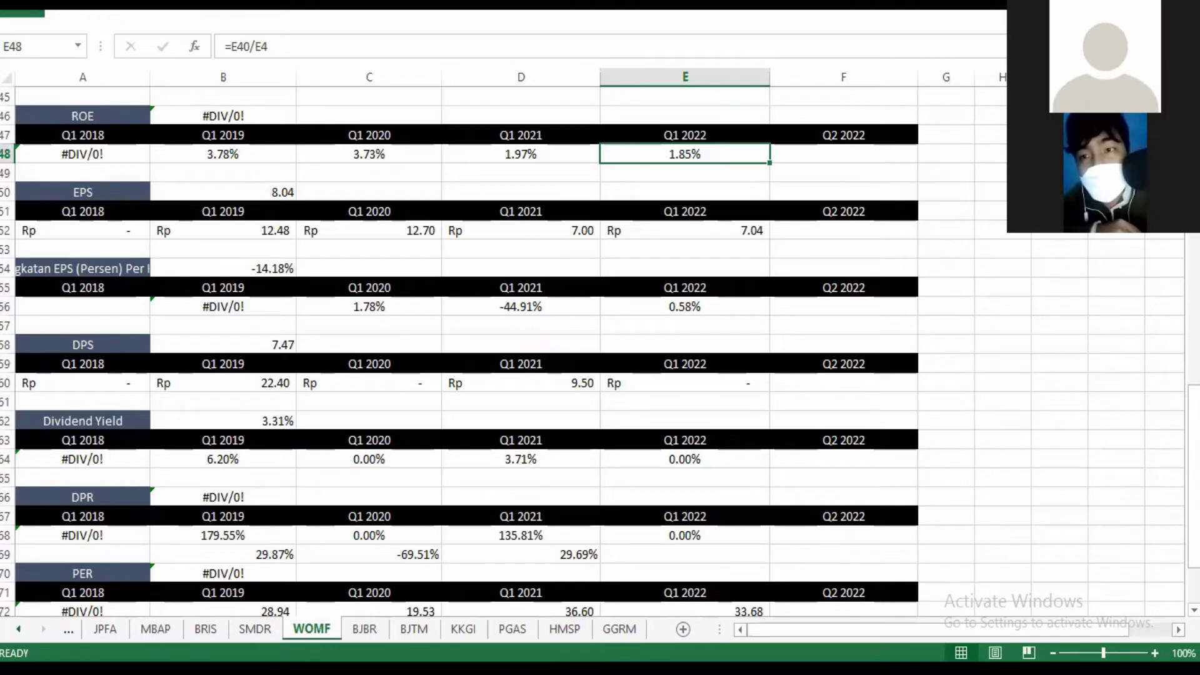
Examine the EPS values from Q1 2019 to Q1 2022 in row 52 and the Q1 2022 EPS growth in E56.
left_click_drag(1194, 476, 1194, 507)
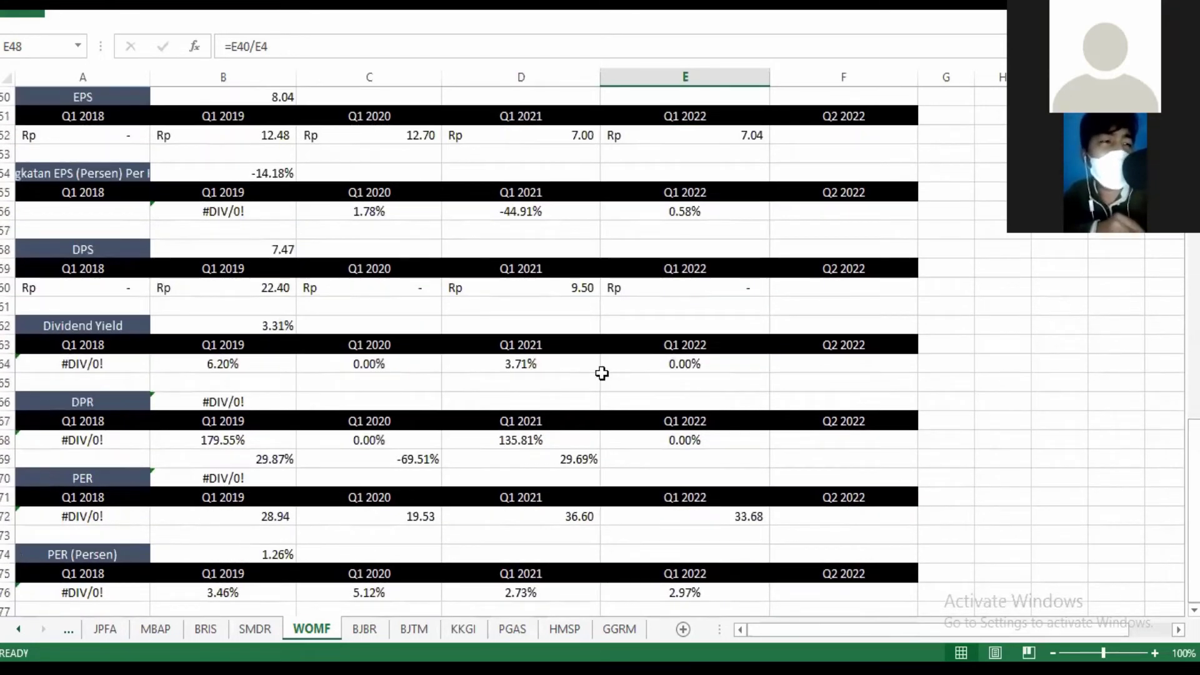
left_click(281, 134)
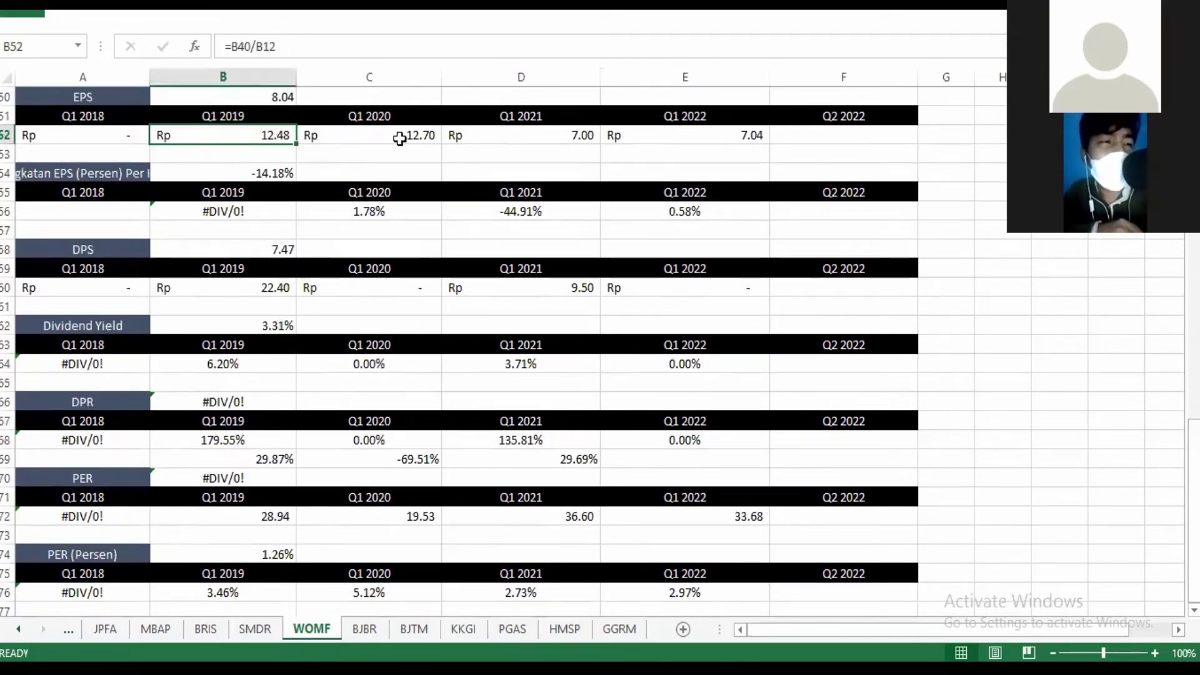
left_click(398, 136)
left_click(517, 137)
left_click(719, 132)
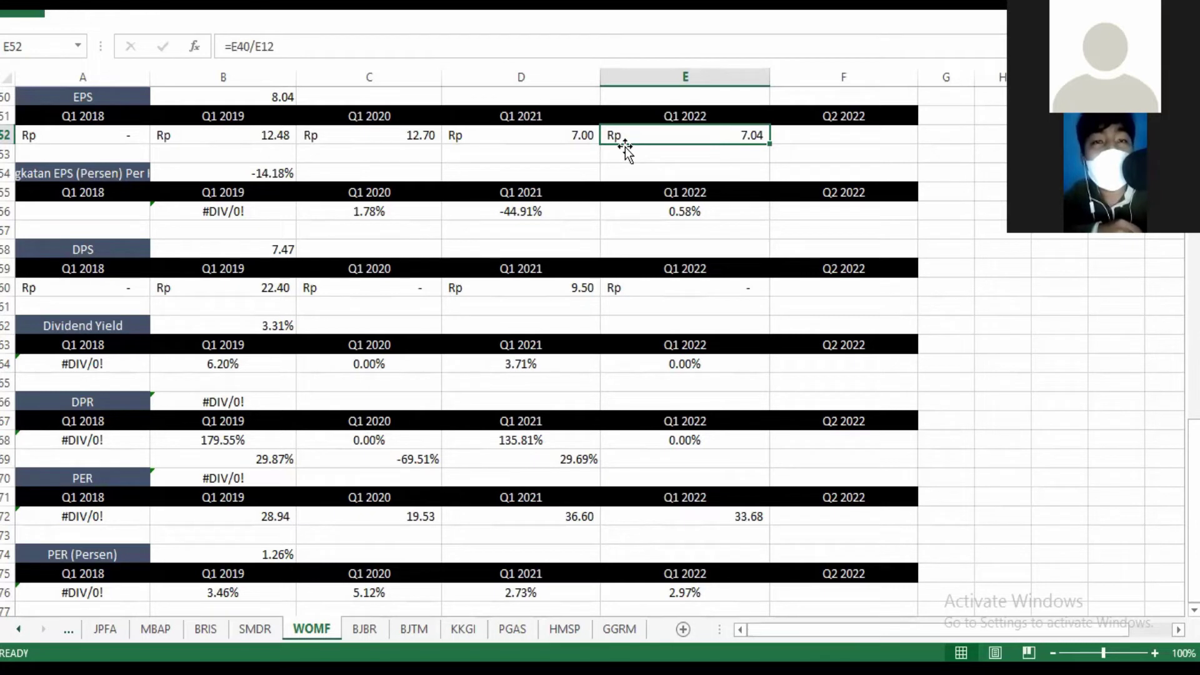
left_click(674, 216)
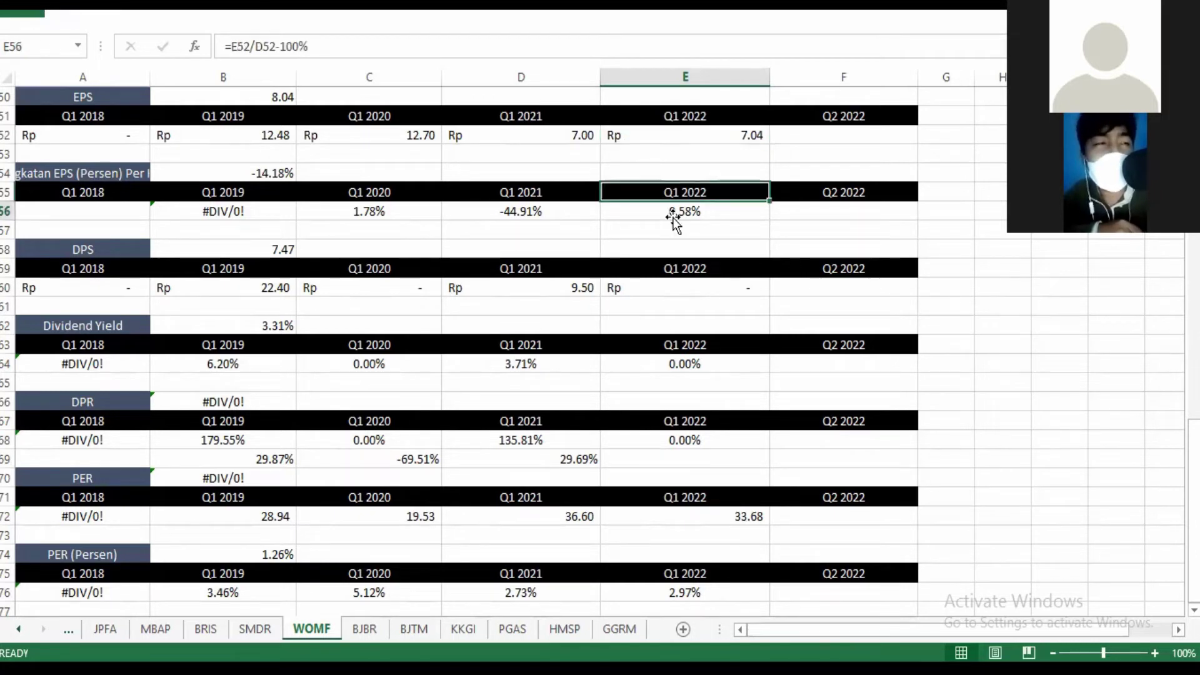
Examine the DPS values for Q1 2019 to Q1 2021 together with the Dividend Yield formulas in B64 and D64.
left_click(272, 286)
left_click_drag(1194, 438, 1194, 437)
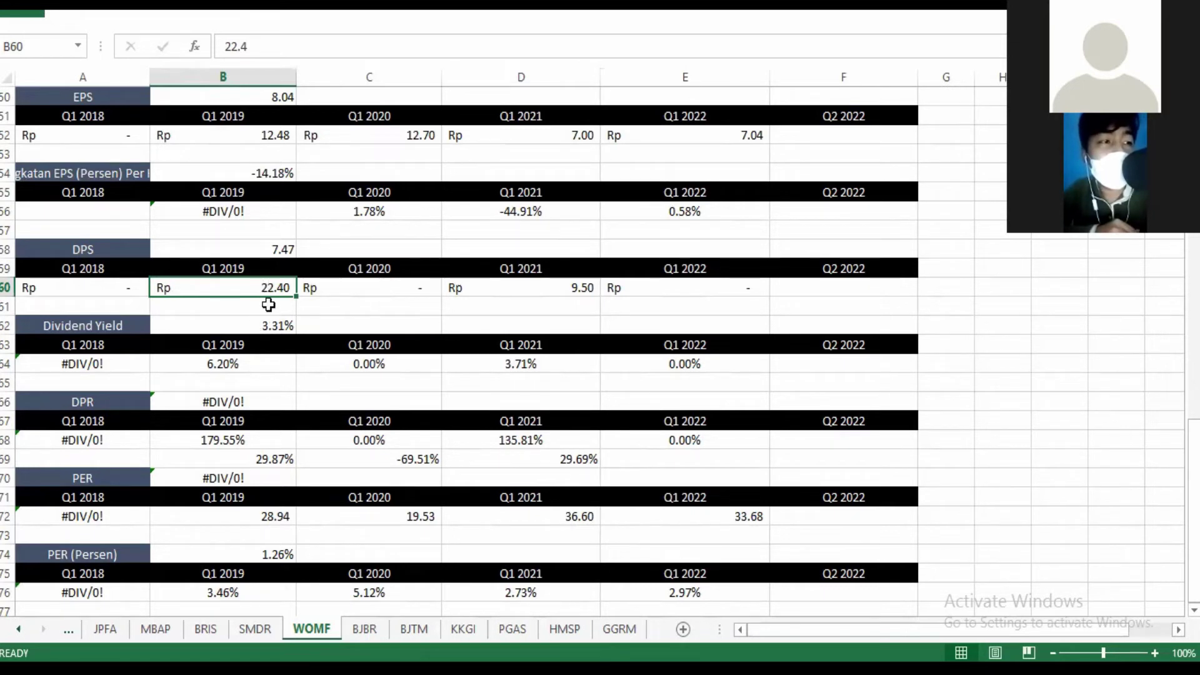
left_click(245, 363)
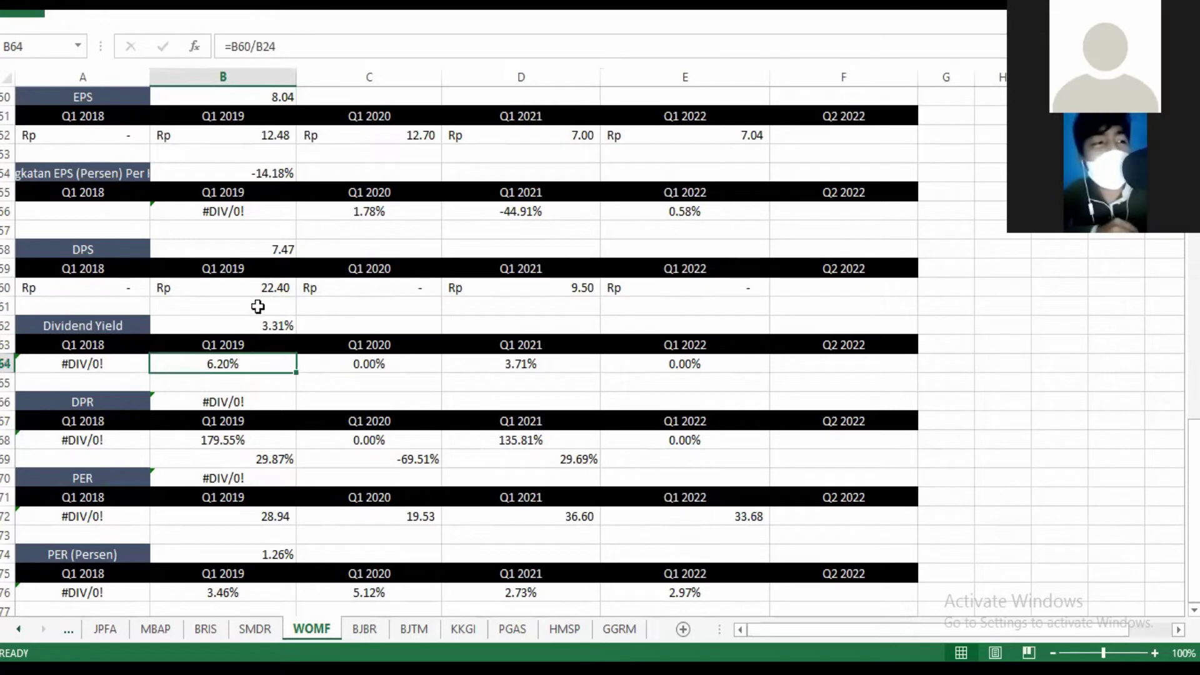
left_click(263, 288)
left_click(429, 293)
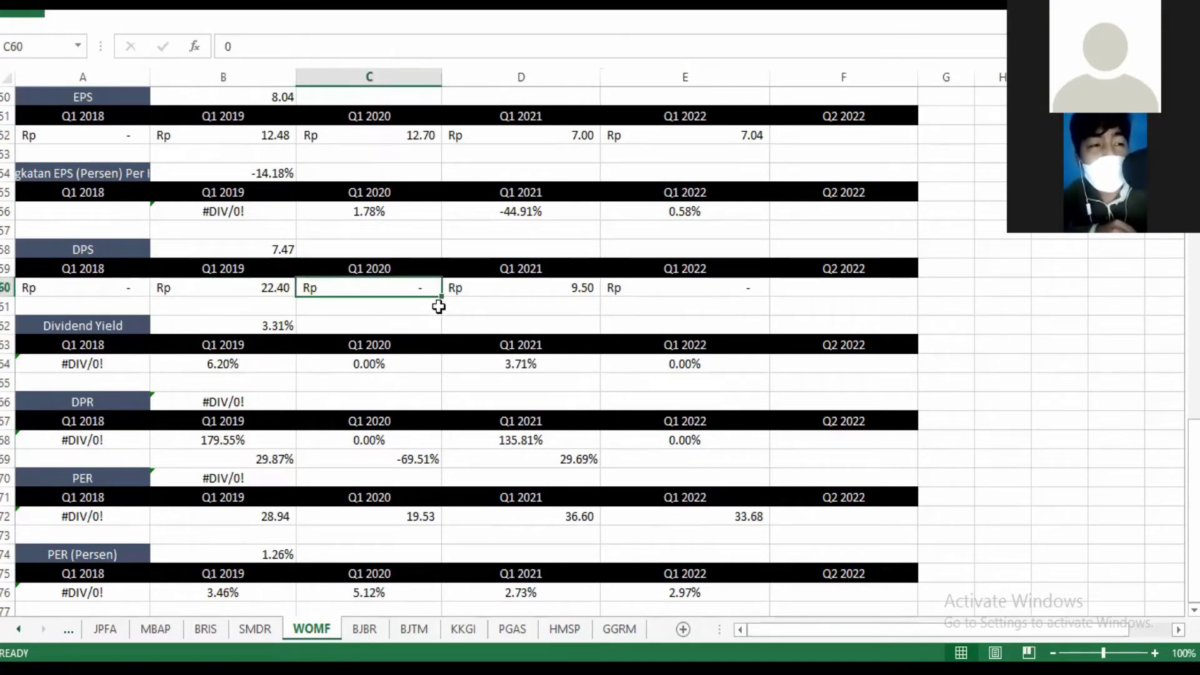
left_click(511, 284)
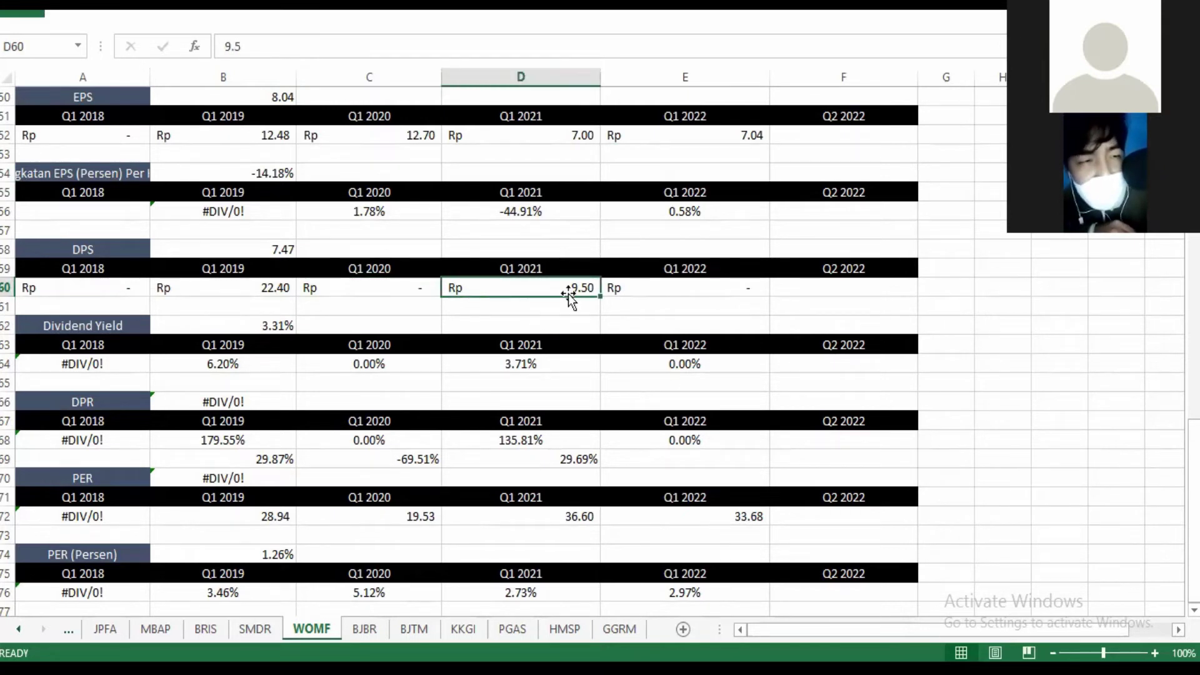
left_click(526, 364)
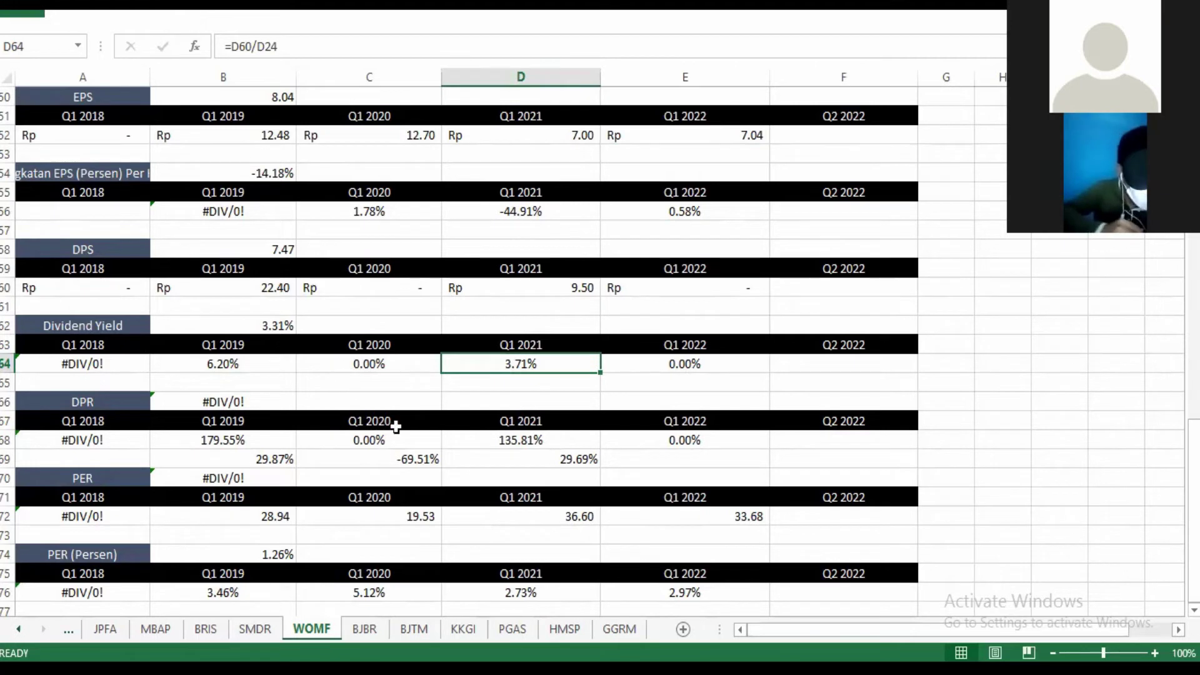
Compare the percentages in B69, C69 and D69 beneath the DPR values.
left_click(562, 464)
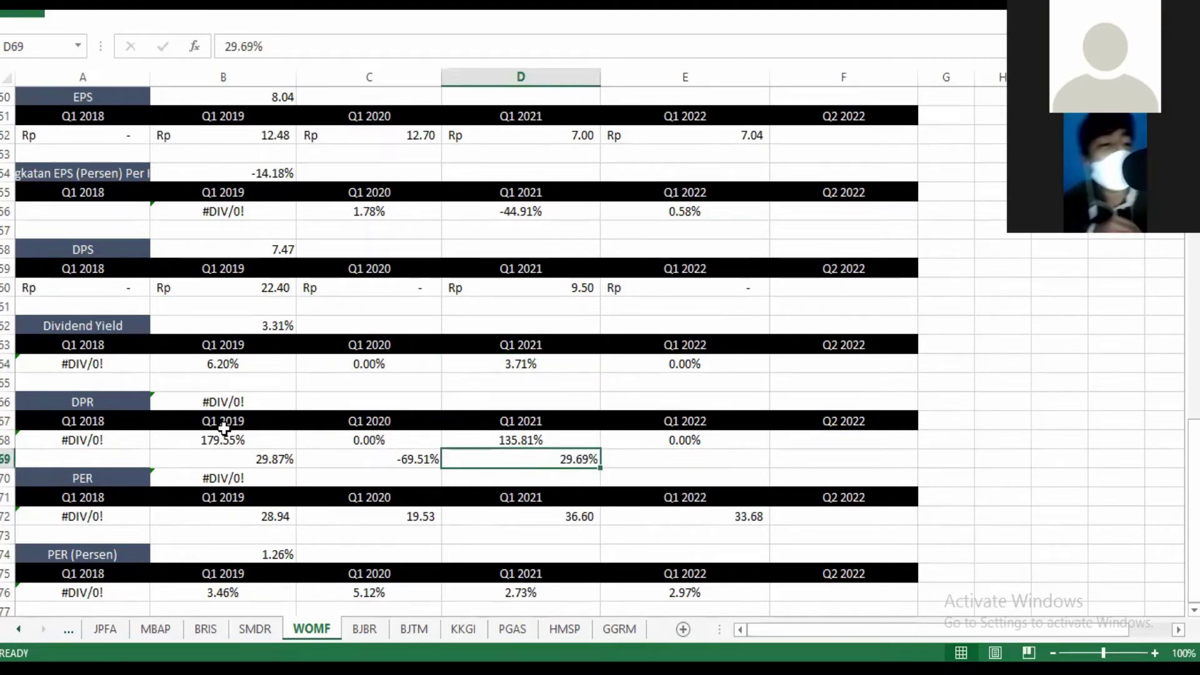
left_click(270, 463)
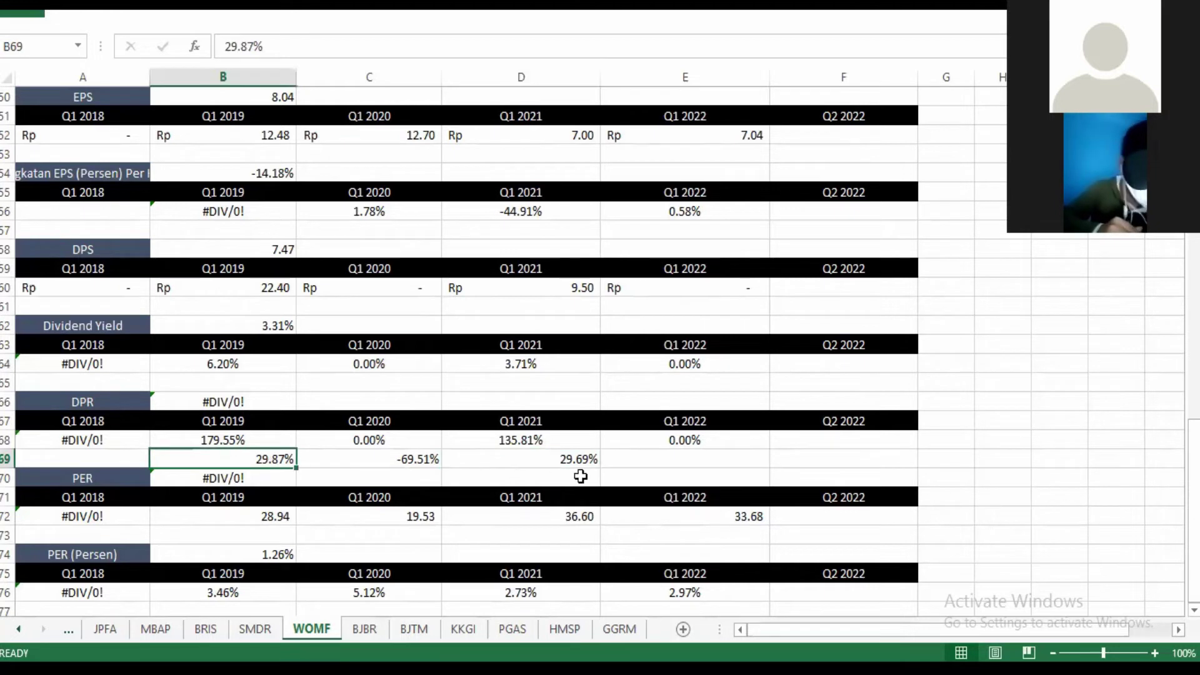
left_click(566, 454)
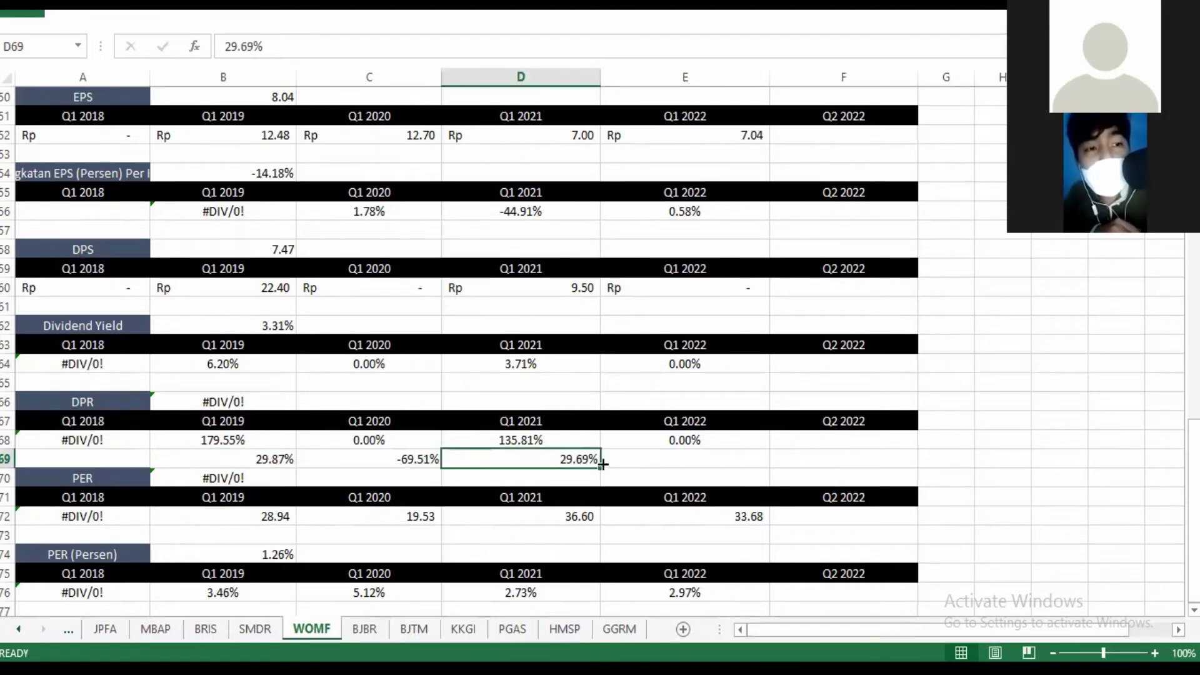
left_click(262, 454)
left_click_drag(529, 465, 380, 459)
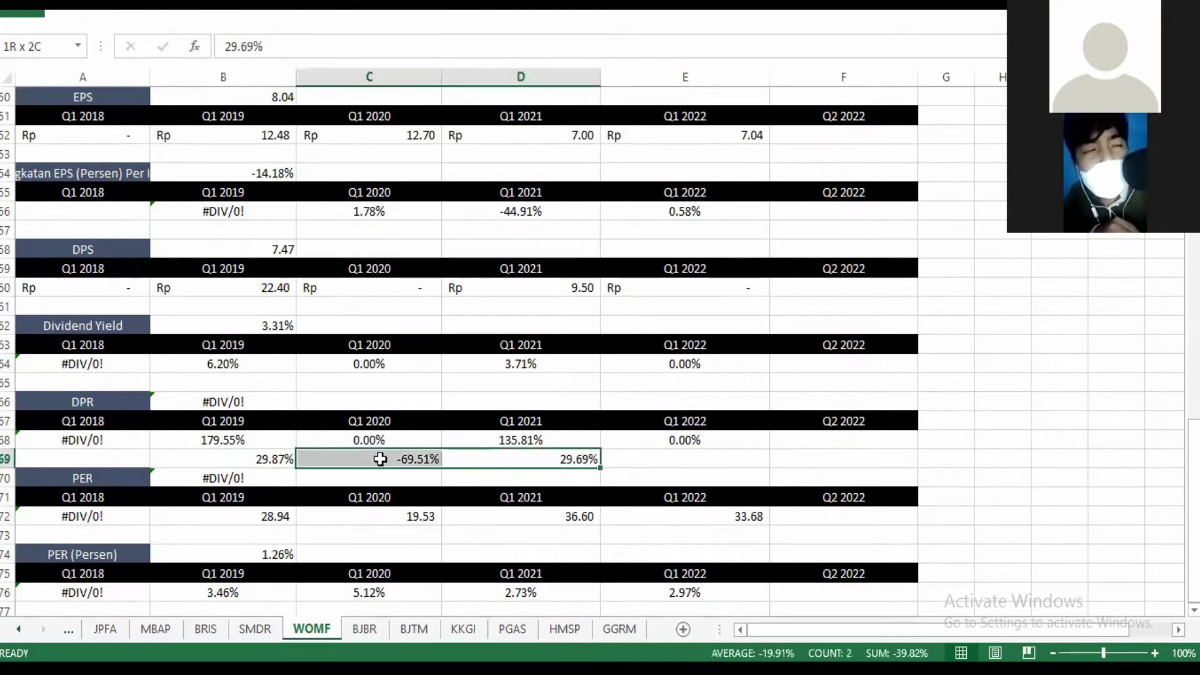
Set the Q1 2020 percentage in C69, beneath the DPR values, to 0%.
left_click(380, 459)
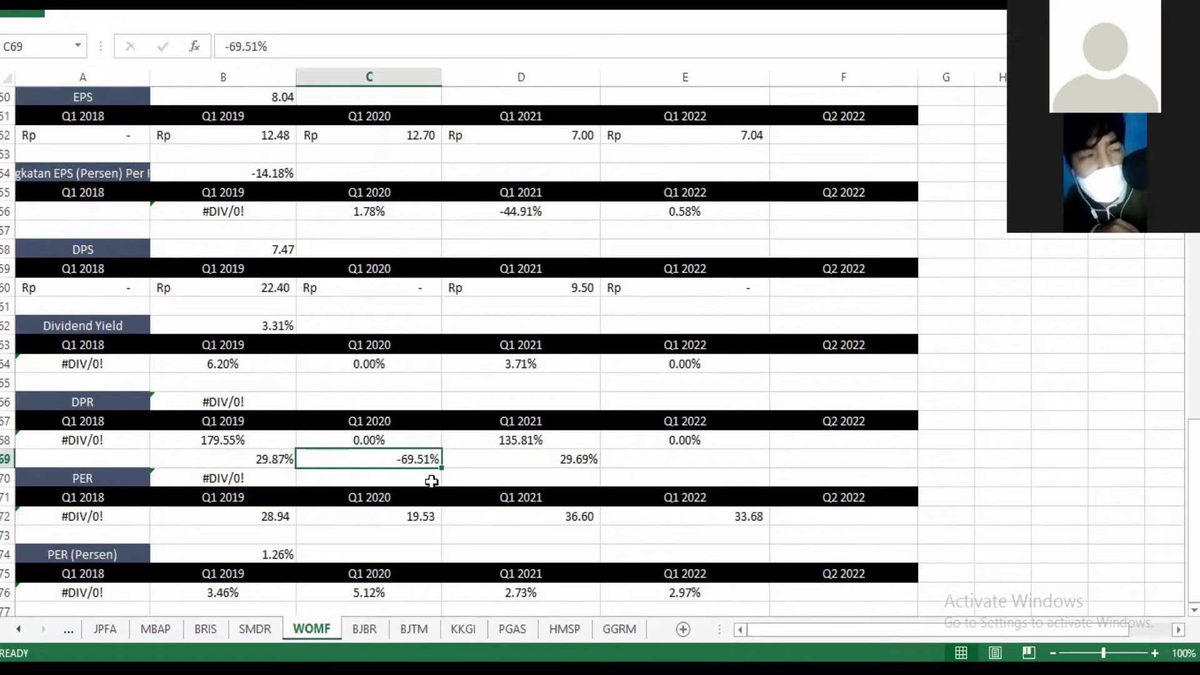
left_click_drag(432, 481, 566, 463)
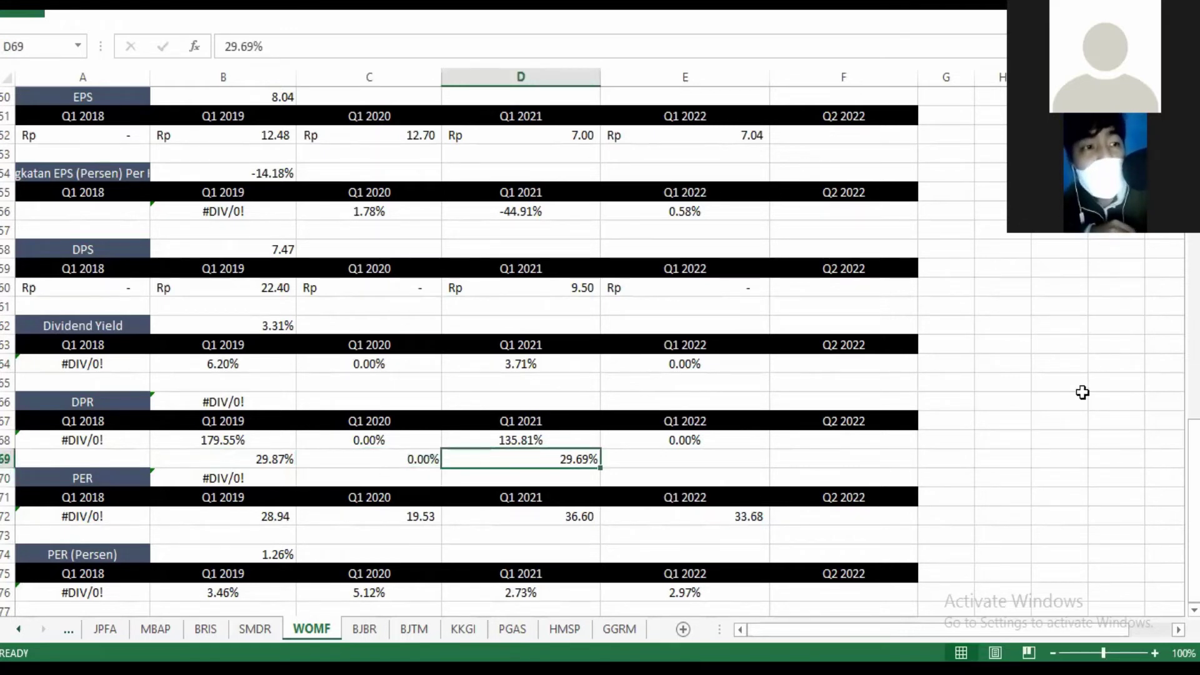
left_click_drag(1194, 447, 1193, 447)
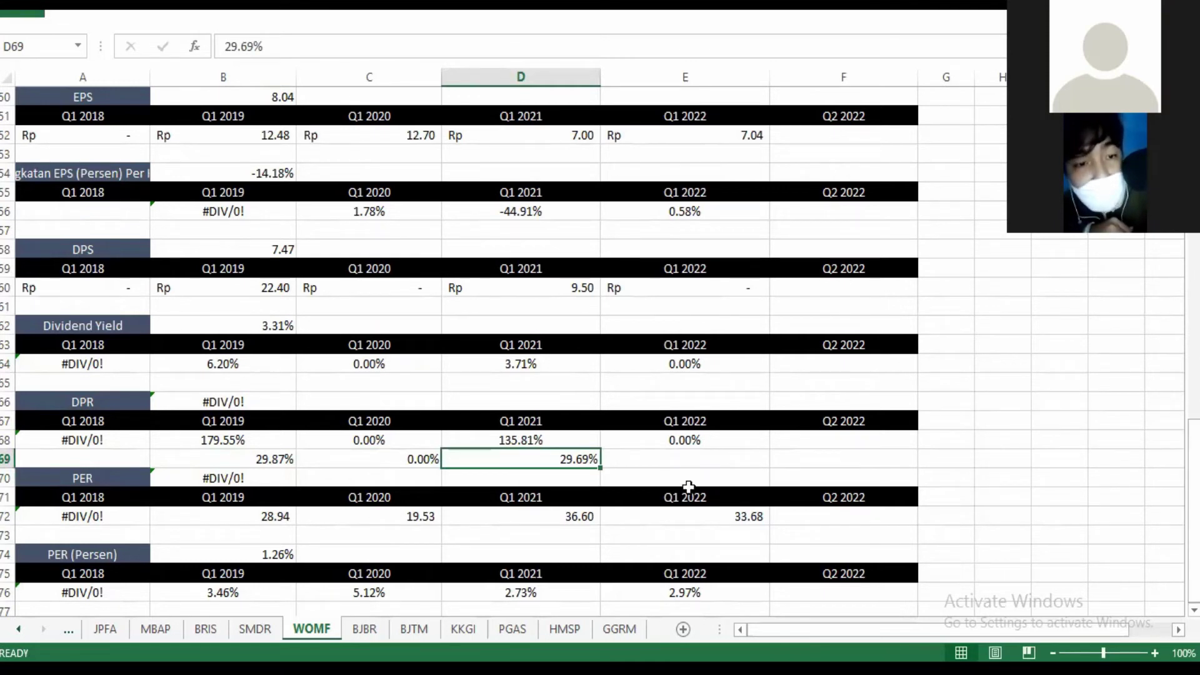
Examine the Q1 2022 PER (Persen) formula in E76 and the Q1 2021 Dividend Yield formula in D64.
left_click(693, 593)
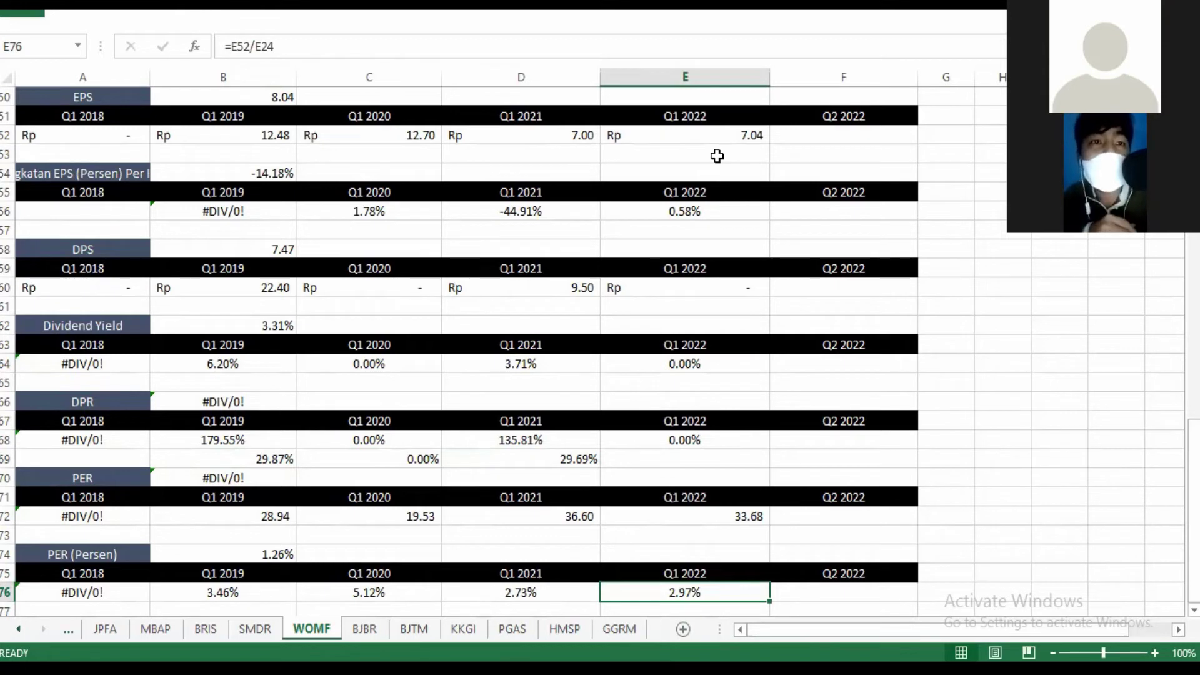
left_click_drag(1194, 484, 1195, 484)
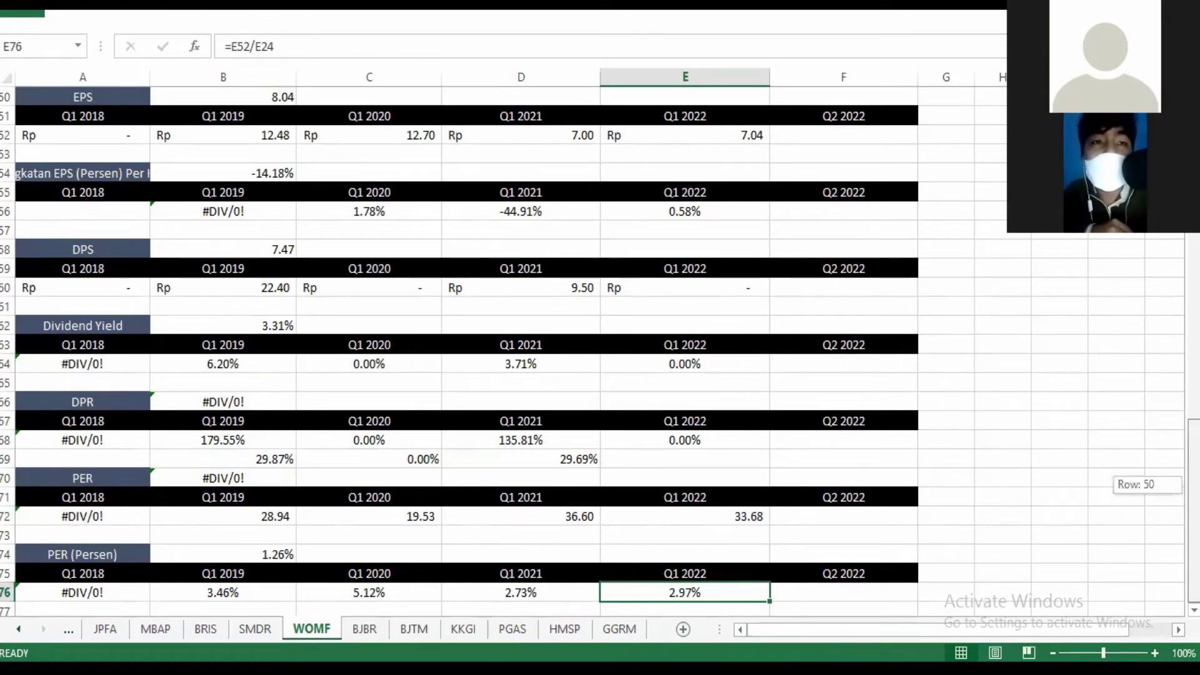
left_click_drag(1195, 484, 1168, 505)
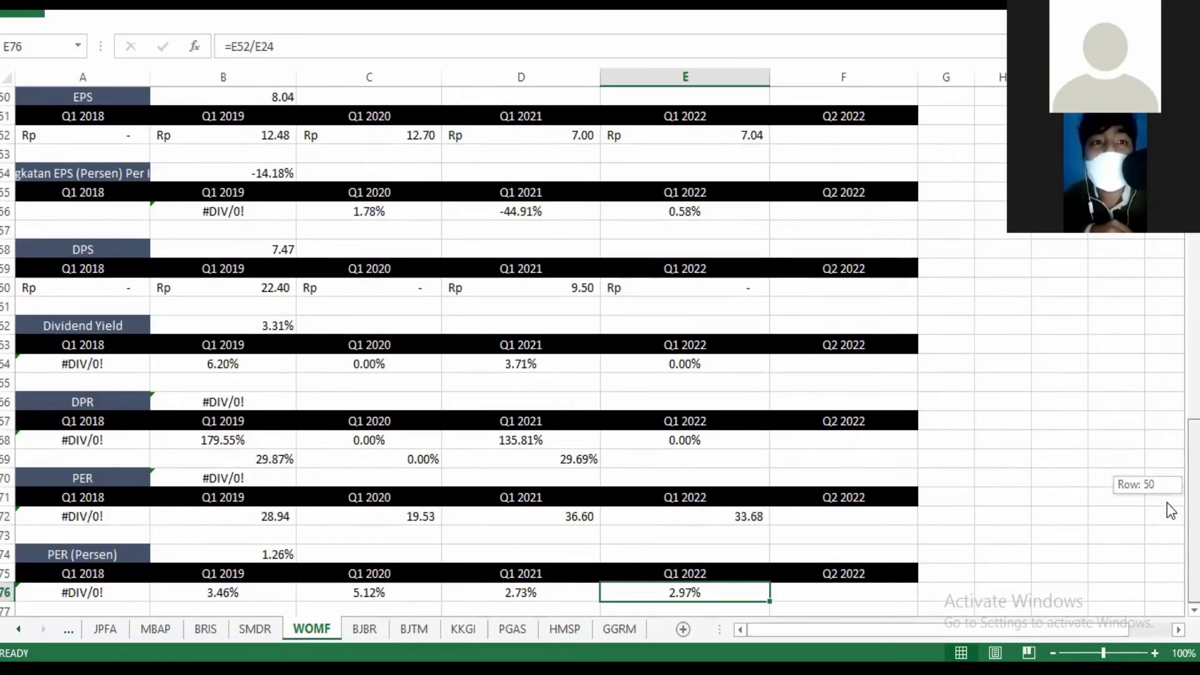
left_click_drag(1168, 502, 1167, 503)
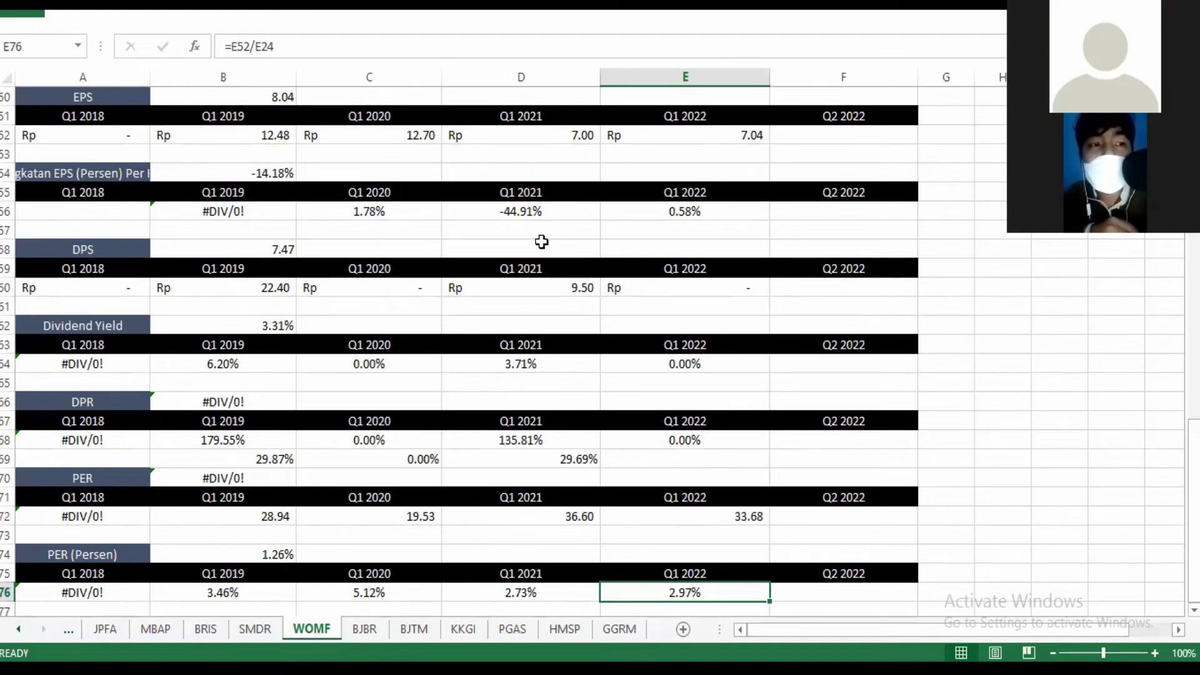
left_click(516, 368)
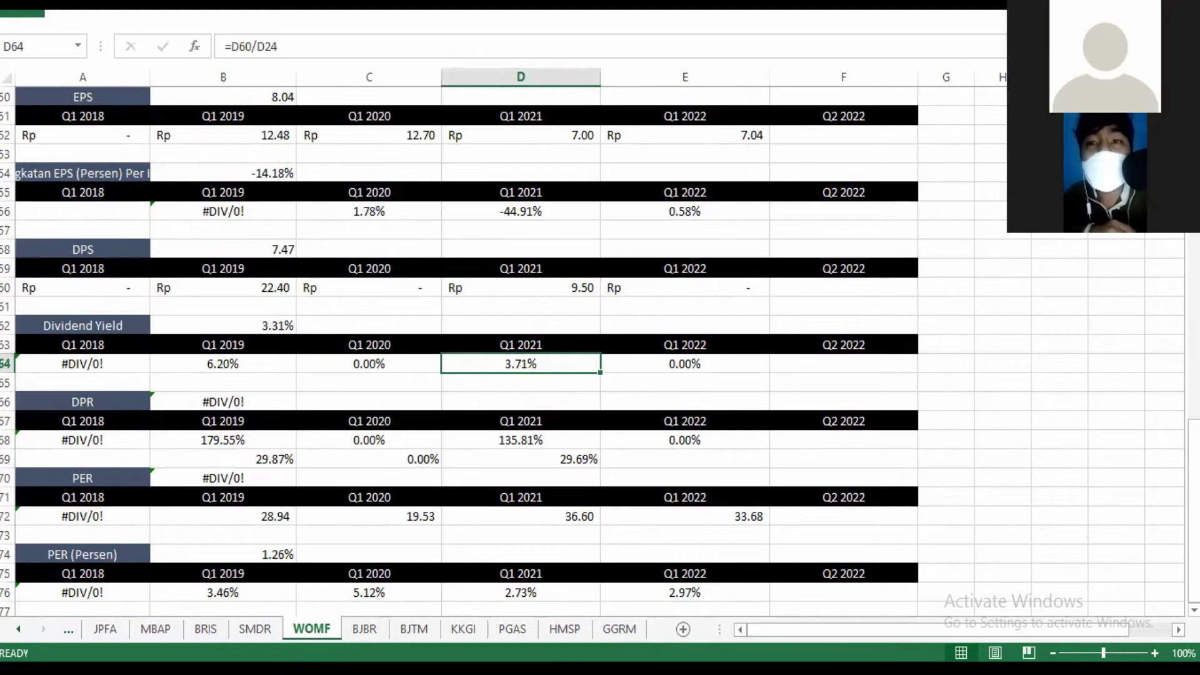
Review the Q1 2022 equity growth in E8 and the PBV formulas for Q1 2022 and Q1 2021 in row 32.
left_click_drag(1194, 509, 1194, 247)
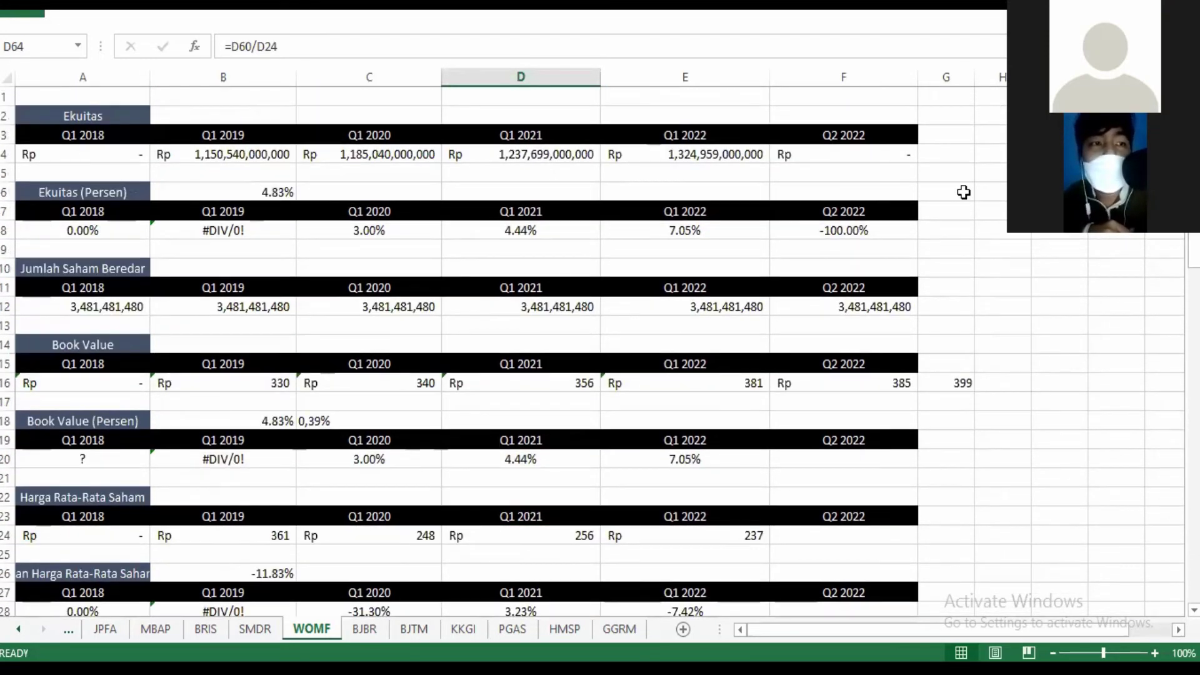
left_click(694, 235)
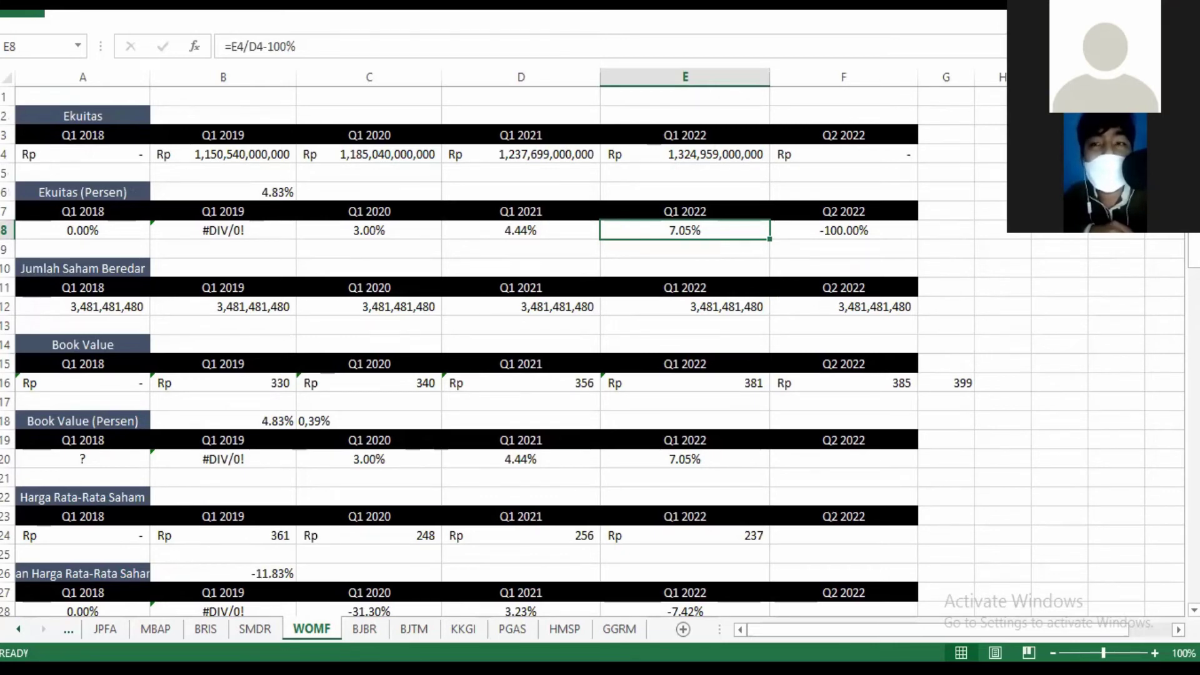
left_click(1194, 250)
left_click_drag(1194, 250, 1194, 293)
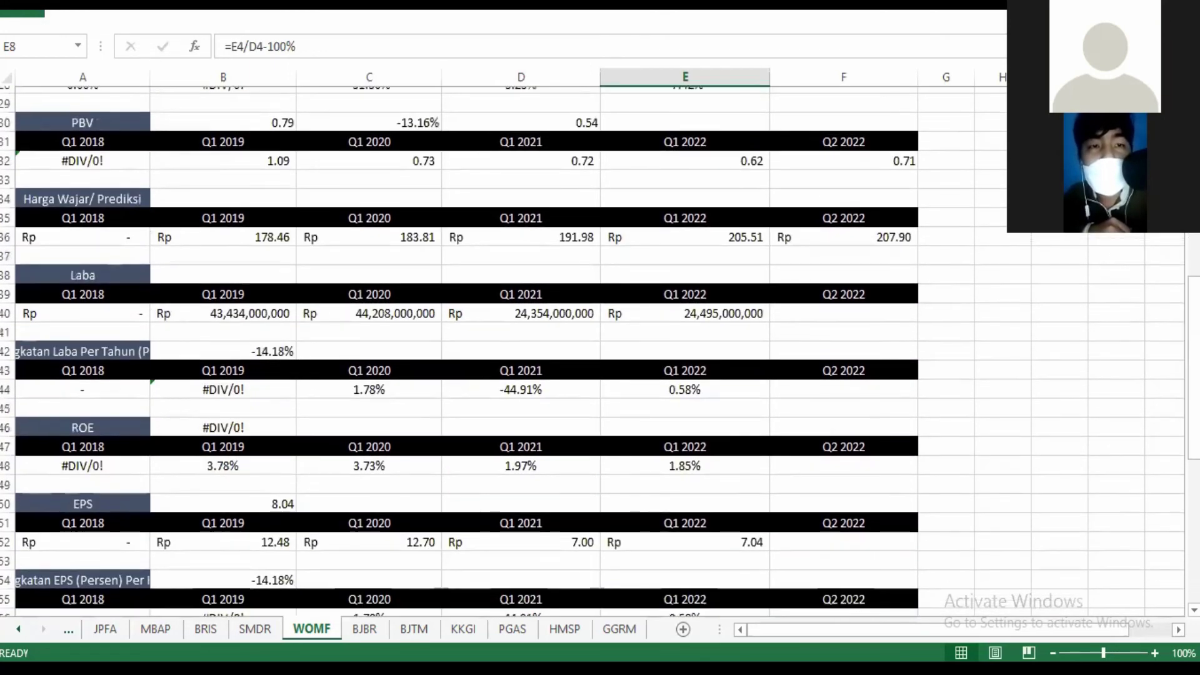
left_click(667, 151)
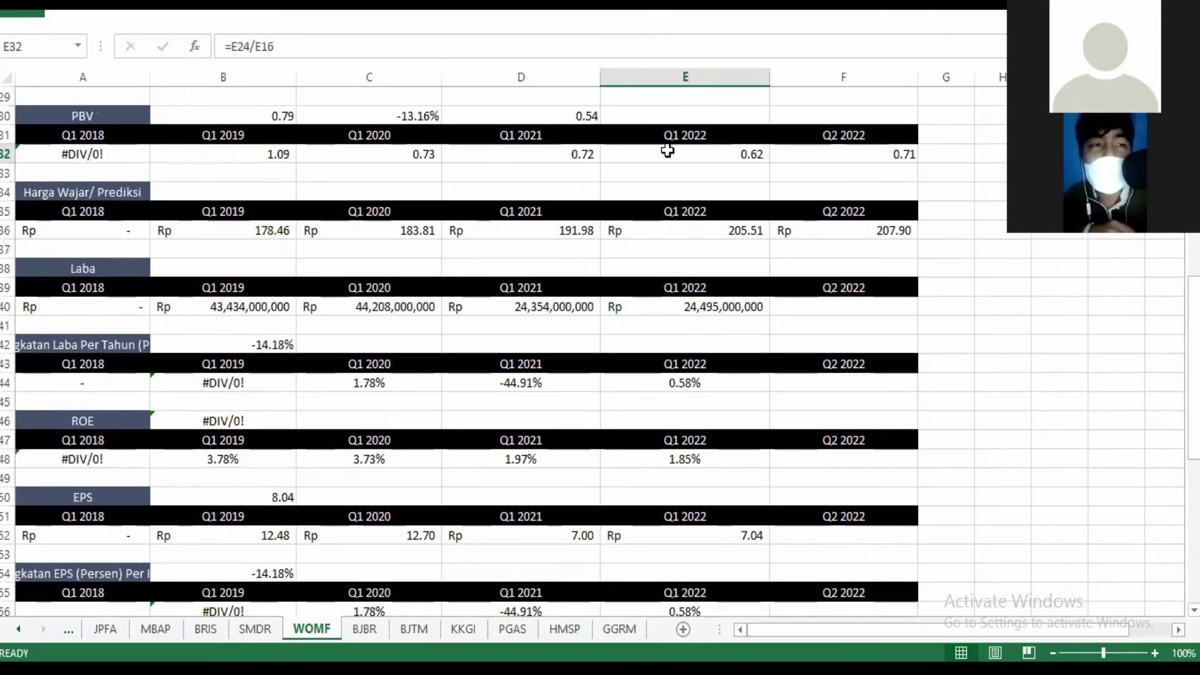
left_click(539, 154)
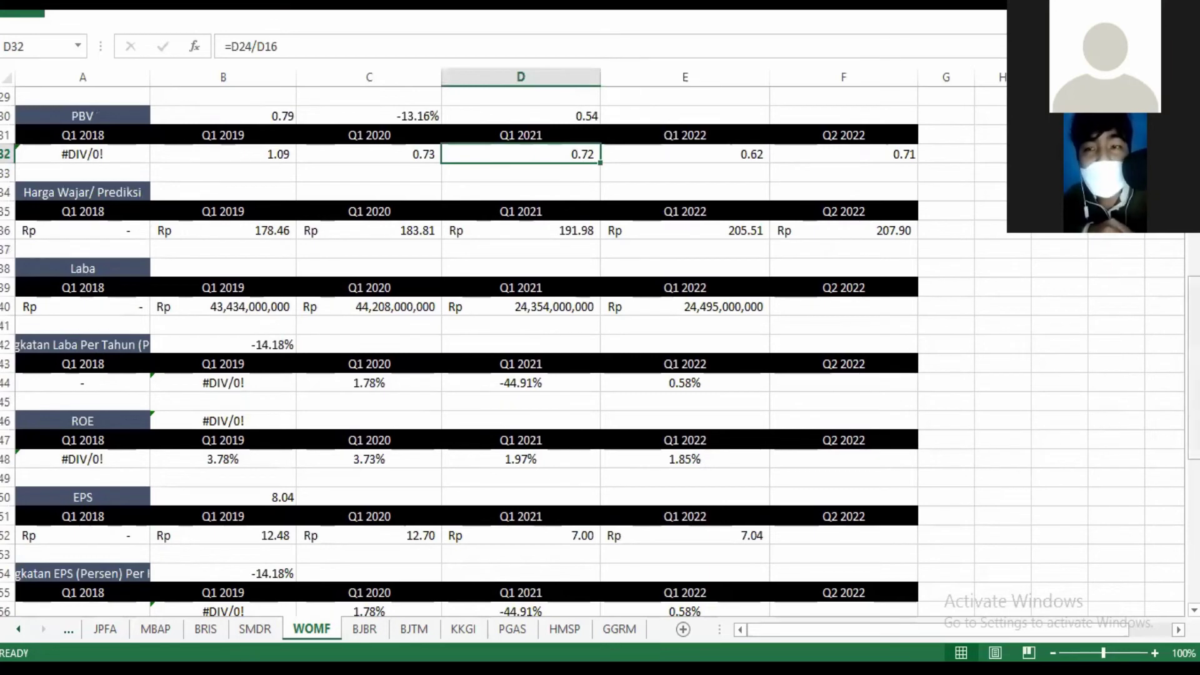
Compare the Laba values for Q1 2019, Q1 2021 and Q1 2022 in row 40, including the Q1 2021 profit growth in D44.
left_click(1194, 494)
mouse_move(1194, 494)
left_mouse_down()
mouse_move(1194, 454)
mouse_move(1194, 503)
left_mouse_up()
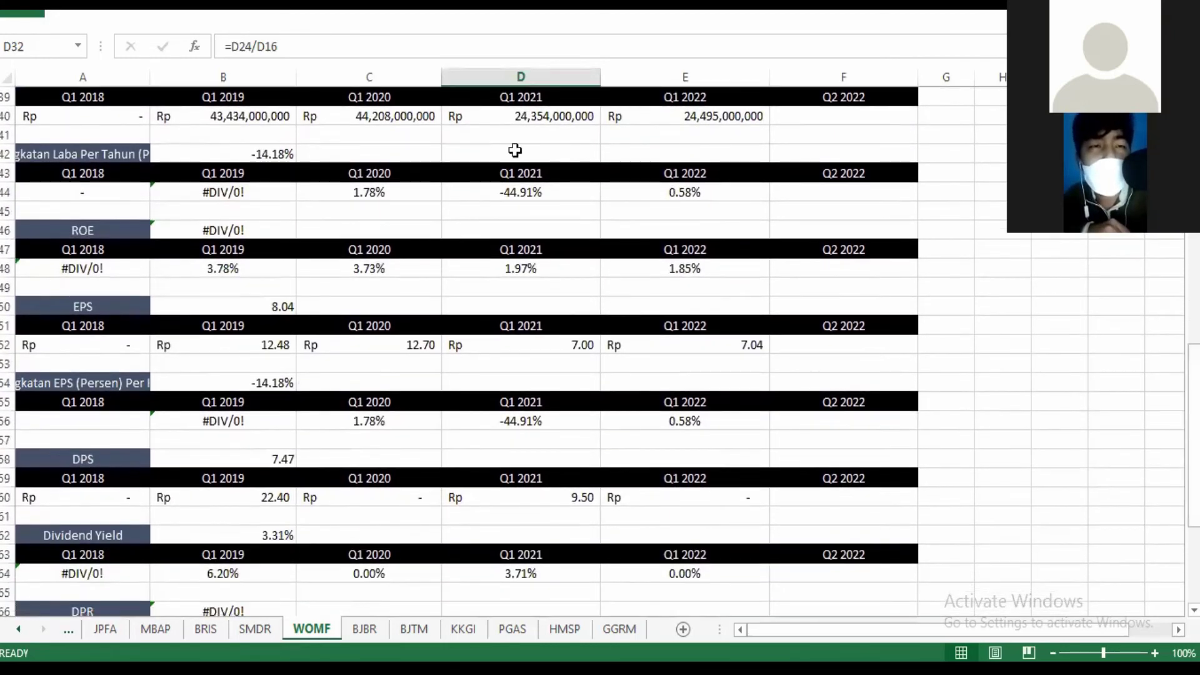
left_click(241, 116)
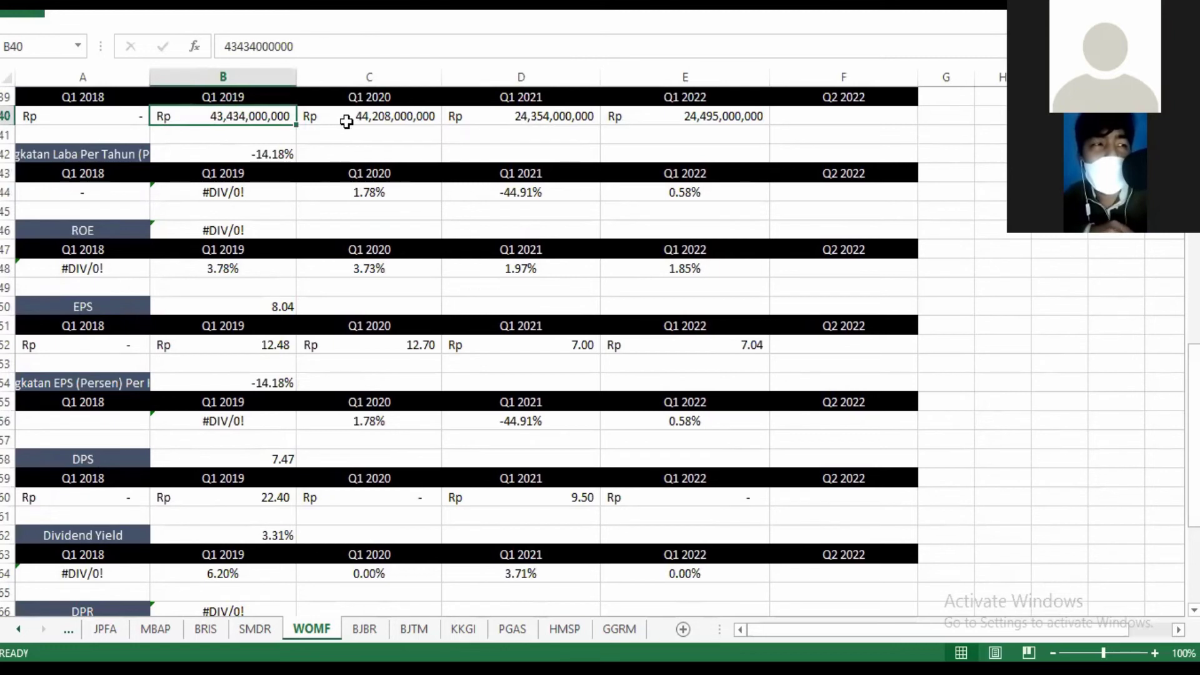
left_click(525, 115)
left_click(519, 195)
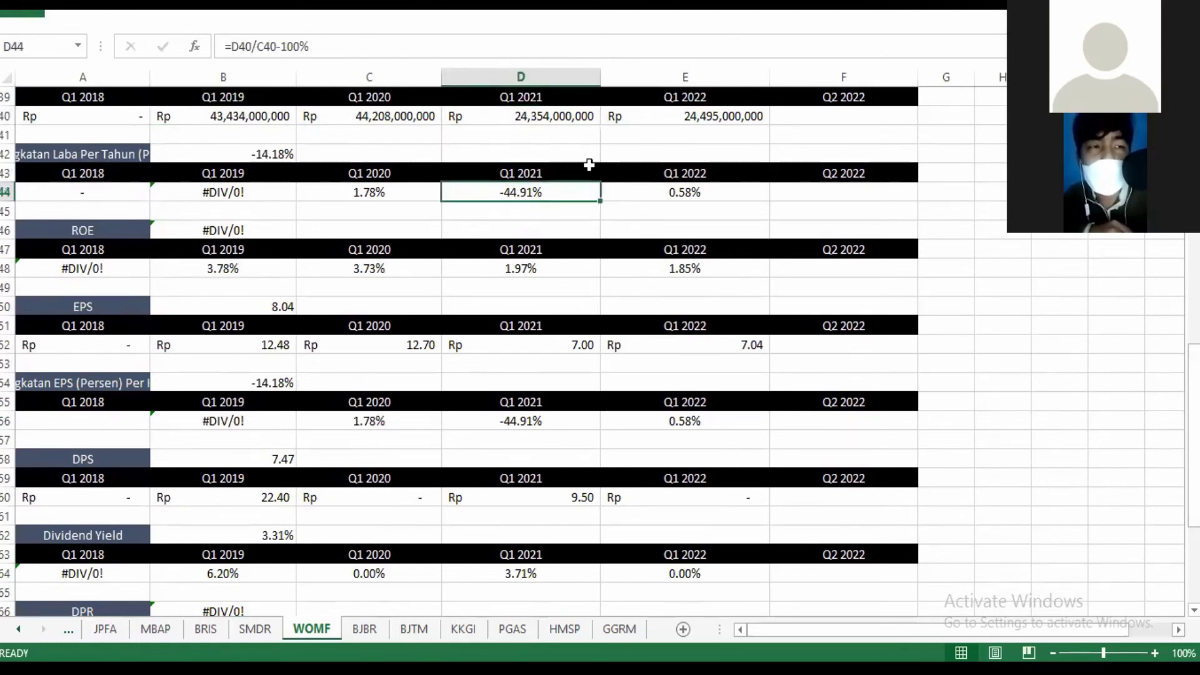
left_click(678, 114)
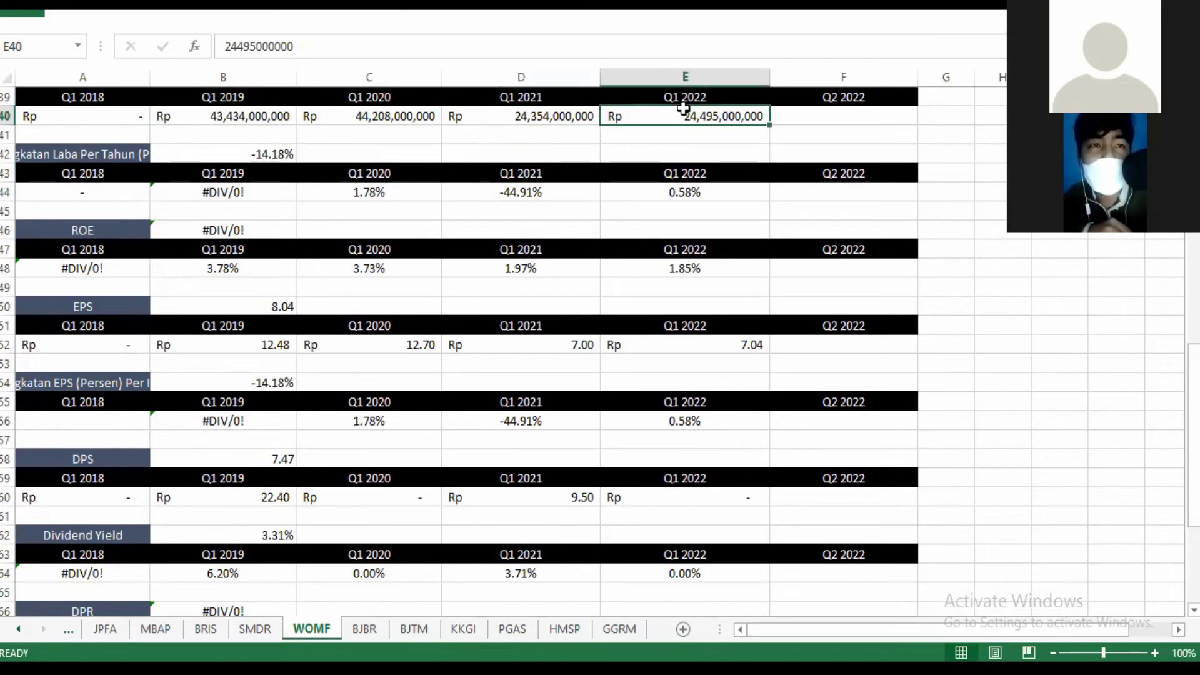
left_click(530, 117)
left_click(675, 114)
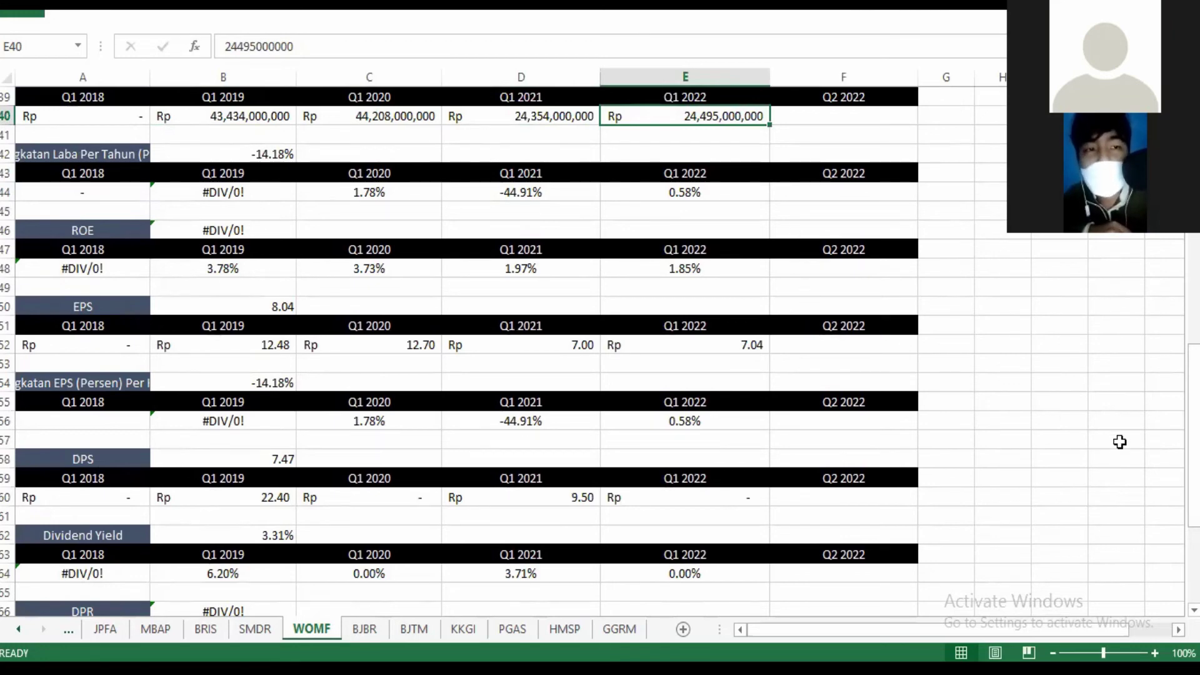
Compare the Dividend Yield formulas for Q1 2021 in D64 and Q1 2019 in B64.
left_click_drag(1193, 332, 1193, 407)
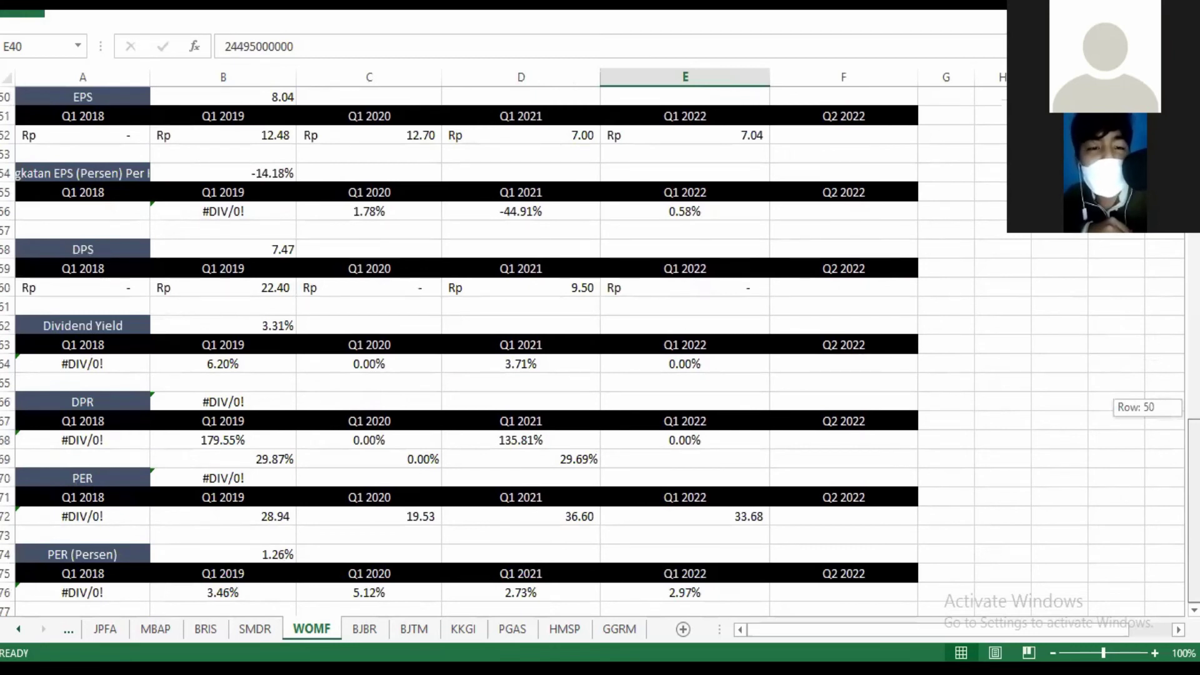
left_click_drag(1193, 407, 1193, 407)
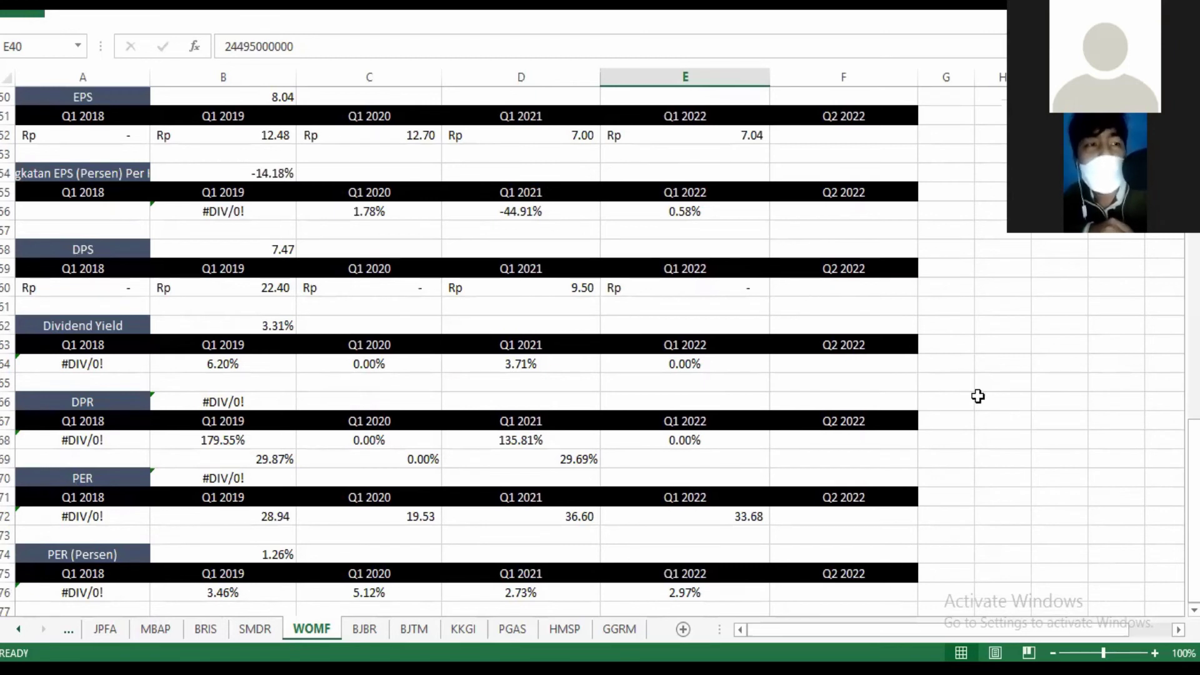
left_click(524, 360)
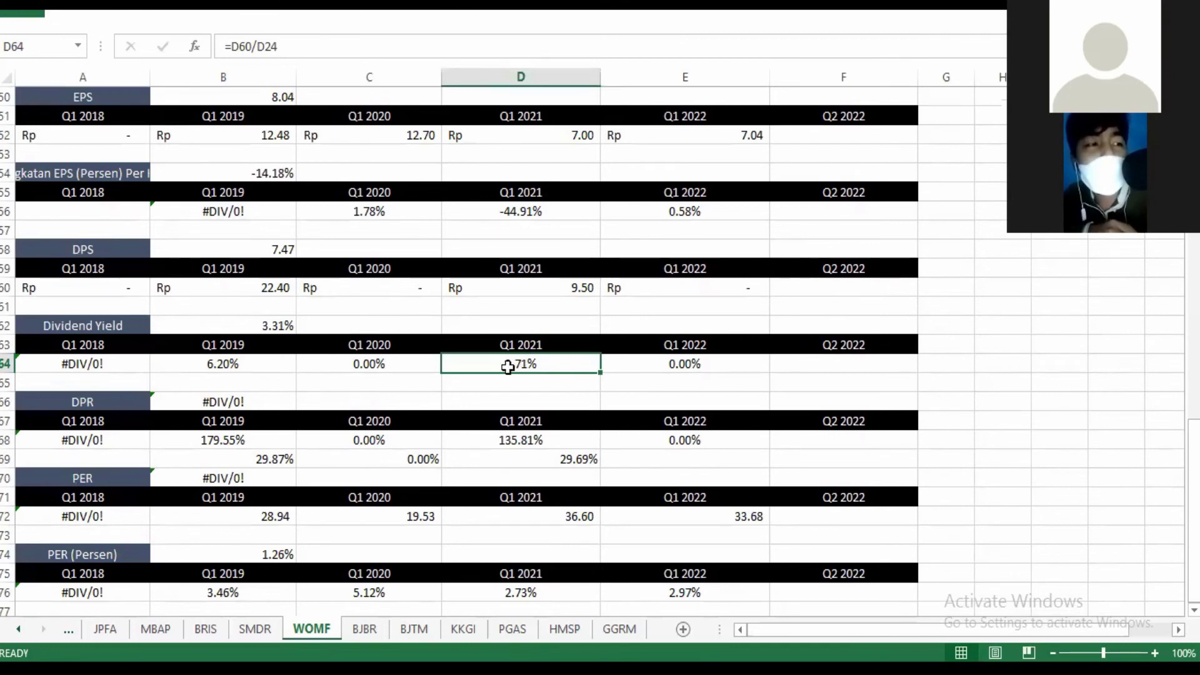
left_click(231, 364)
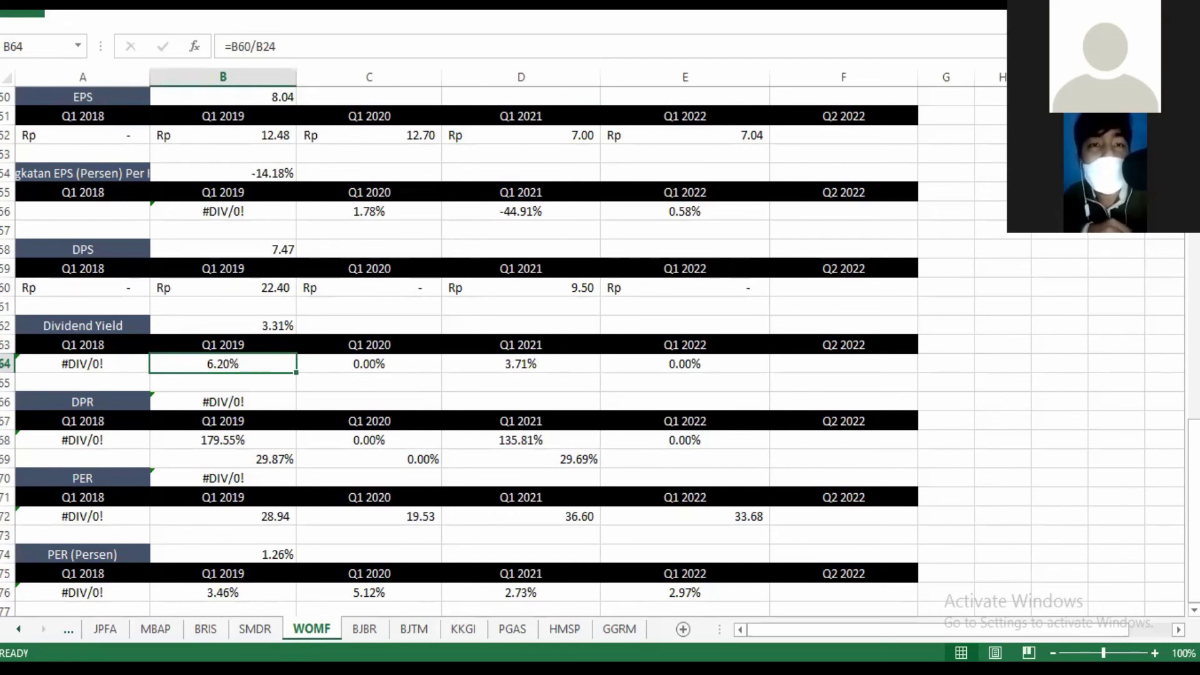
left_click_drag(1193, 523, 1193, 250)
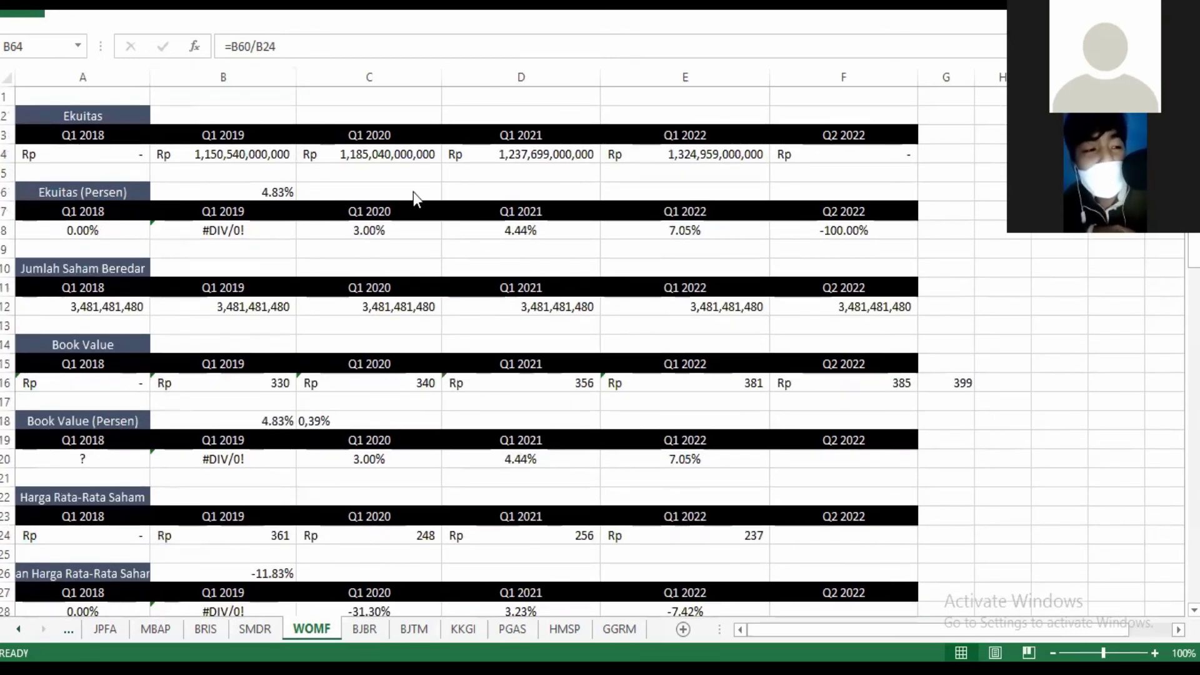
Switch to the browser, return to the WOMF stock results and examine the current share price with the one-year price chart.
key("alt+Tab")
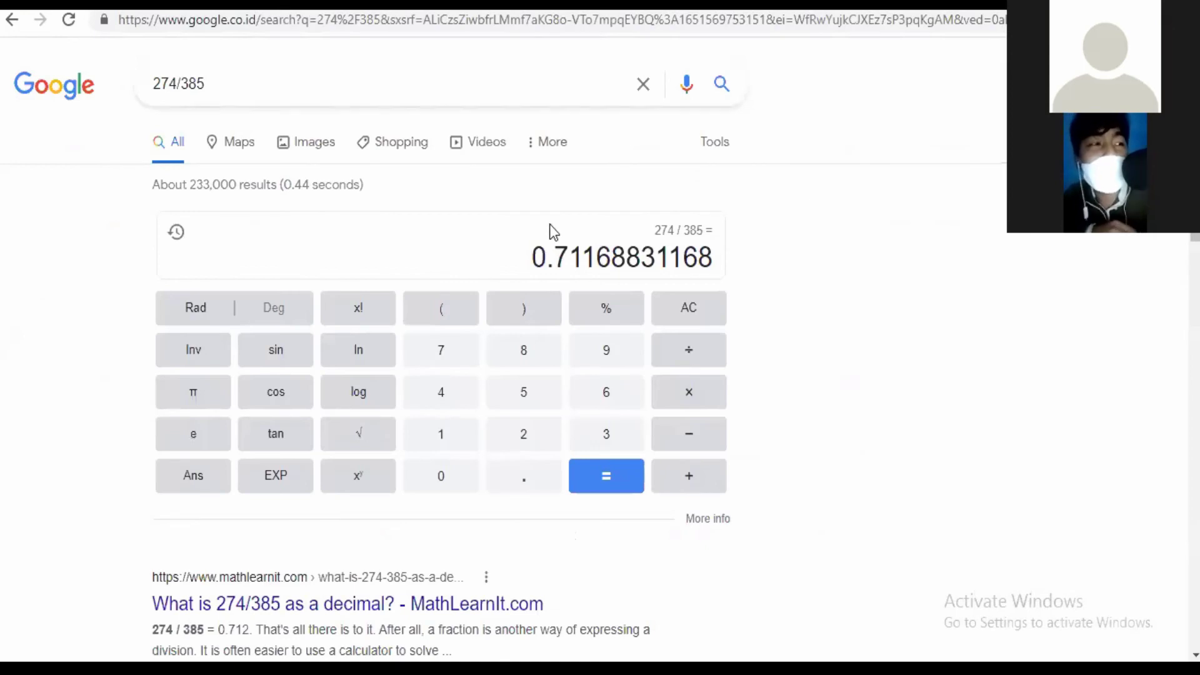
left_click(12, 20)
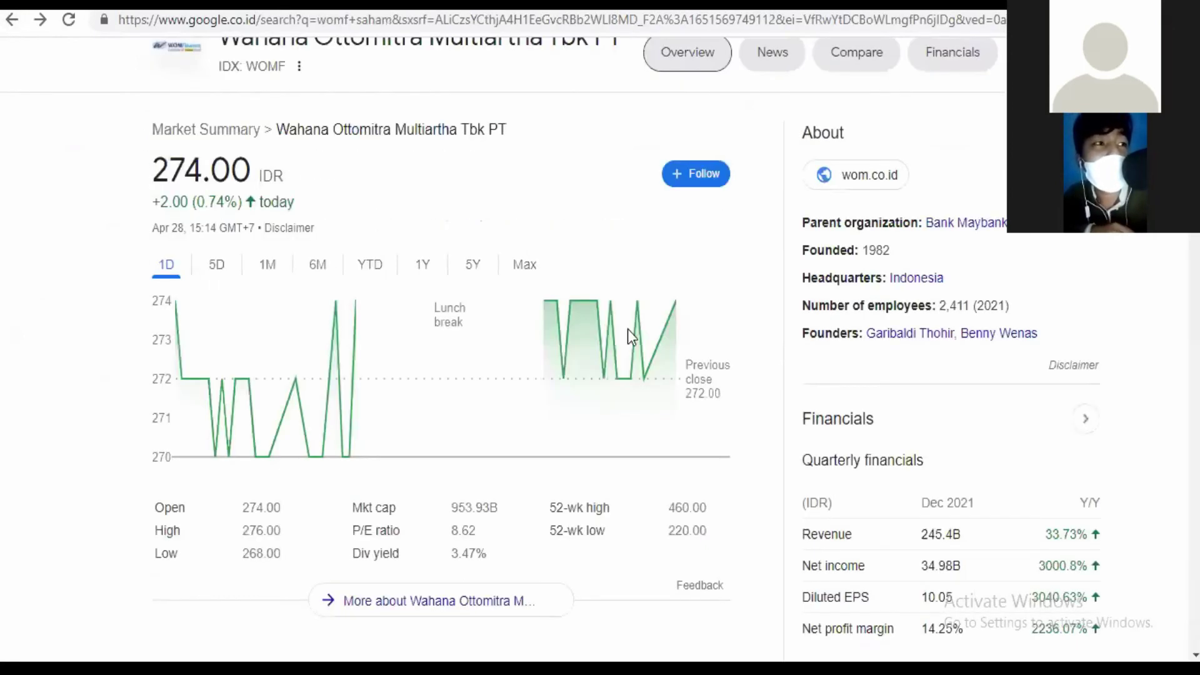
left_click(419, 265)
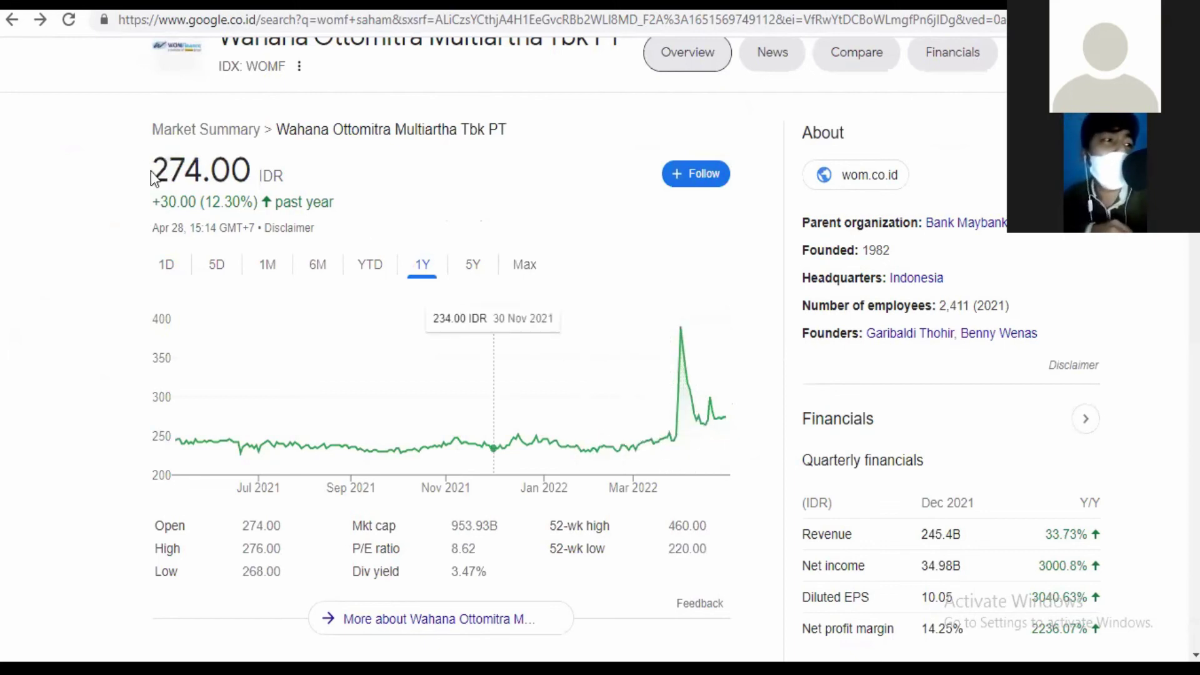
left_click_drag(151, 171, 283, 165)
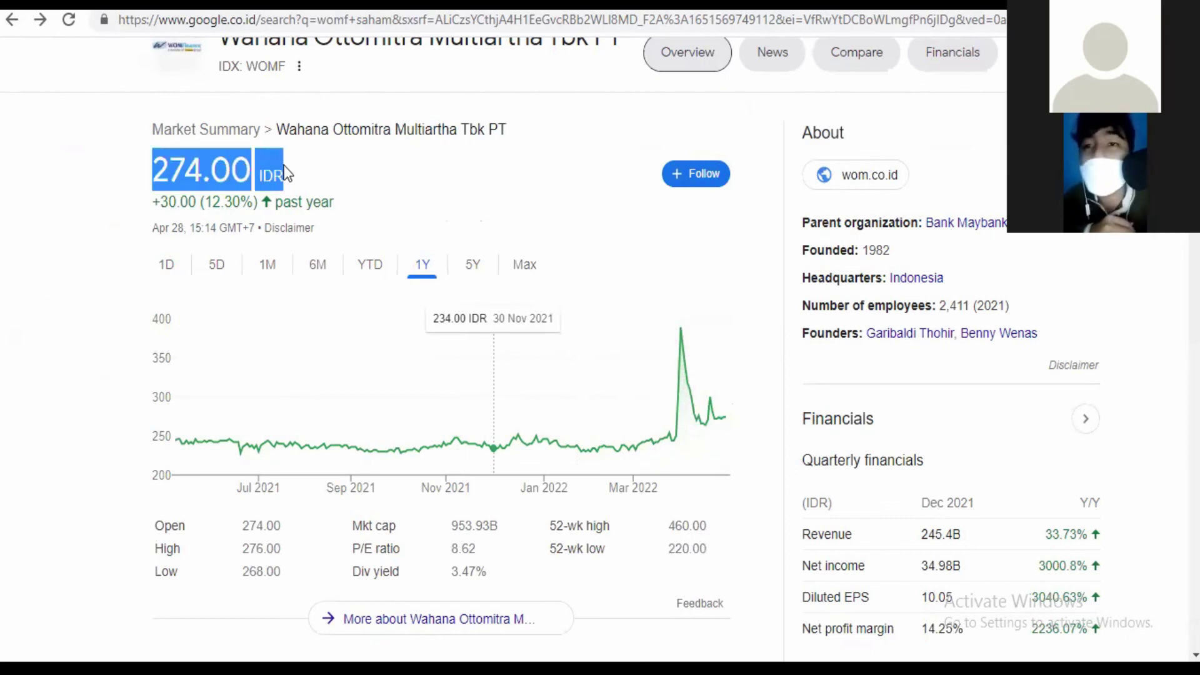